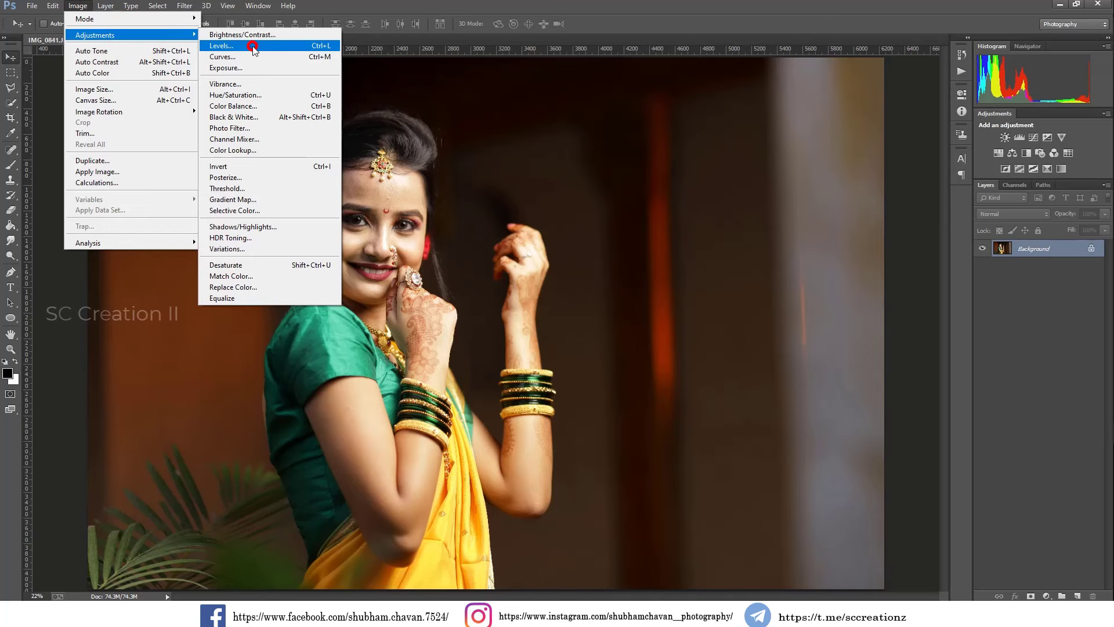
# Apply a Levels adjustment to the photo with midtones at 1.04 and the white input level at 246.
pyautogui.click(251, 46)
pyautogui.moveTo(900, 234); pyautogui.dragTo(894, 234)
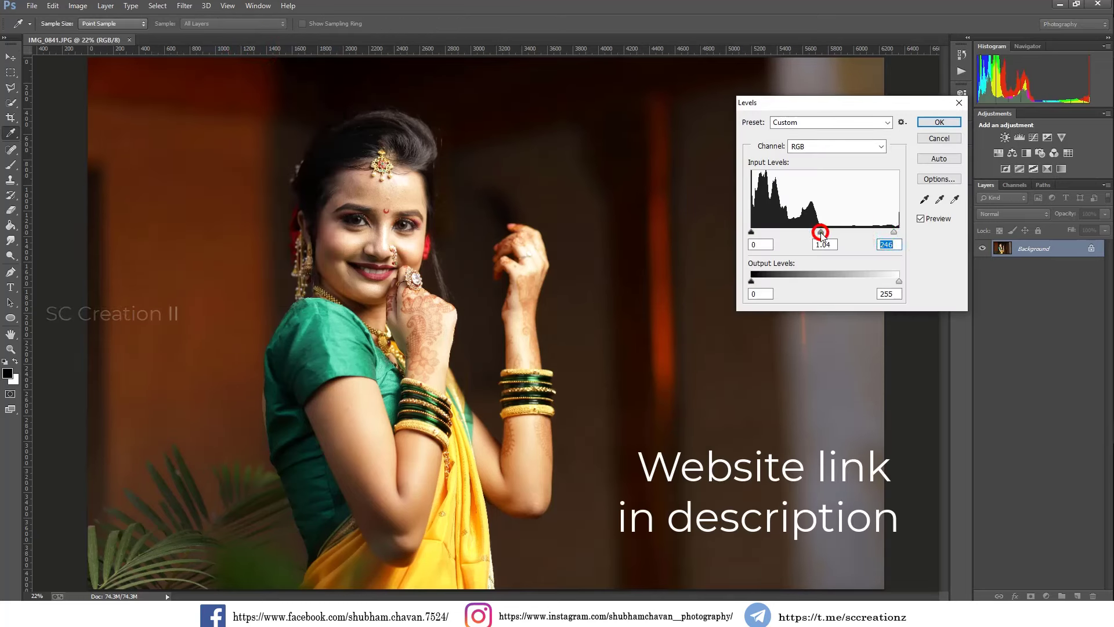
pyautogui.click(938, 122)
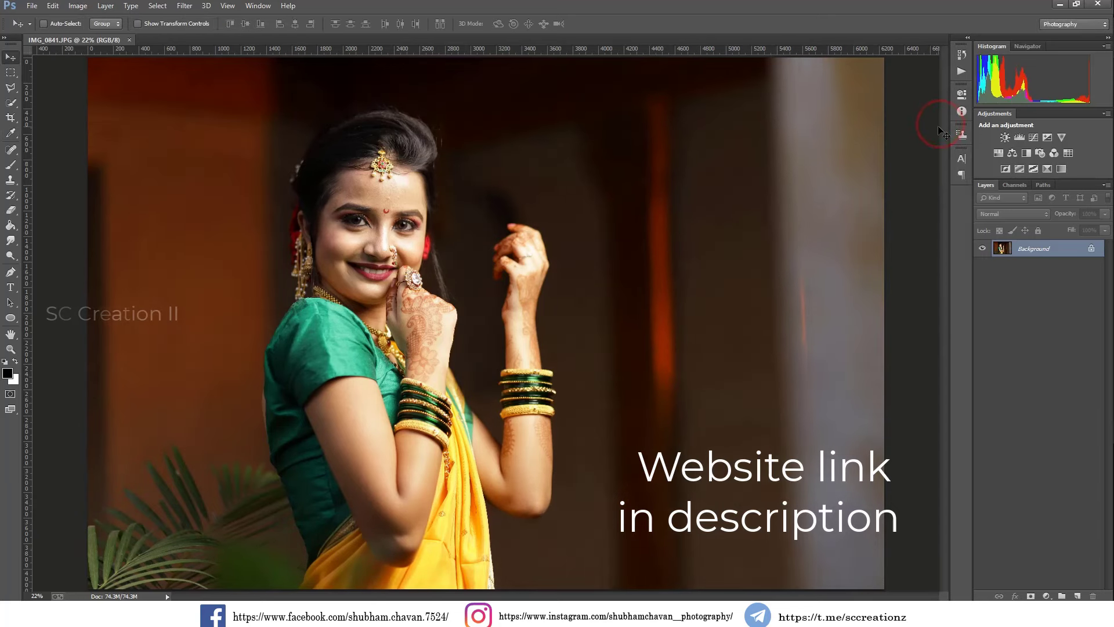
# Apply a Curves adjustment on the RGB channel with a midpoint at input 133 and output 128.
pyautogui.click(75, 5)
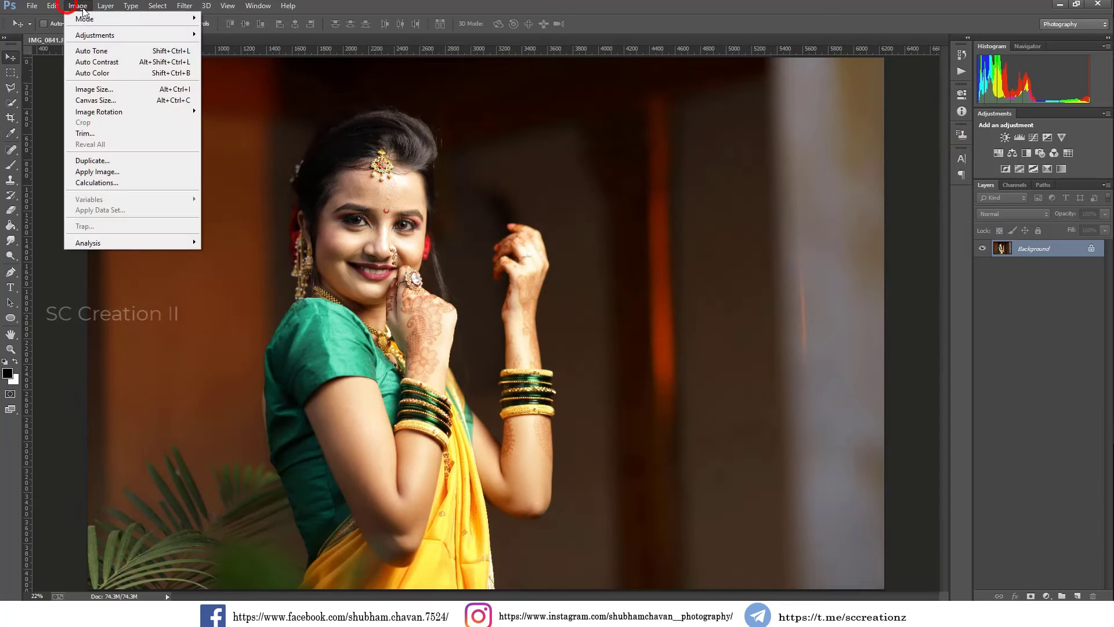
pyautogui.click(102, 35)
pyautogui.click(266, 58)
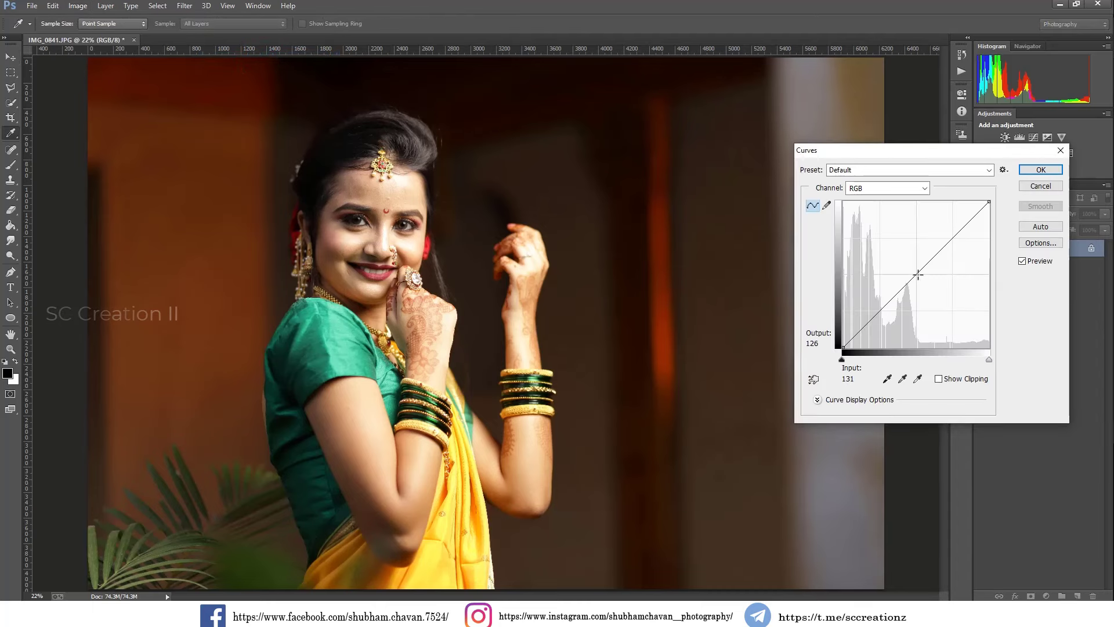
pyautogui.click(918, 274)
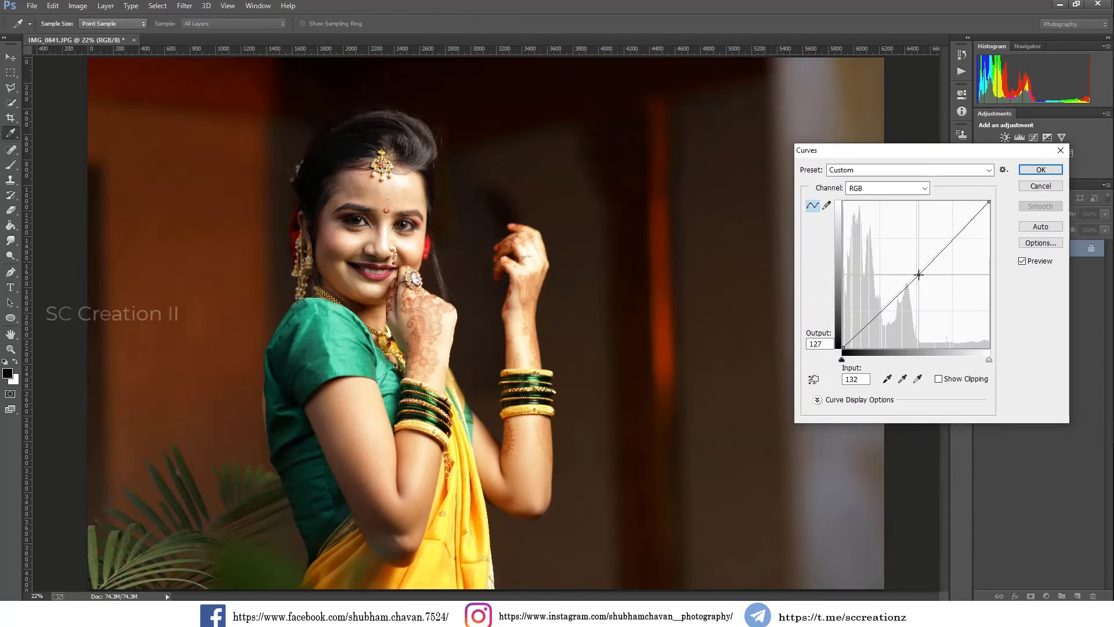
pyautogui.moveTo(917, 274); pyautogui.dragTo(919, 274)
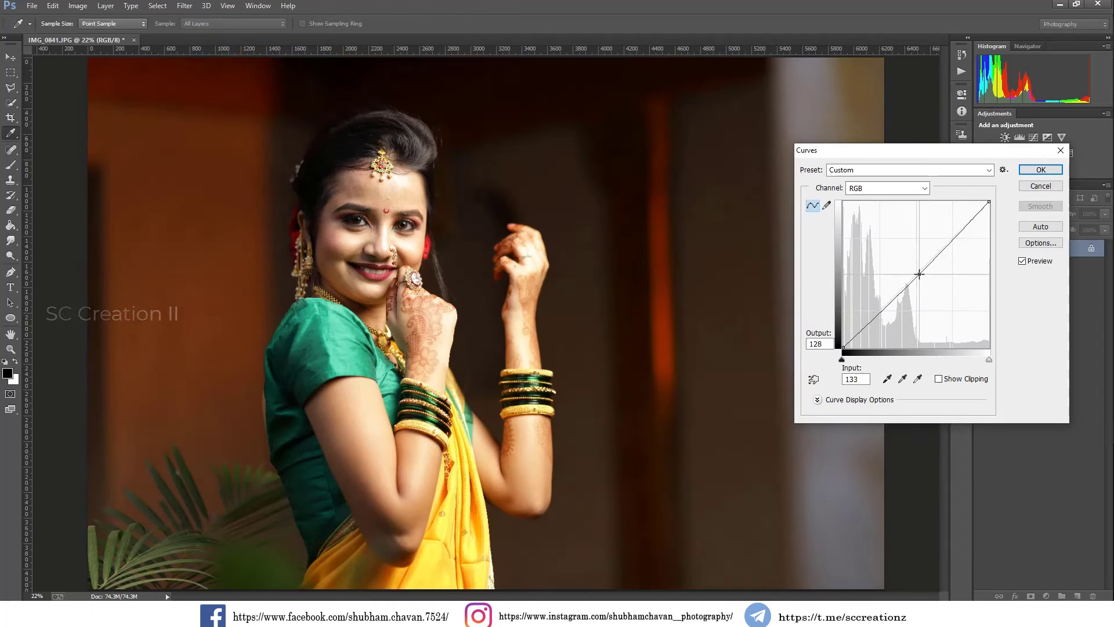
pyautogui.click(1038, 169)
pyautogui.press('v')
# Unlock the Background layer and duplicate it within the same document.
pyautogui.click(1090, 250)
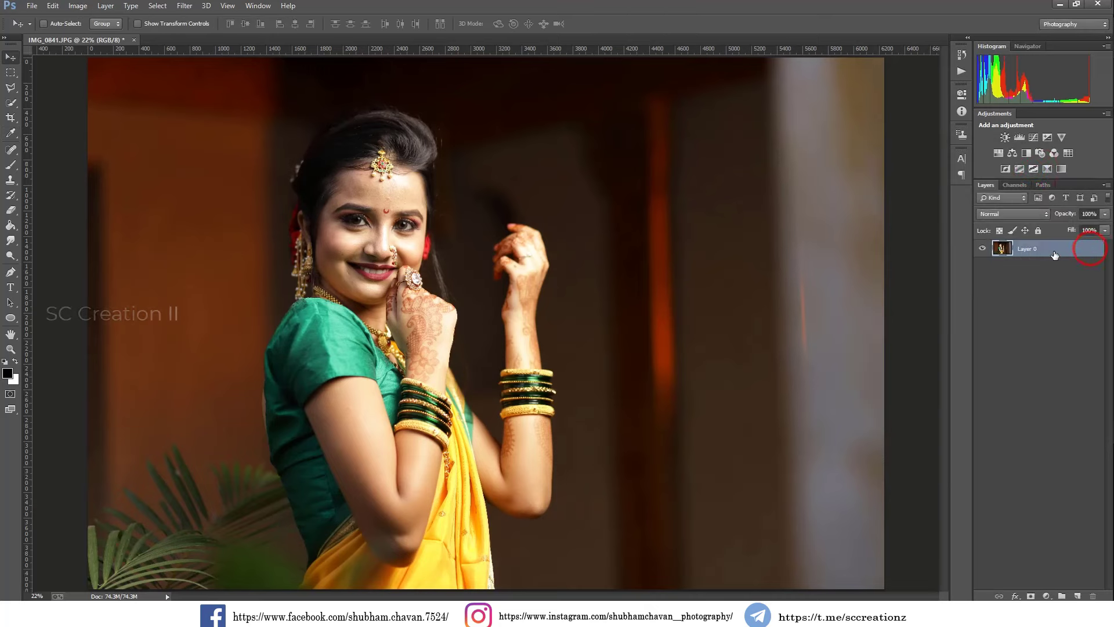
pyautogui.rightClick(1054, 248)
pyautogui.click(917, 169)
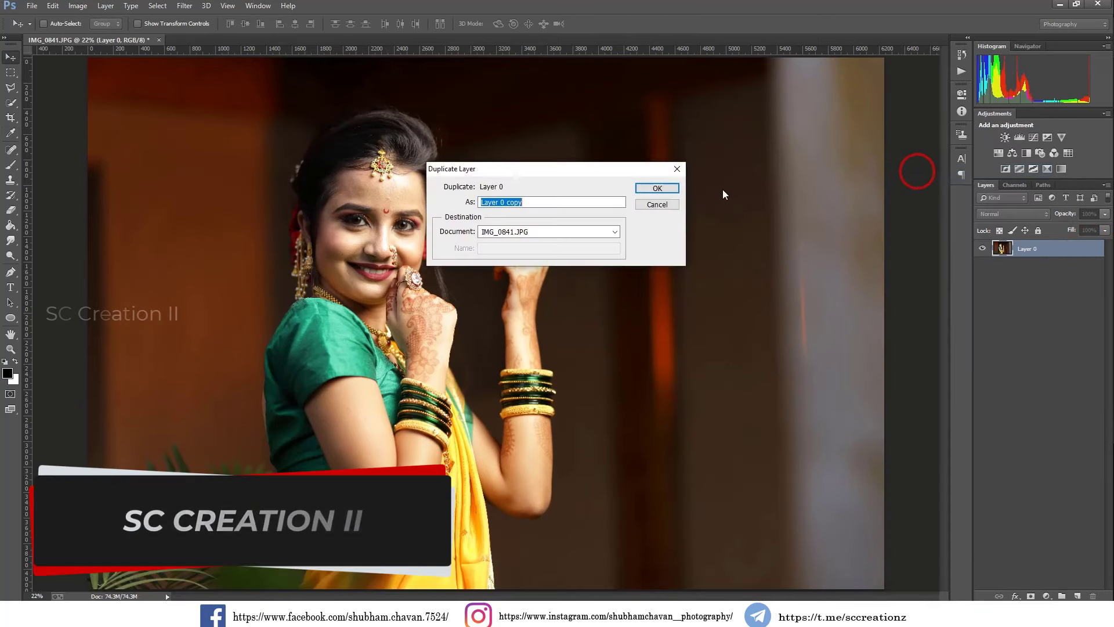
pyautogui.click(658, 186)
# Remove the blemishes across the woman's forehead on the duplicate layer with the Spot Healing Brush in Content-Aware mode.
pyautogui.scroll(5, 411, 183)
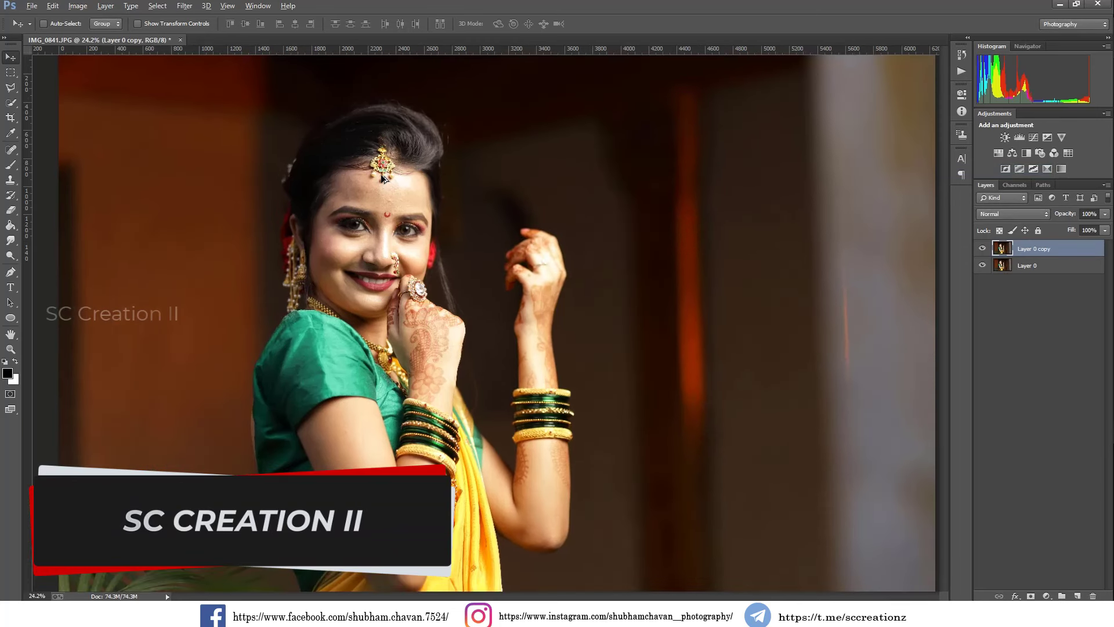
pyautogui.scroll(4, 380, 207)
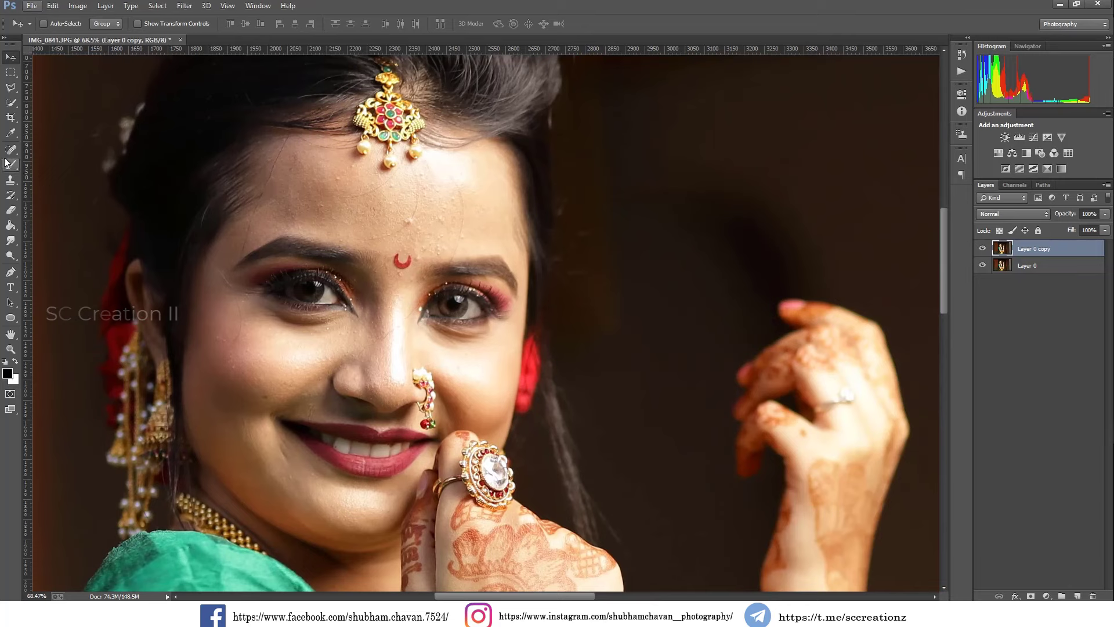
pyautogui.moveTo(10, 152); pyautogui.dragTo(71, 148)
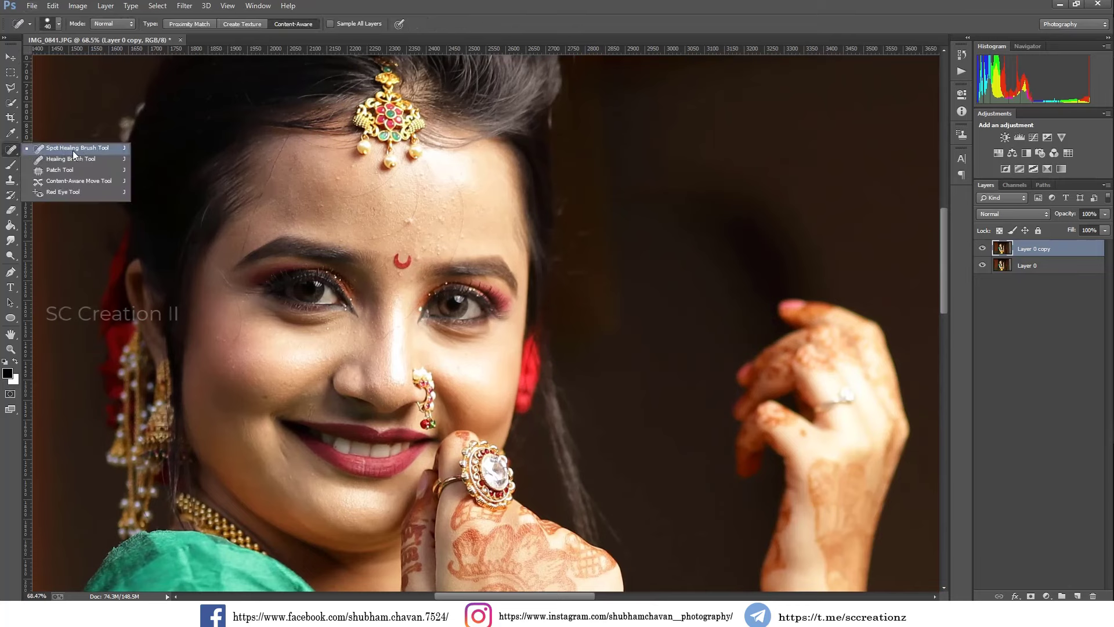
pyautogui.click(73, 150)
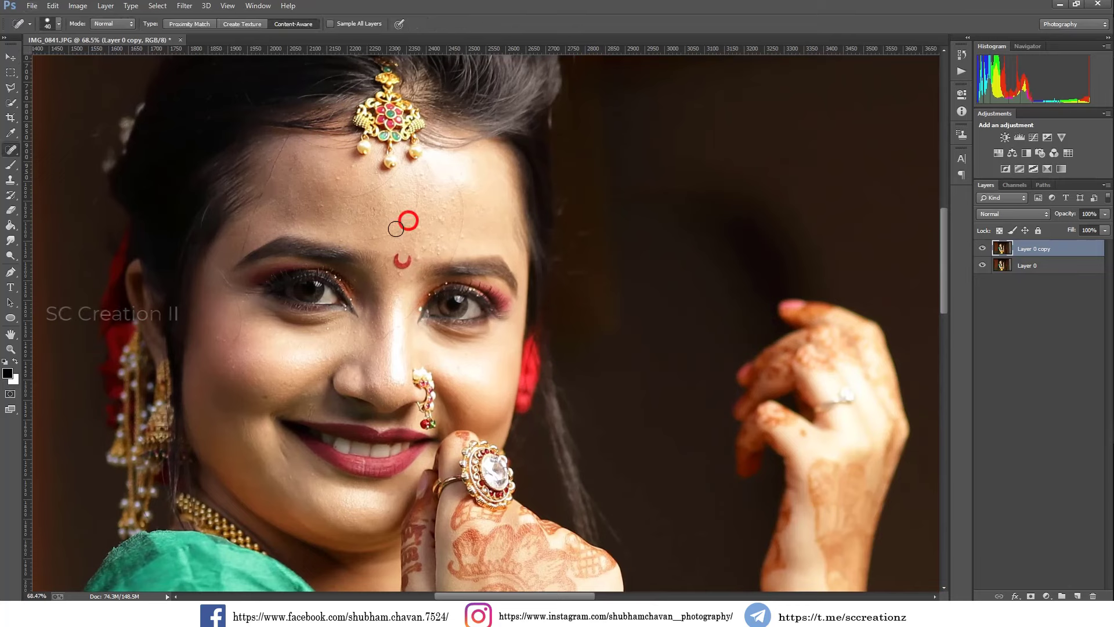
pyautogui.moveTo(376, 236); pyautogui.dragTo(389, 235)
pyautogui.moveTo(419, 190)
pyautogui.mouseDown()
pyautogui.moveTo(419, 204)
pyautogui.moveTo(391, 199)
pyautogui.mouseUp()
pyautogui.click(416, 186)
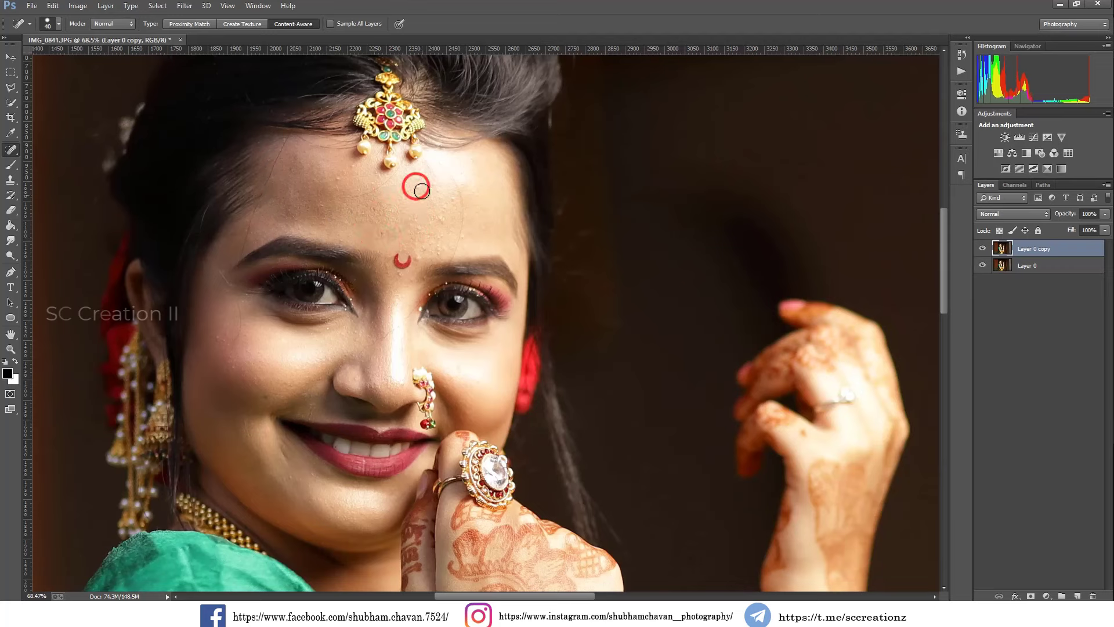
pyautogui.click(421, 177)
pyautogui.click(418, 187)
pyautogui.moveTo(450, 198)
pyautogui.mouseDown()
pyautogui.moveTo(440, 226)
pyautogui.moveTo(428, 224)
pyautogui.moveTo(429, 248)
pyautogui.moveTo(439, 243)
pyautogui.mouseUp()
pyautogui.click(460, 231)
pyautogui.moveTo(454, 195)
pyautogui.mouseDown()
pyautogui.moveTo(458, 223)
pyautogui.moveTo(430, 217)
pyautogui.mouseUp()
pyautogui.click(422, 259)
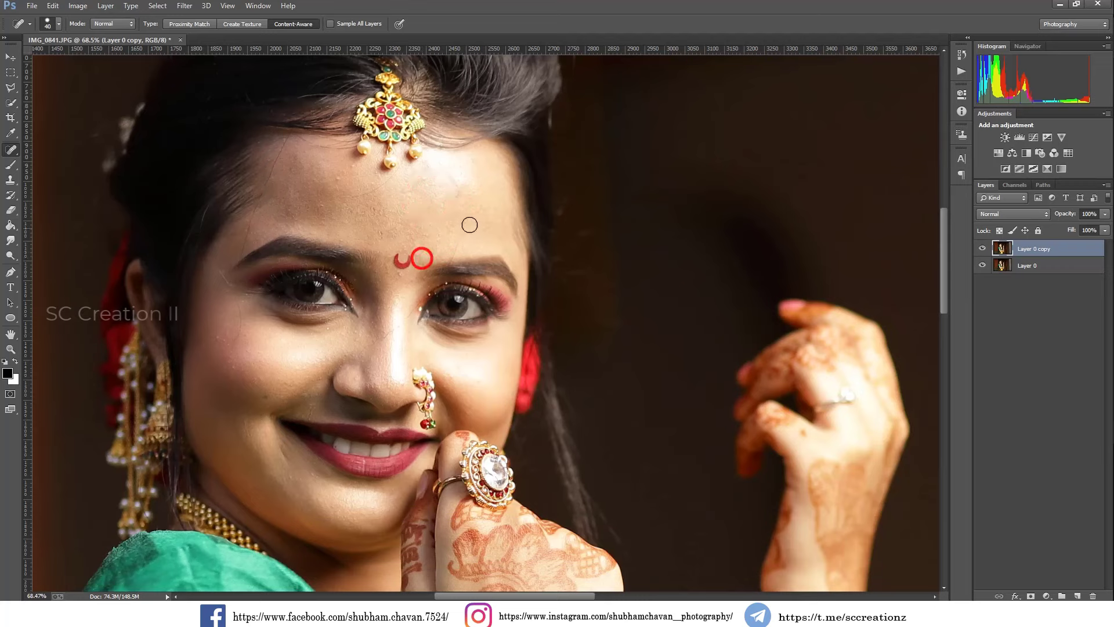
pyautogui.moveTo(349, 197)
pyautogui.mouseDown()
pyautogui.moveTo(385, 185)
pyautogui.moveTo(374, 211)
pyautogui.mouseUp()
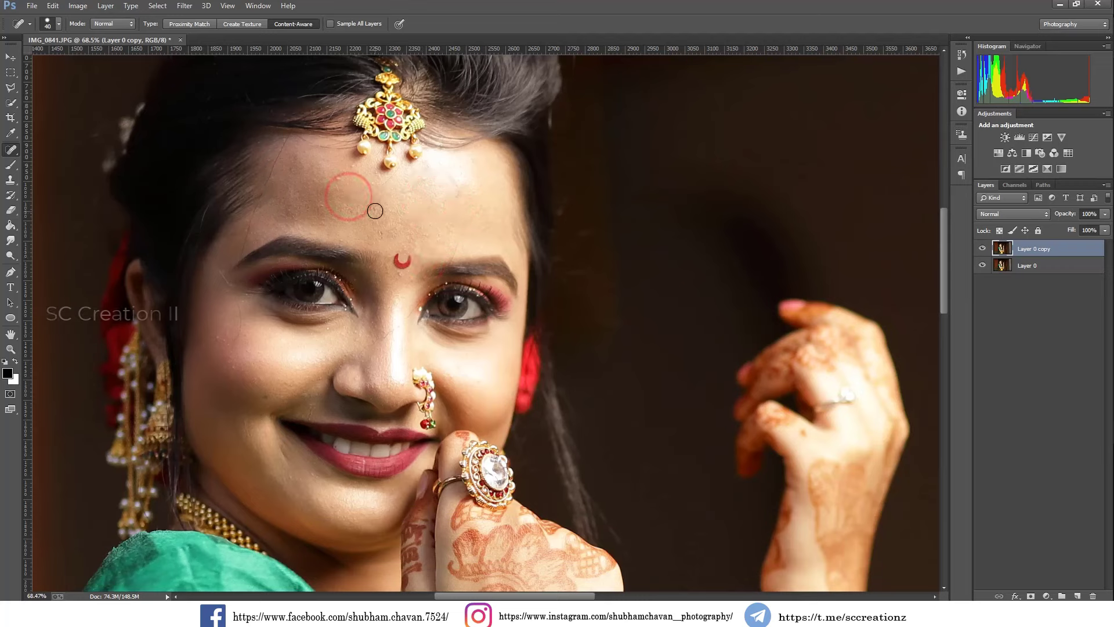
pyautogui.click(383, 232)
pyautogui.click(339, 179)
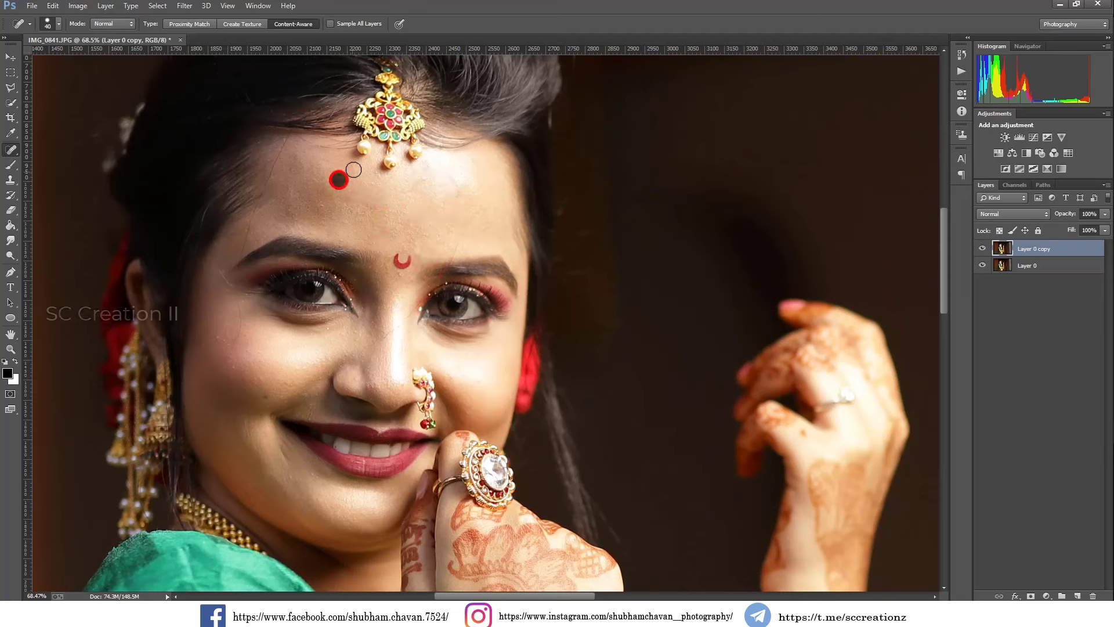
pyautogui.click(354, 167)
pyautogui.click(323, 207)
# Spot-heal the blemishes on the cheek beside the earring and on the nose.
pyautogui.scroll(-2, 223, 354)
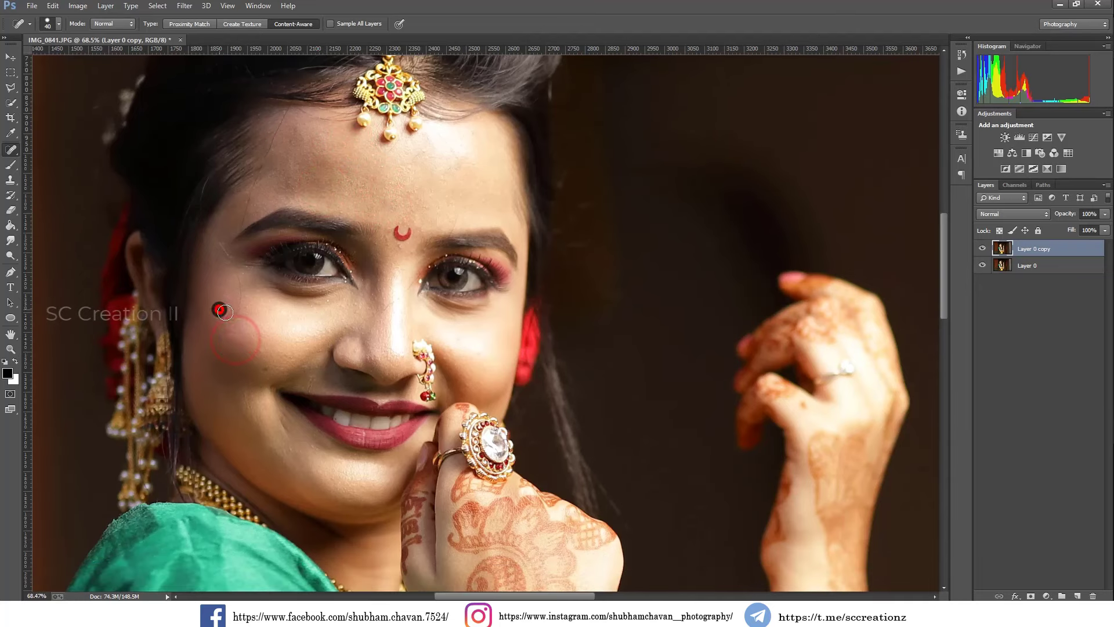
pyautogui.click(240, 312)
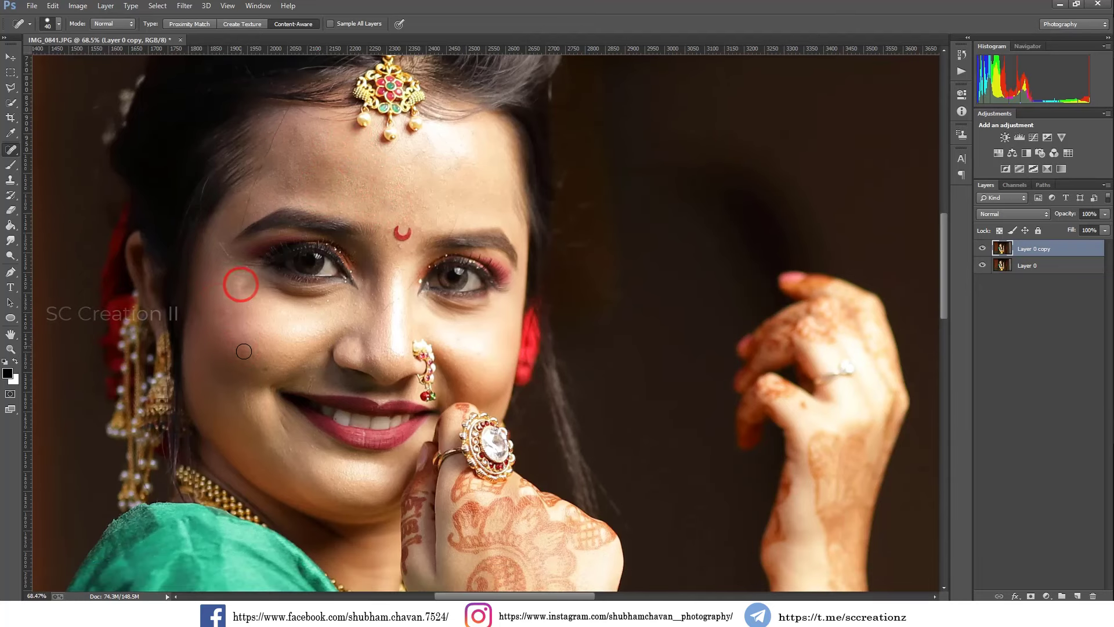
pyautogui.click(238, 308)
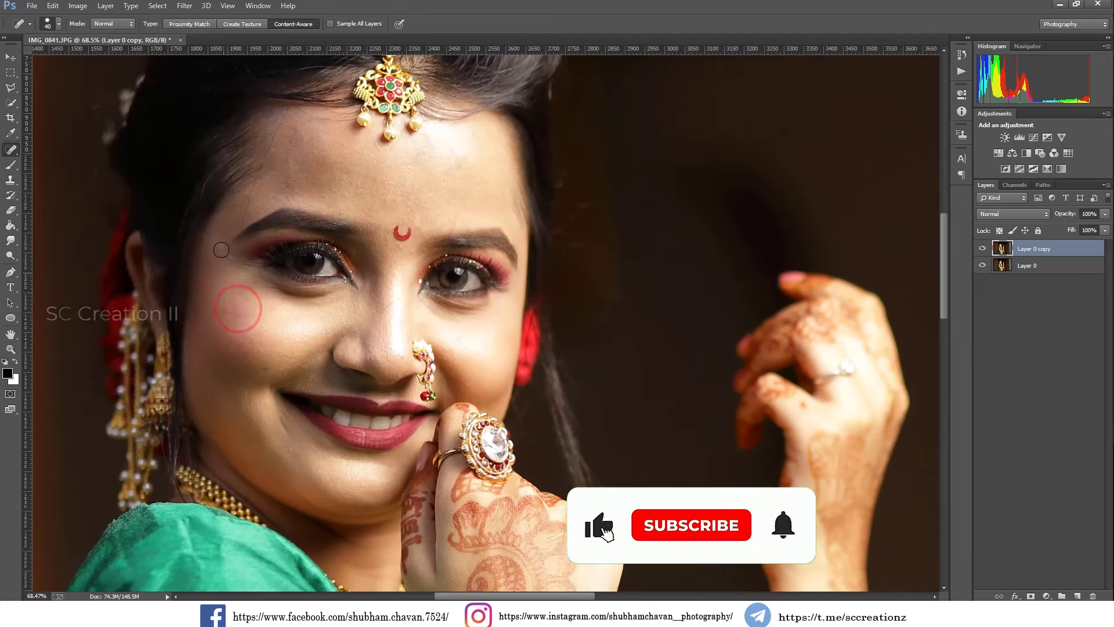
pyautogui.click(265, 369)
pyautogui.click(290, 354)
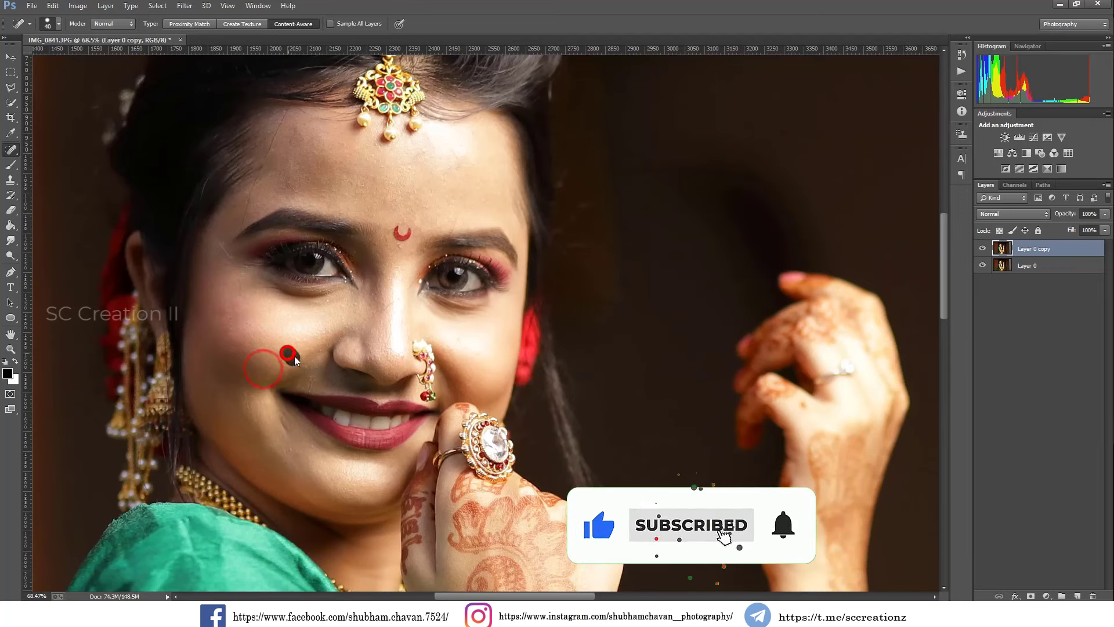
pyautogui.click(296, 342)
pyautogui.click(371, 316)
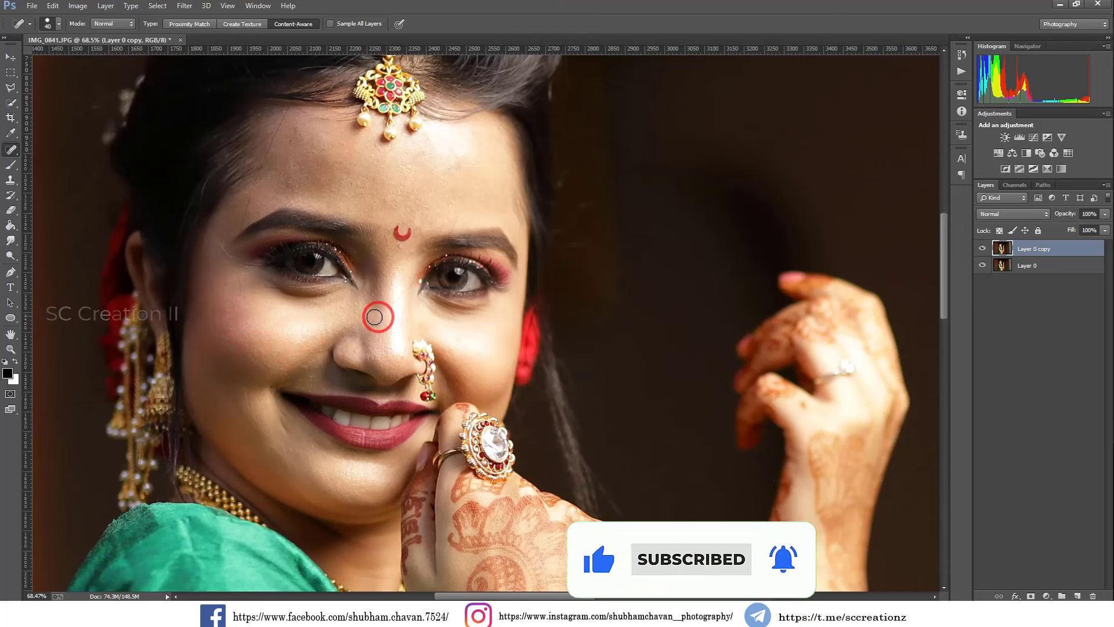
pyautogui.click(236, 302)
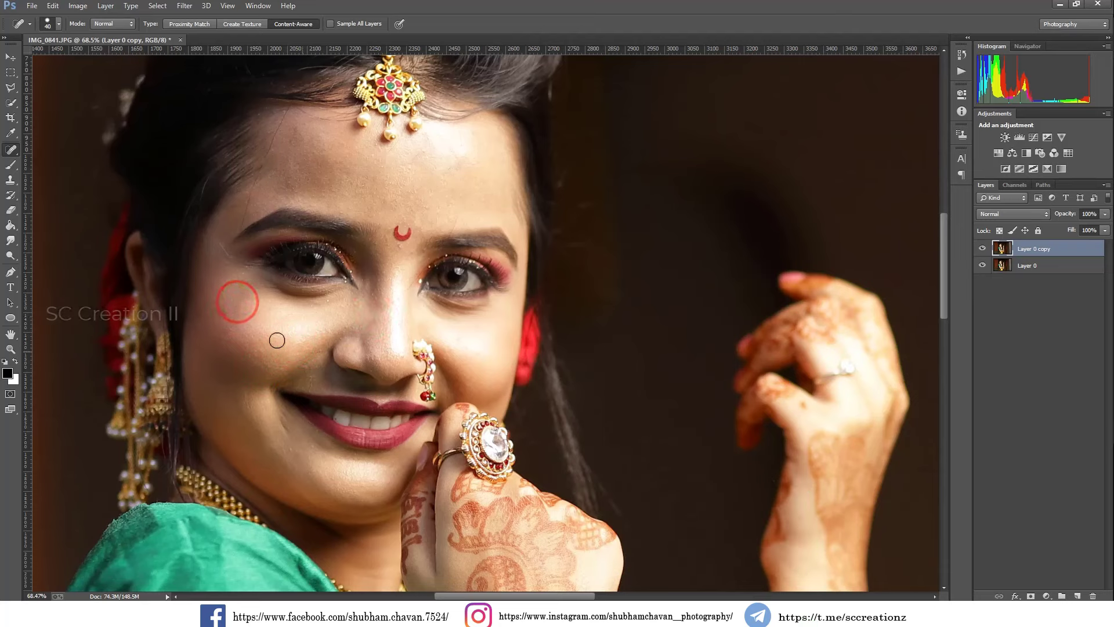
pyautogui.click(246, 298)
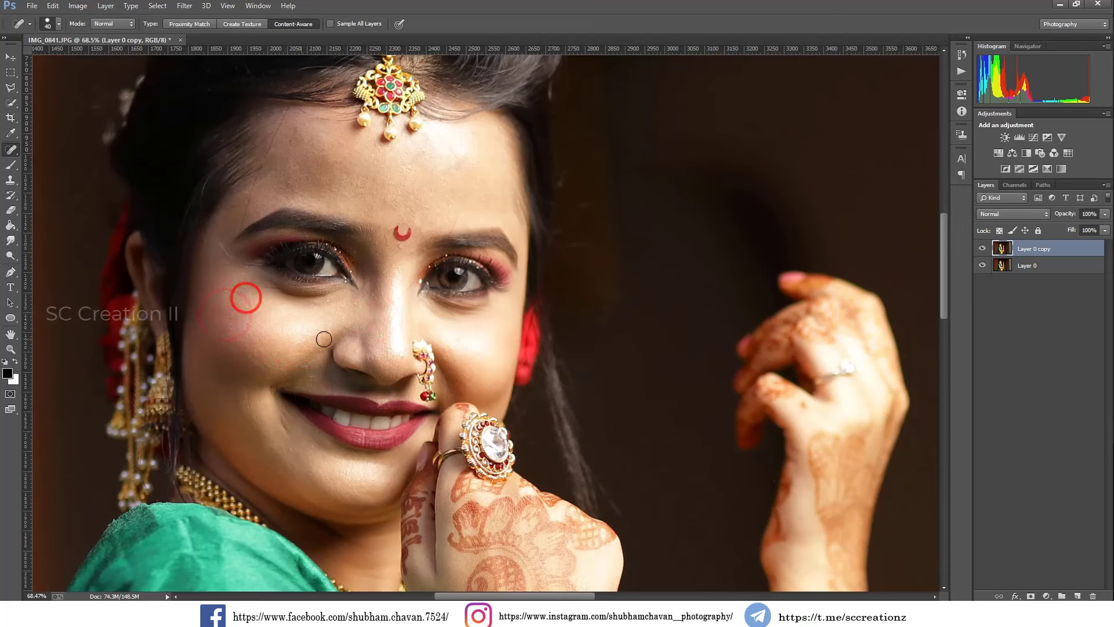
# Hide and reshow the duplicate layer to compare the healed skin with the original.
pyautogui.scroll(-3, 385, 331)
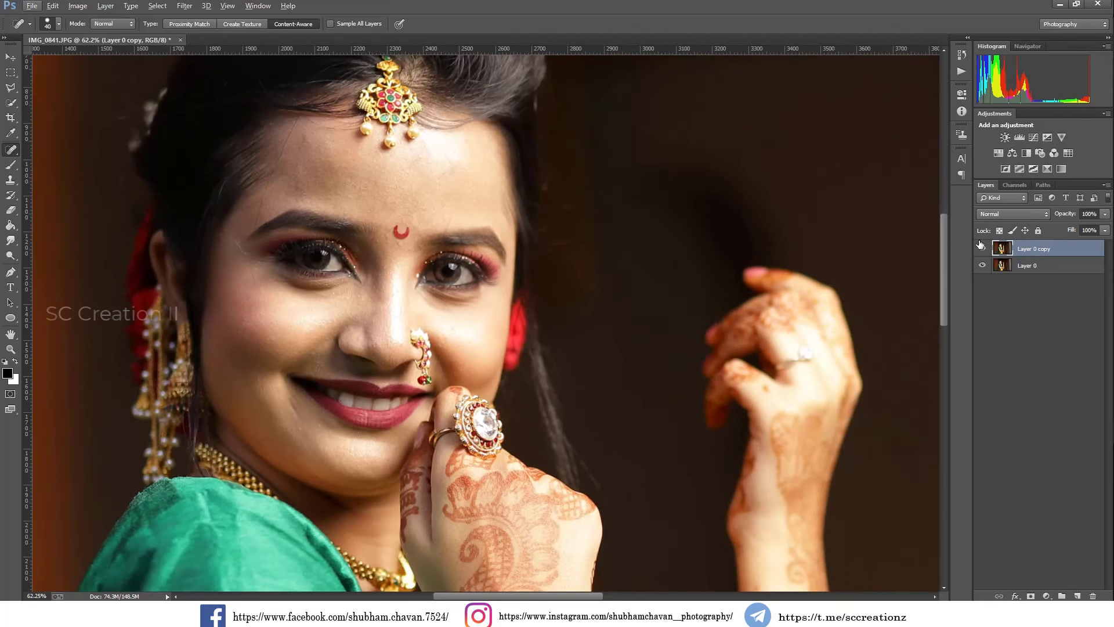
pyautogui.click(981, 247)
pyautogui.click(981, 248)
# Smooth the skin with the Imagenomic Portraiture filter on the Smoothing: Medium preset, adding a skin tone sample from the face.
pyautogui.click(184, 6)
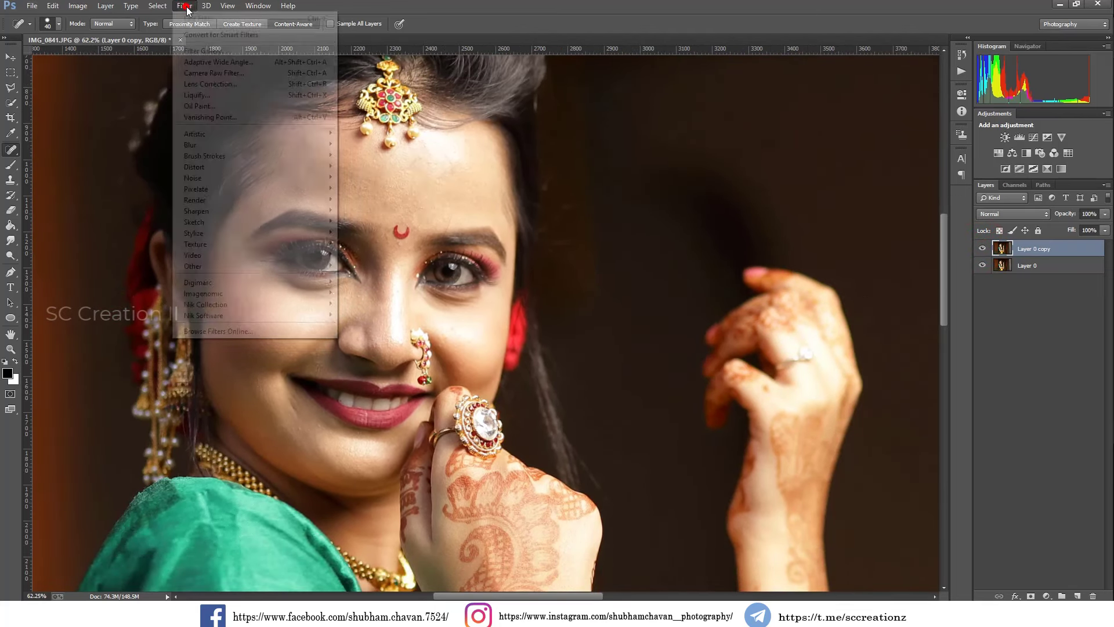
pyautogui.click(220, 291)
pyautogui.click(361, 304)
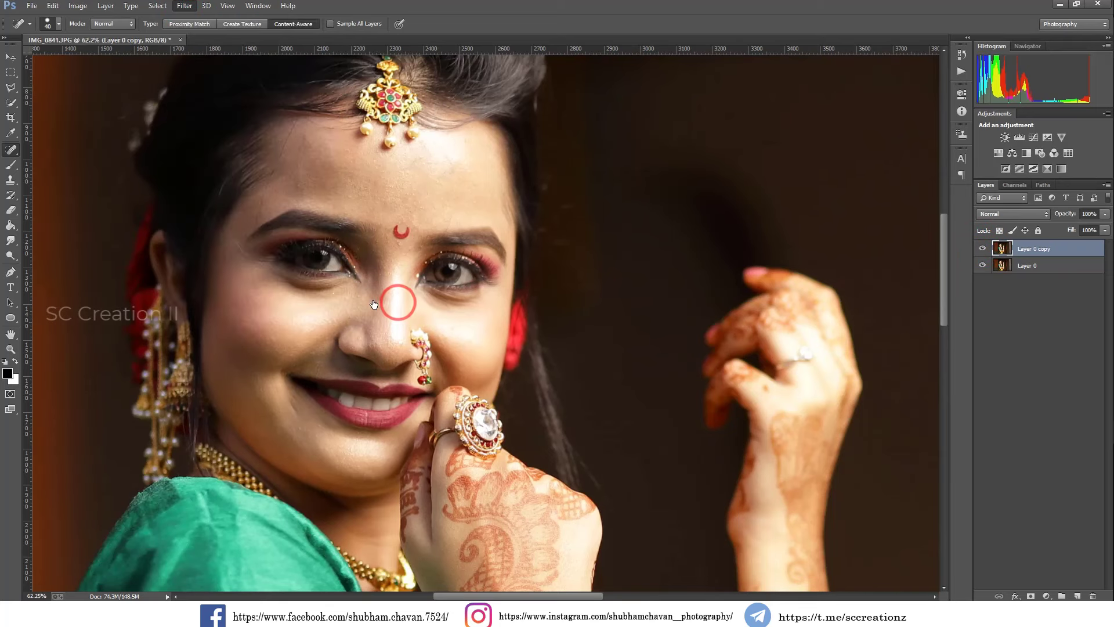
pyautogui.scroll(5, 362, 293)
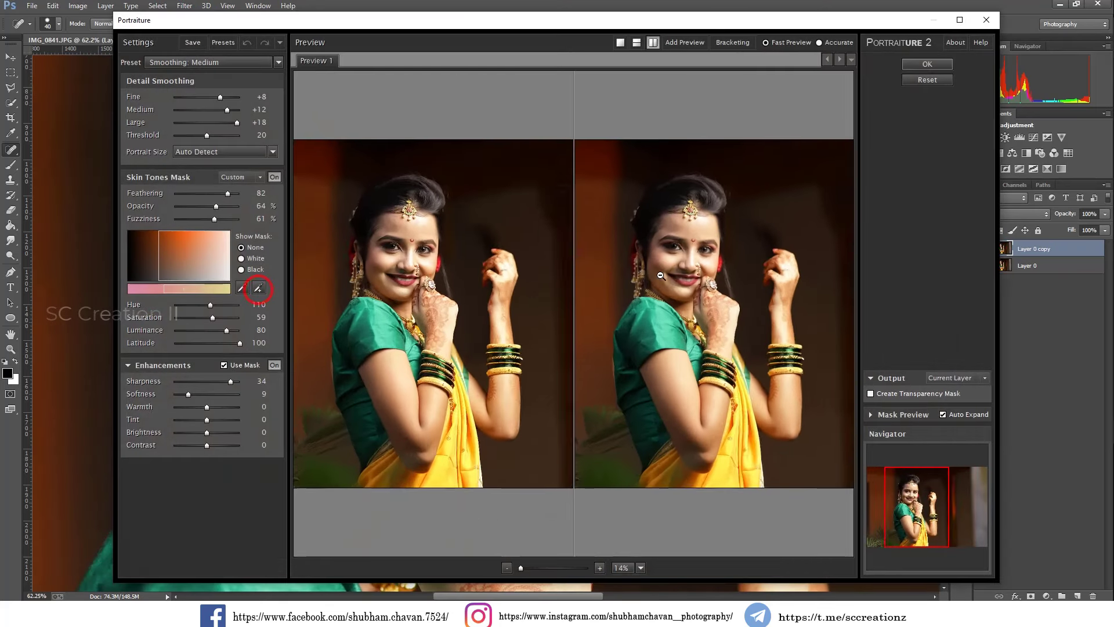
pyautogui.click(260, 289)
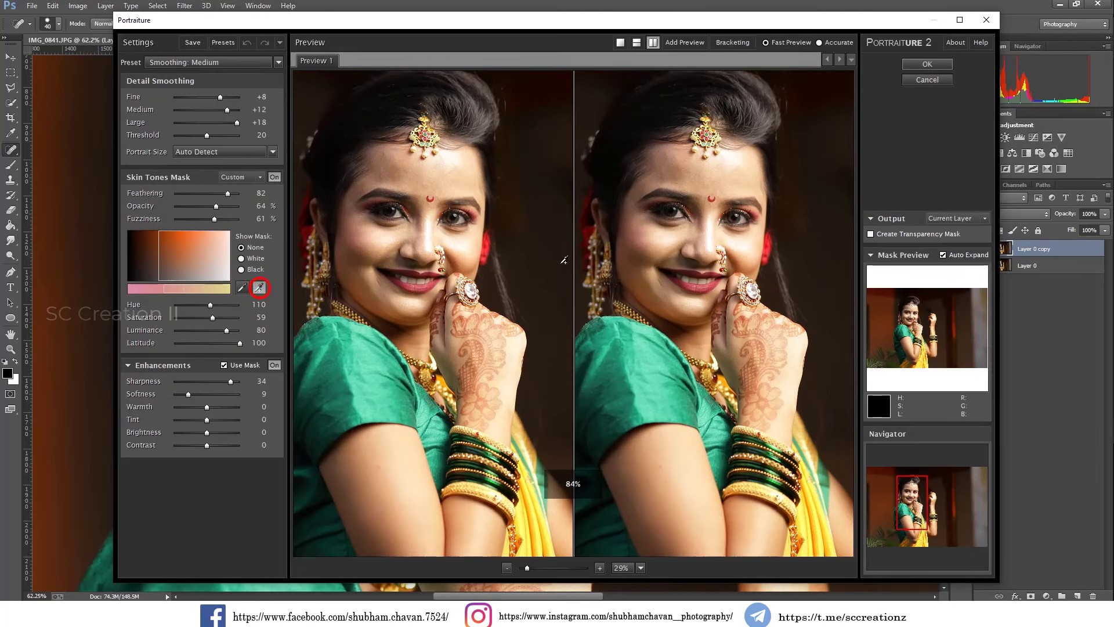
pyautogui.click(659, 240)
pyautogui.press('Return')
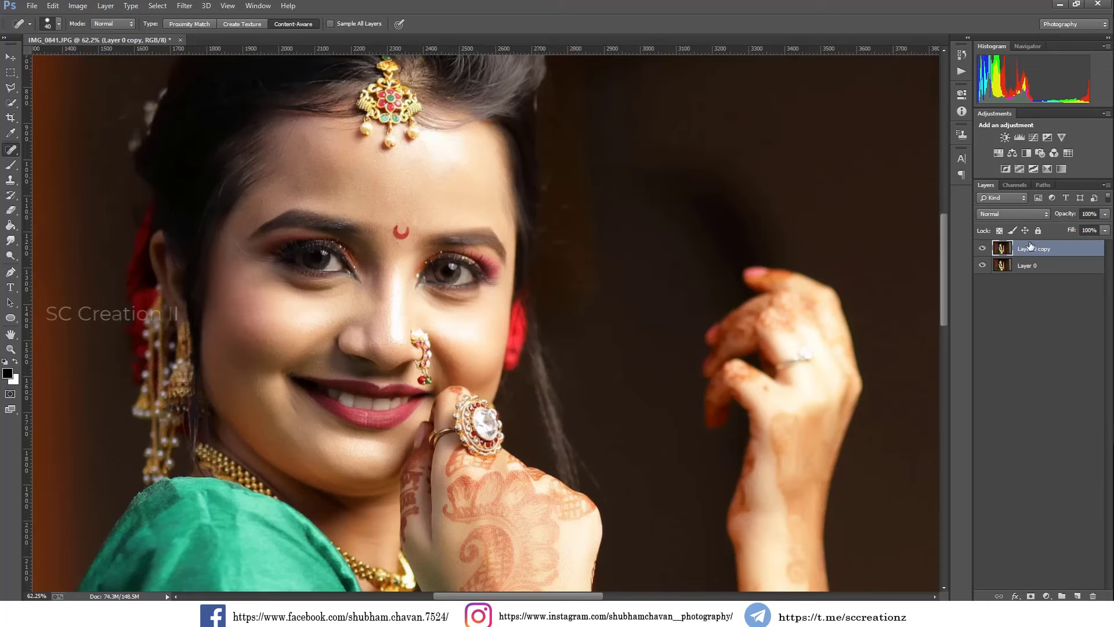
# Toggle the duplicate layer's visibility to compare the face before and after skin smoothing.
pyautogui.click(982, 249)
pyautogui.click(980, 249)
pyautogui.click(979, 249)
# Erase the smoothed layer over the lips with a soft 153 px Eraser at 100% opacity, and check it against the original.
pyautogui.click(12, 210)
pyautogui.rightClick(419, 300)
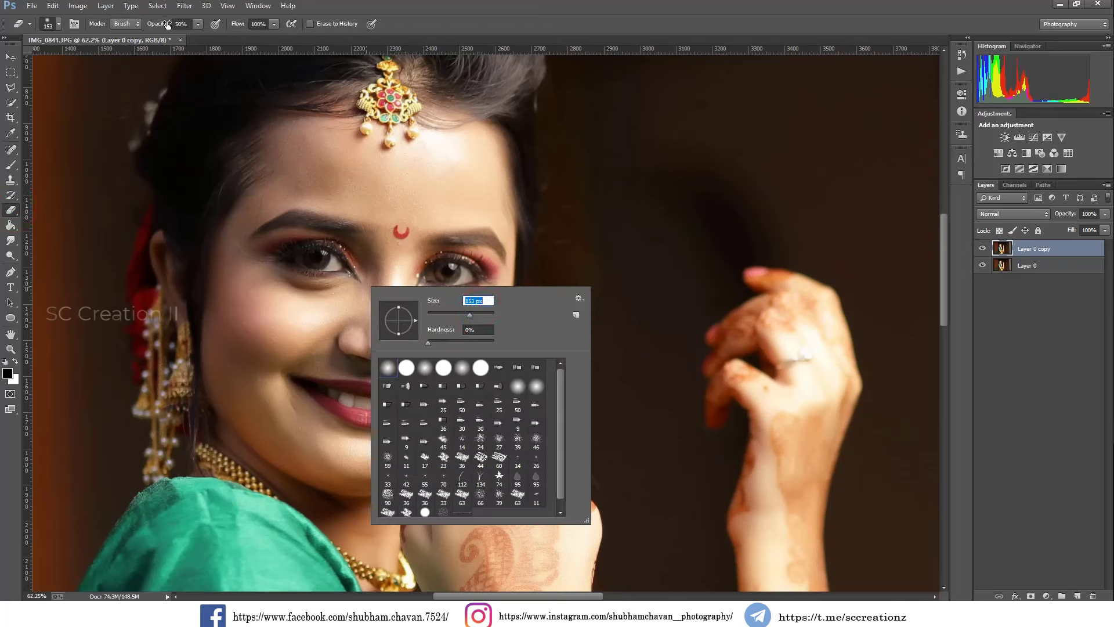
pyautogui.moveTo(167, 24); pyautogui.dragTo(272, 137)
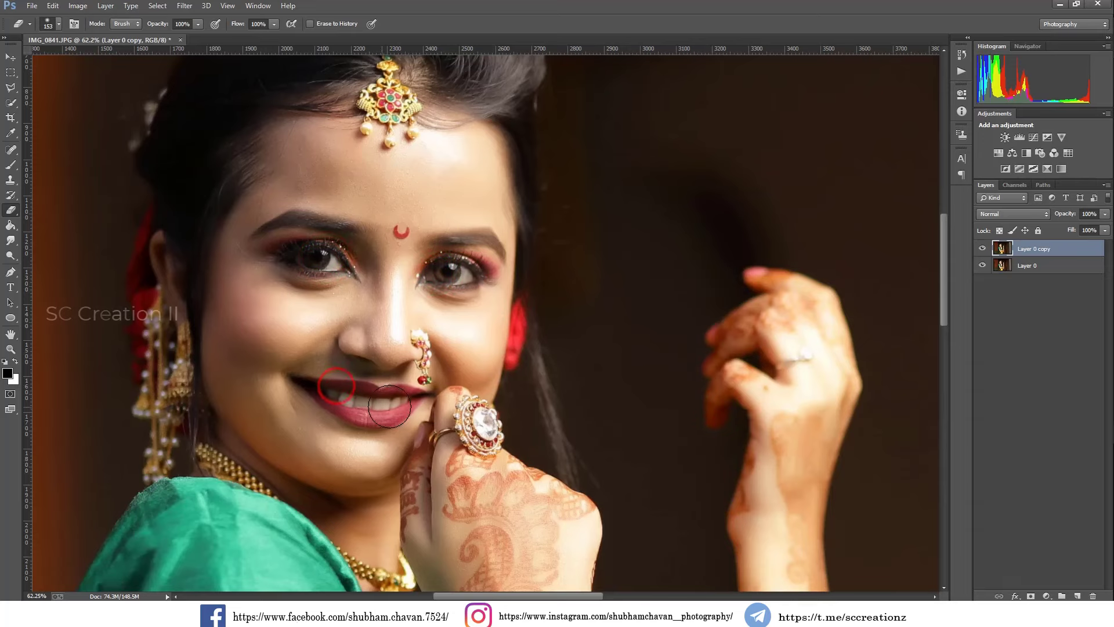
pyautogui.scroll(-2, 464, 426)
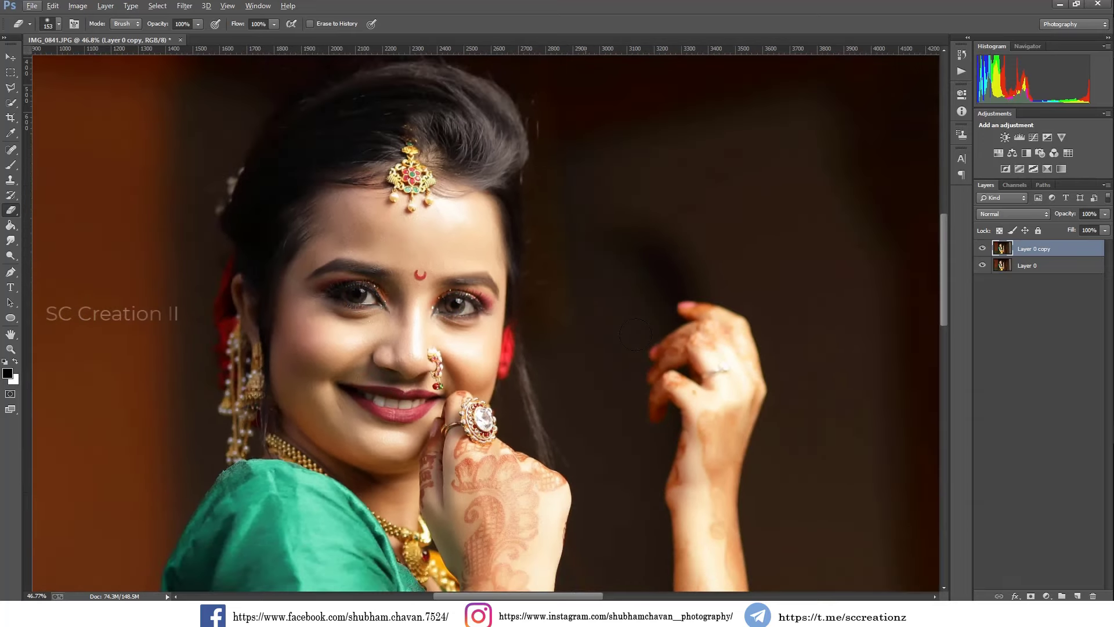
pyautogui.click(980, 249)
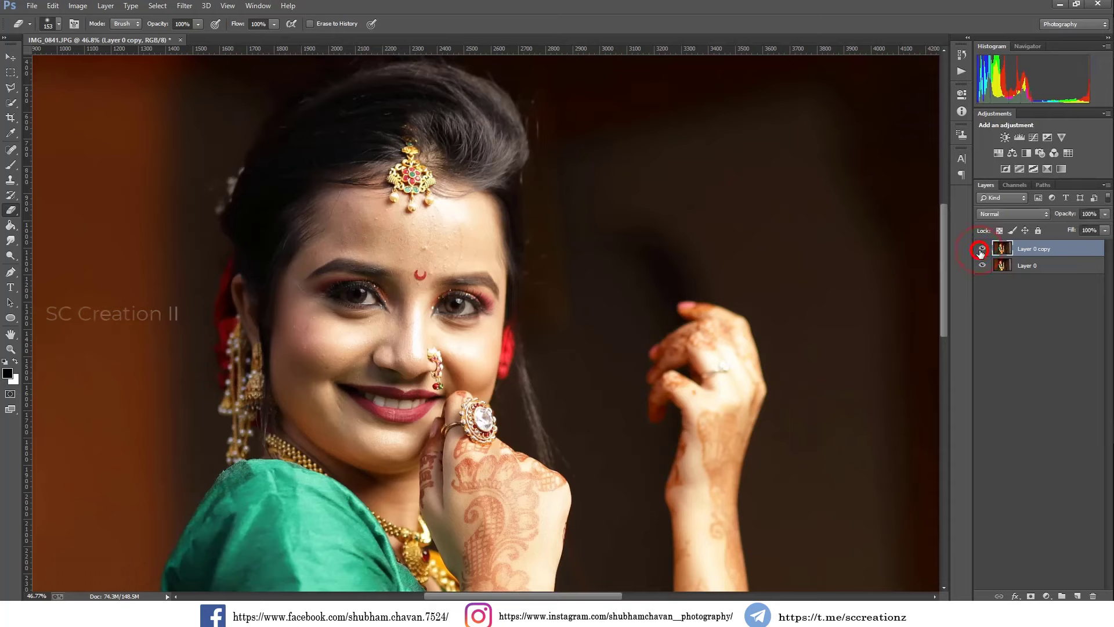
# Brighten the face and the raised hand near the chin with a soft 367 px Dodge tool, range Shadows, exposure 15%.
pyautogui.click(15, 261)
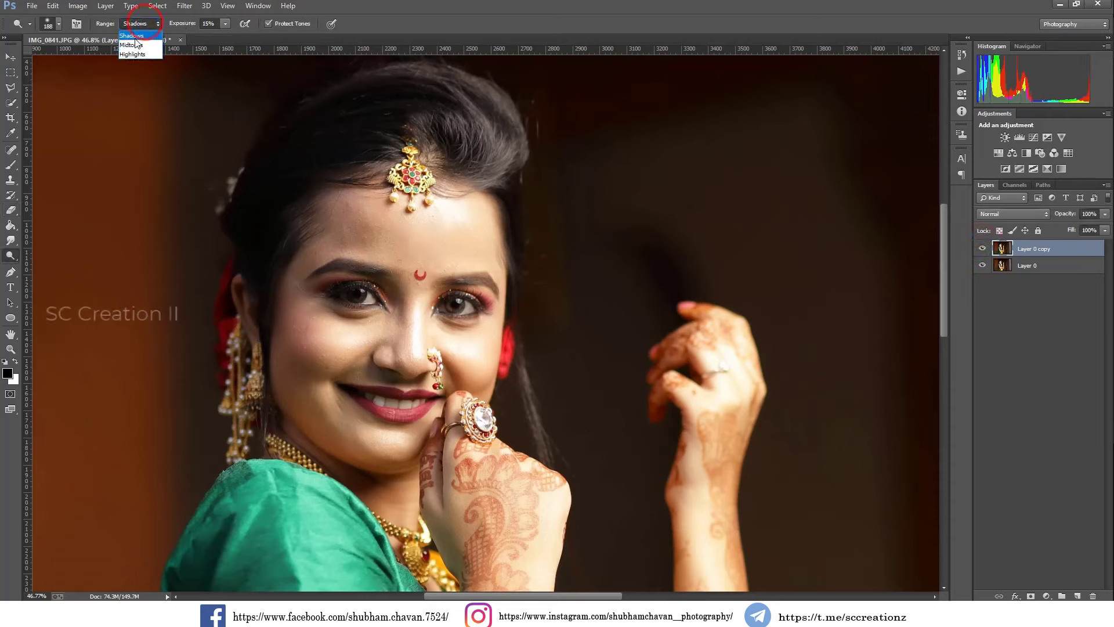
pyautogui.click(142, 37)
pyautogui.rightClick(344, 356)
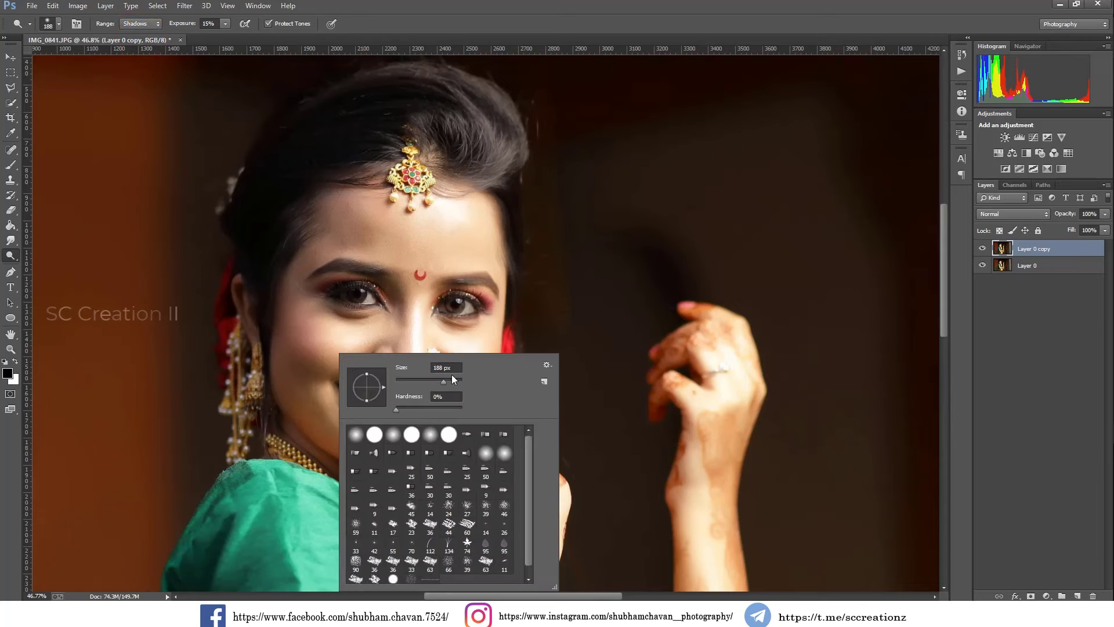
pyautogui.moveTo(451, 383); pyautogui.dragTo(454, 383)
pyautogui.moveTo(301, 359)
pyautogui.mouseDown()
pyautogui.moveTo(315, 418)
pyautogui.moveTo(294, 286)
pyautogui.moveTo(319, 236)
pyautogui.moveTo(355, 215)
pyautogui.mouseUp()
pyautogui.moveTo(343, 433)
pyautogui.mouseDown()
pyautogui.moveTo(321, 424)
pyautogui.moveTo(360, 469)
pyautogui.moveTo(414, 469)
pyautogui.mouseUp()
pyautogui.scroll(-1, 481, 453)
pyautogui.scroll(-2, 481, 458)
pyautogui.click(460, 492)
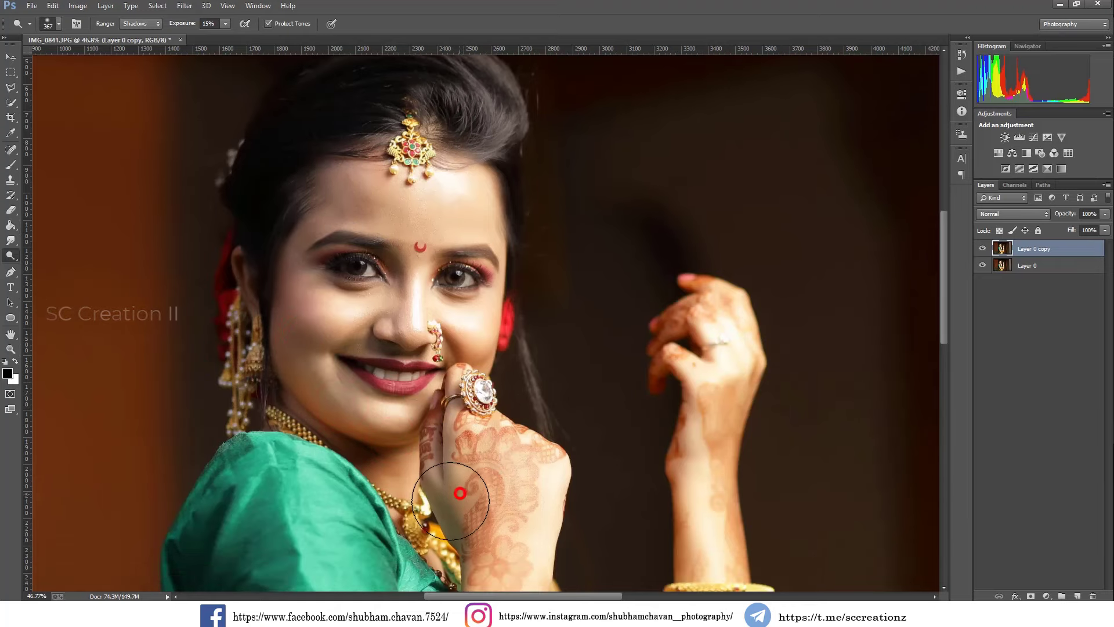
pyautogui.moveTo(304, 380)
pyautogui.mouseDown()
pyautogui.moveTo(285, 338)
pyautogui.moveTo(294, 311)
pyautogui.mouseUp()
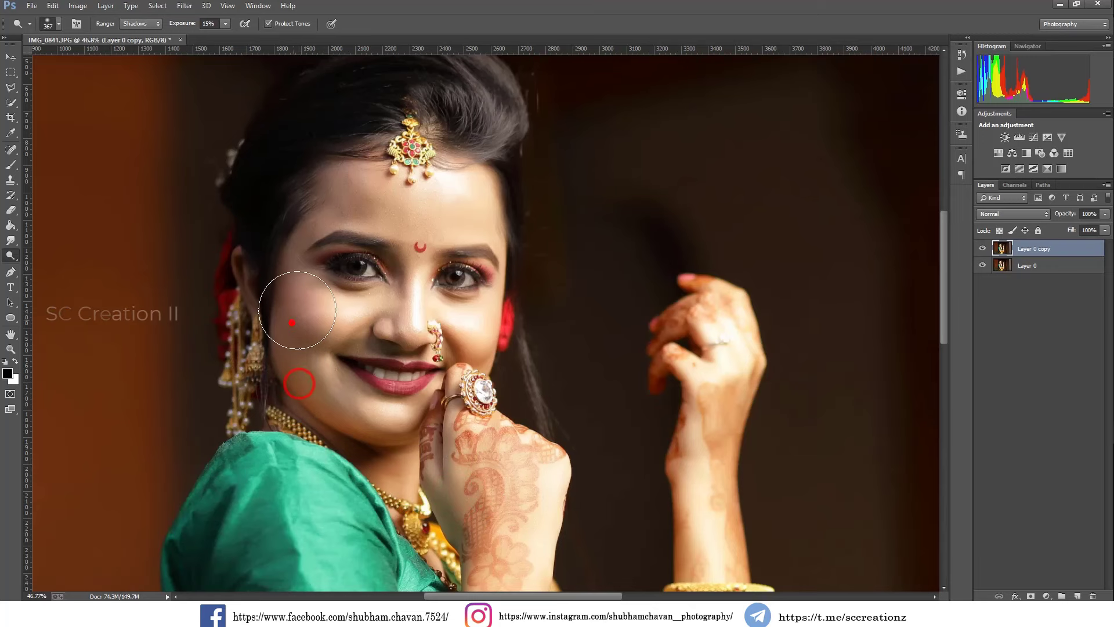
# Hide and reshow the duplicate layer to compare the dodged face and hand with the original.
pyautogui.scroll(-3, 294, 316)
pyautogui.scroll(-1, 308, 322)
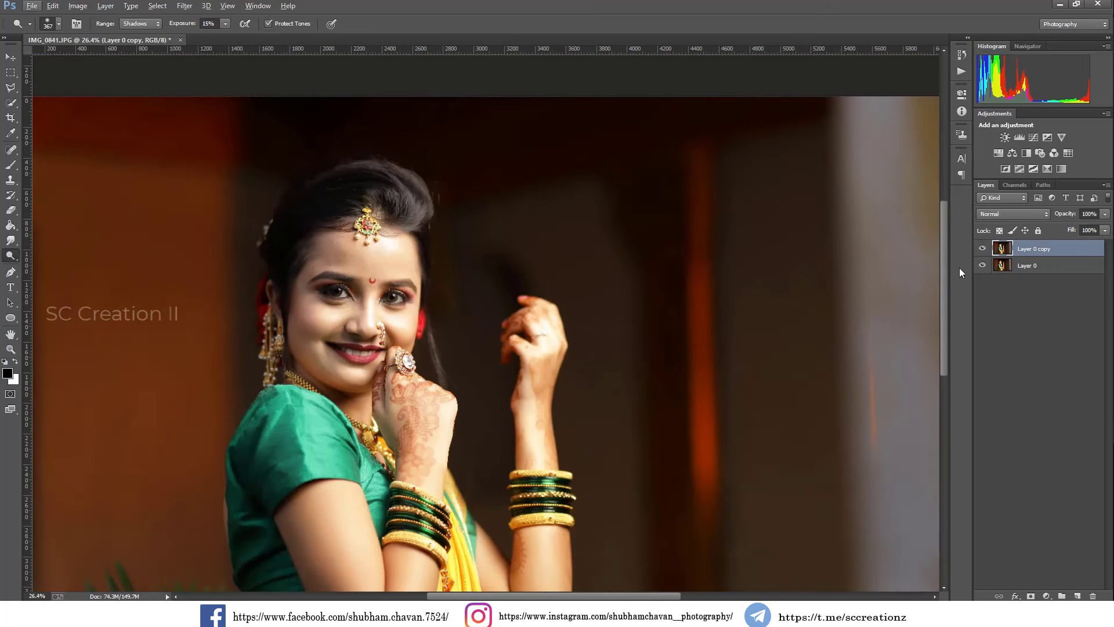
pyautogui.click(985, 250)
pyautogui.click(985, 250)
pyautogui.click(984, 250)
pyautogui.click(984, 250)
# Dodge the shadows on both arms with a soft 419 px brush at 15% exposure, and check the result against the original layer.
pyautogui.scroll(-1, 456, 256)
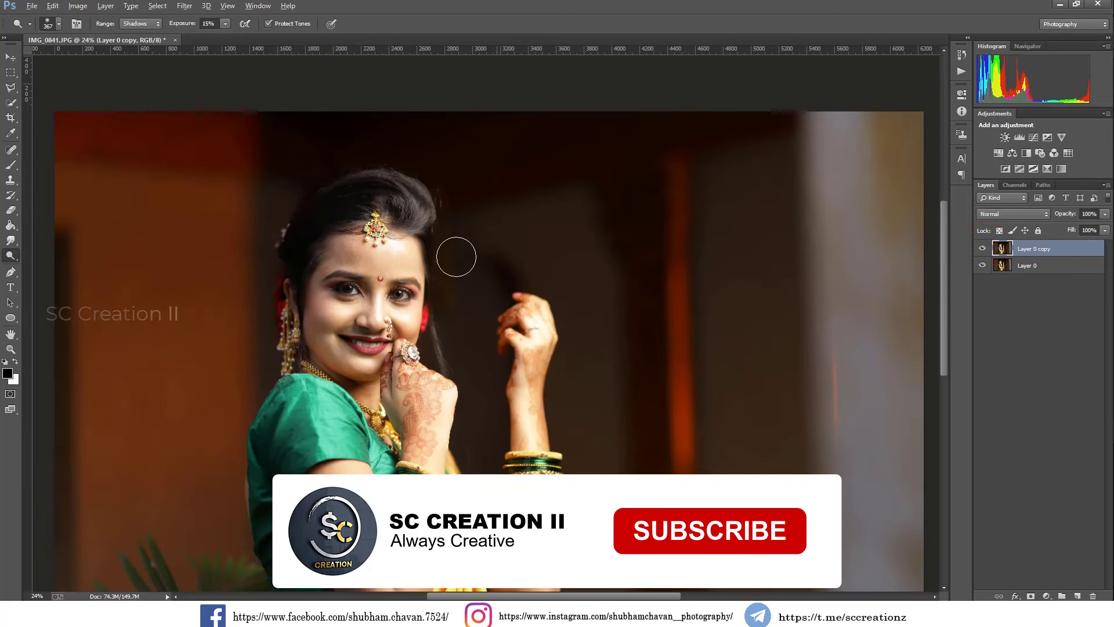
pyautogui.scroll(-6, 456, 257)
pyautogui.scroll(2, 464, 271)
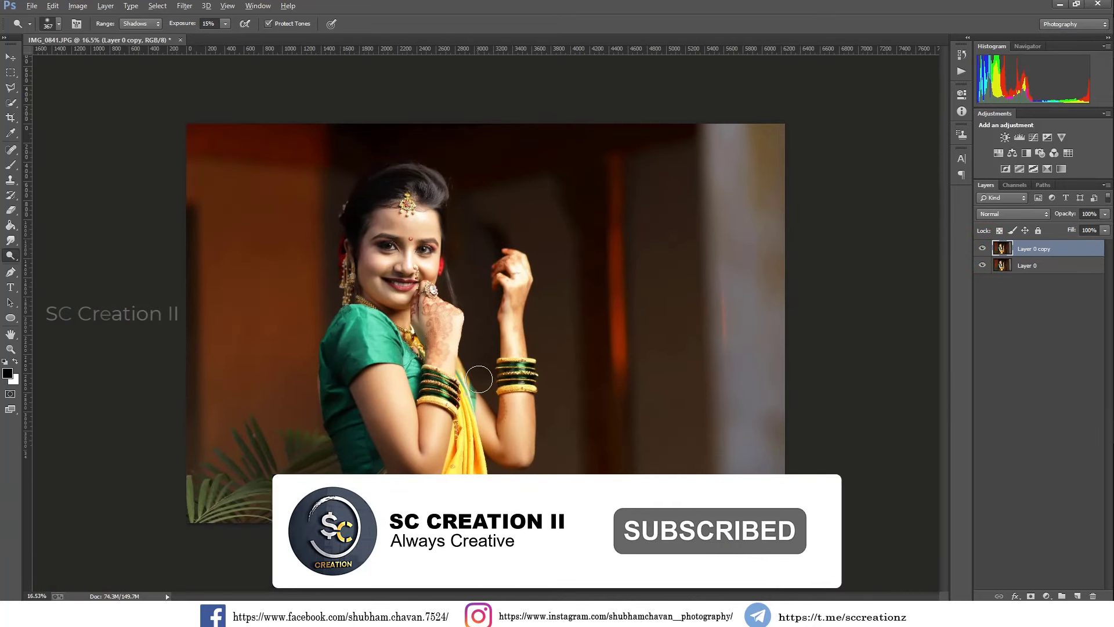
pyautogui.scroll(1, 478, 379)
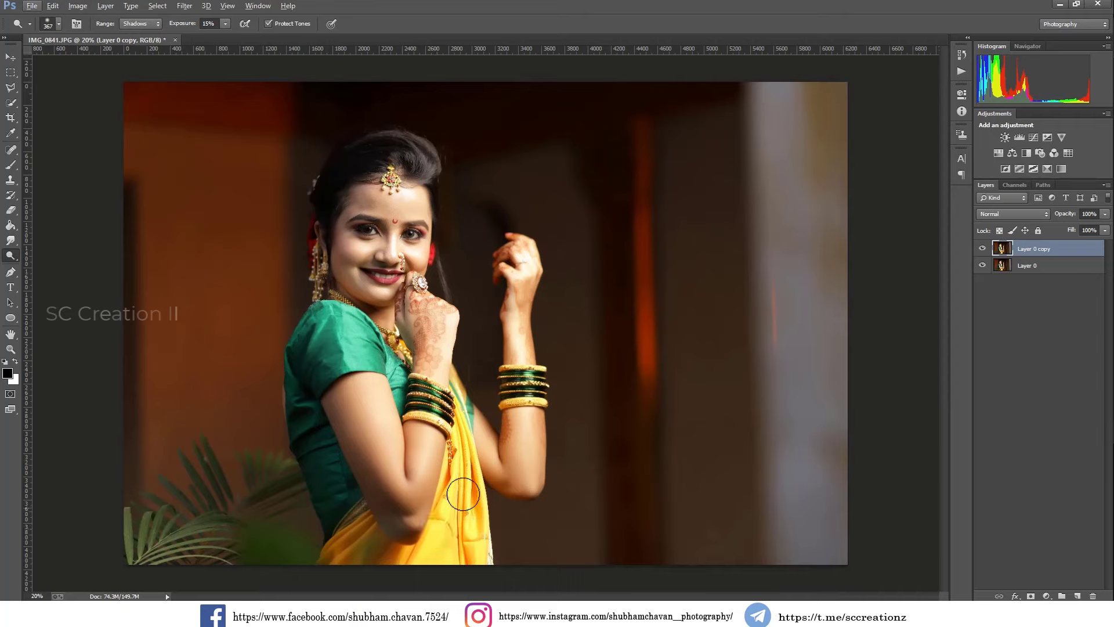
pyautogui.rightClick(463, 494)
pyautogui.click(582, 389)
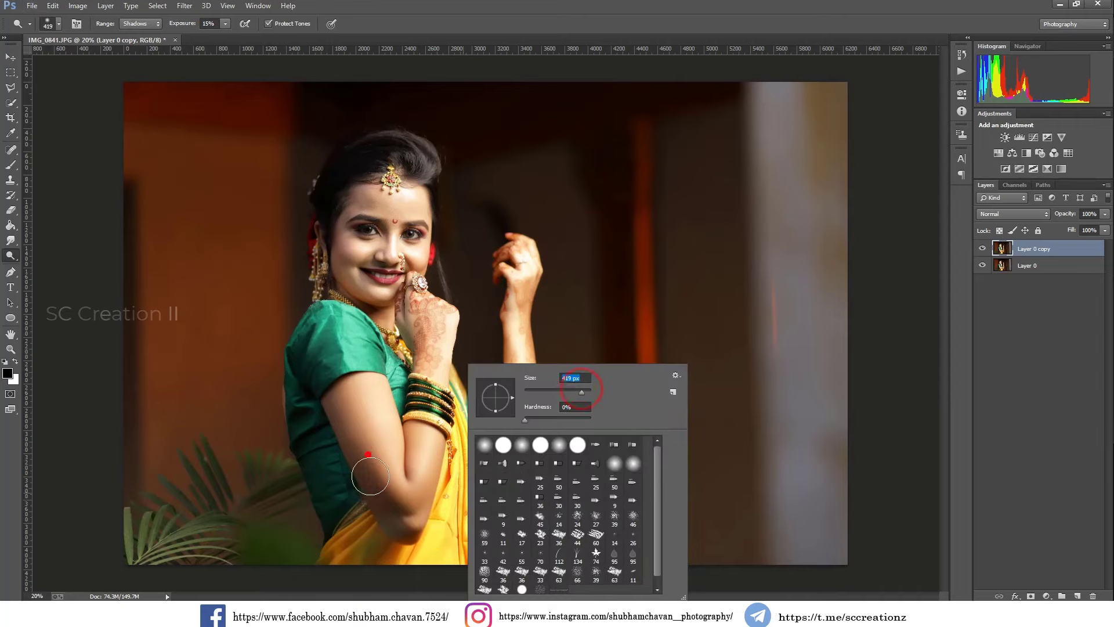
pyautogui.click(368, 455)
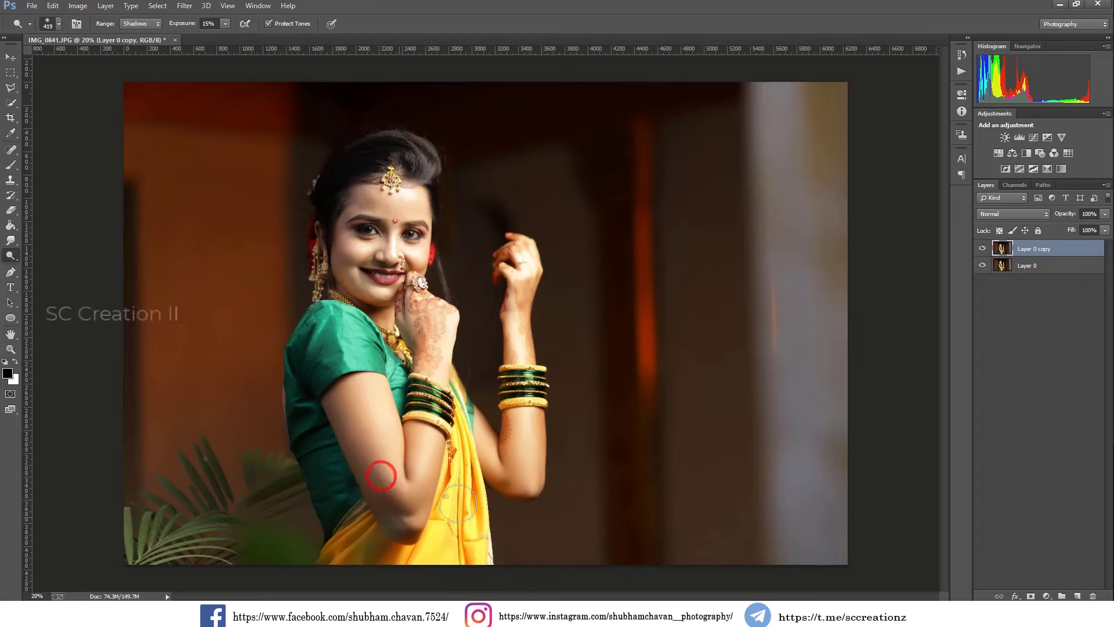
pyautogui.click(509, 485)
pyautogui.click(983, 249)
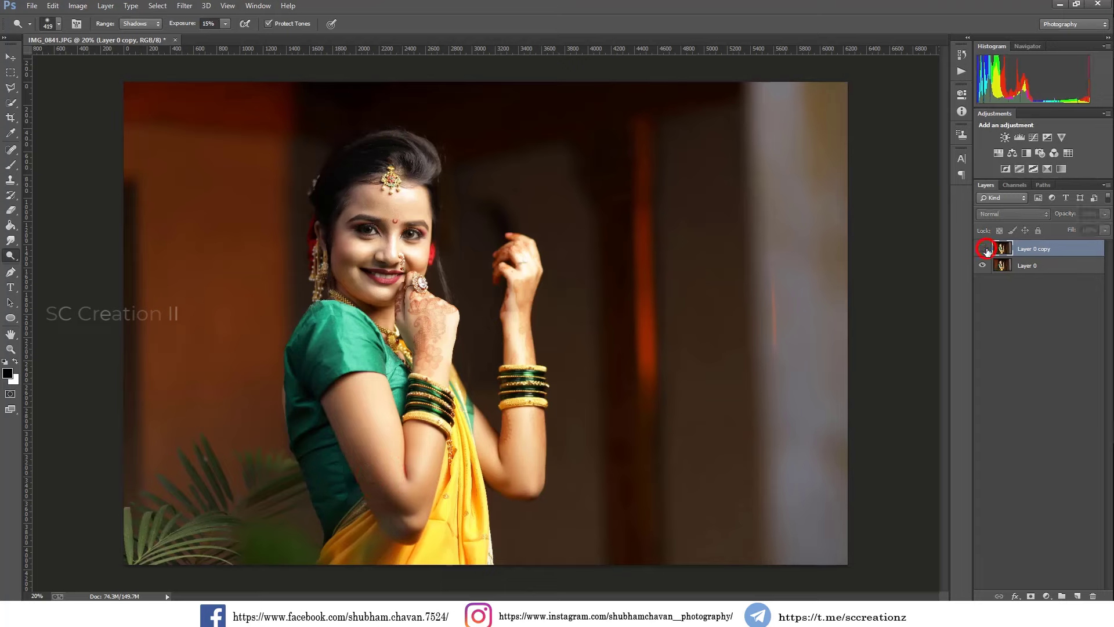
pyautogui.click(983, 249)
# Duplicate the retouched layer under the name "color grading".
pyautogui.rightClick(1058, 253)
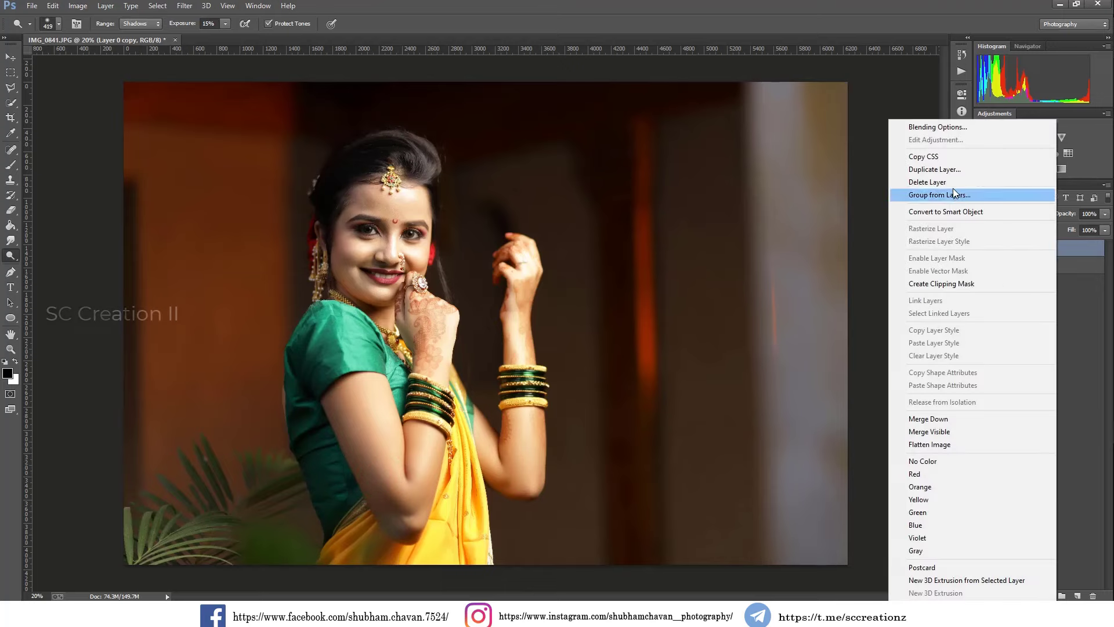
pyautogui.click(940, 171)
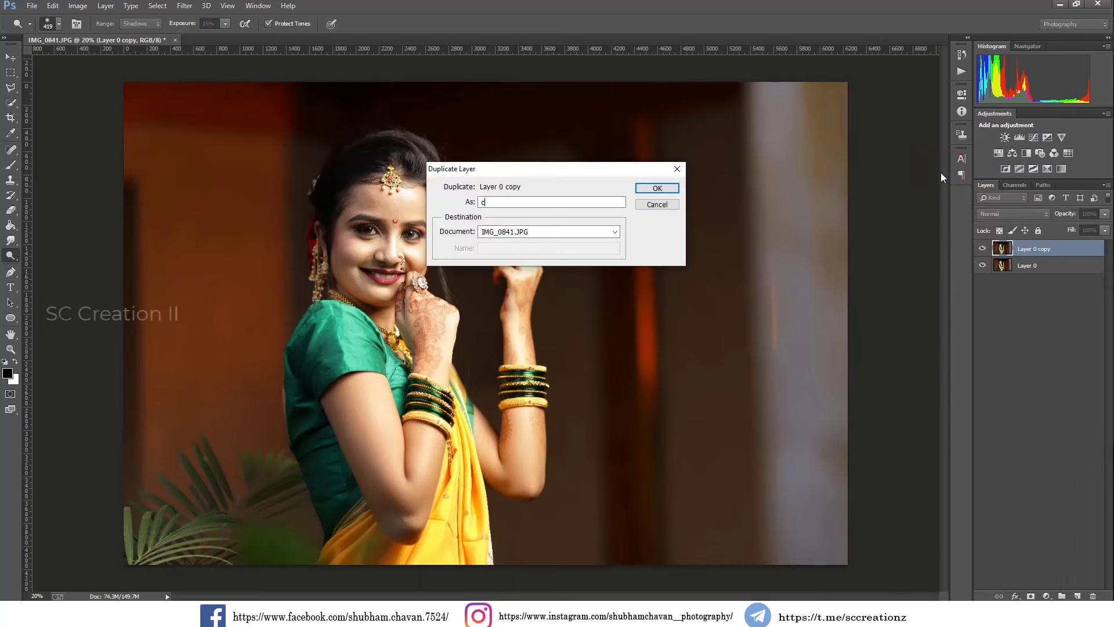
pyautogui.write('color grading')
pyautogui.press('Return')
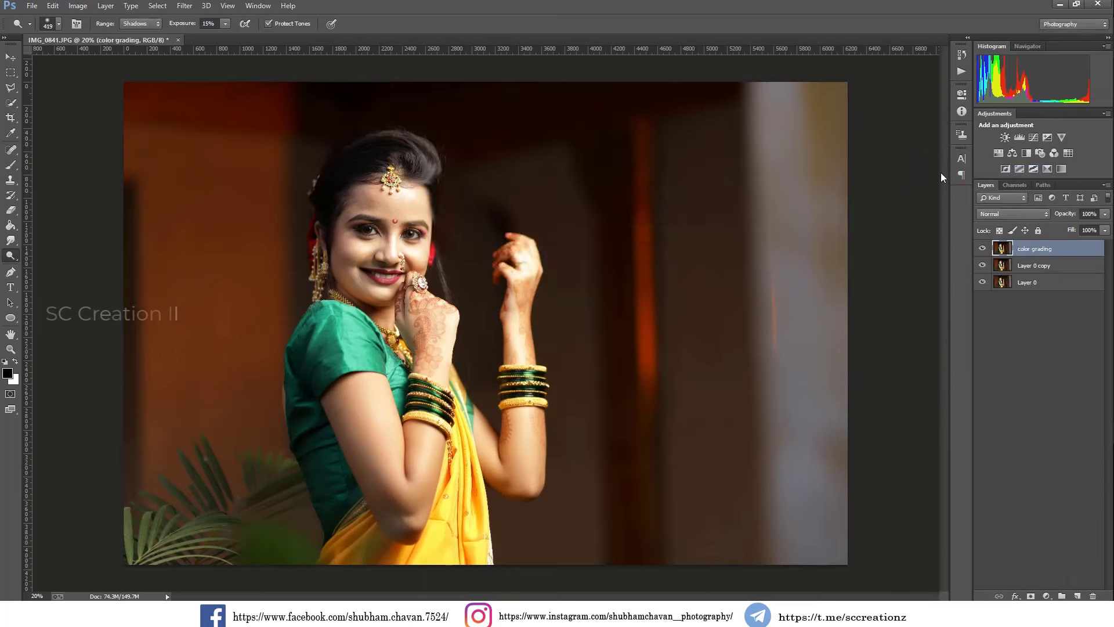
pyautogui.click(9, 57)
pyautogui.click(184, 6)
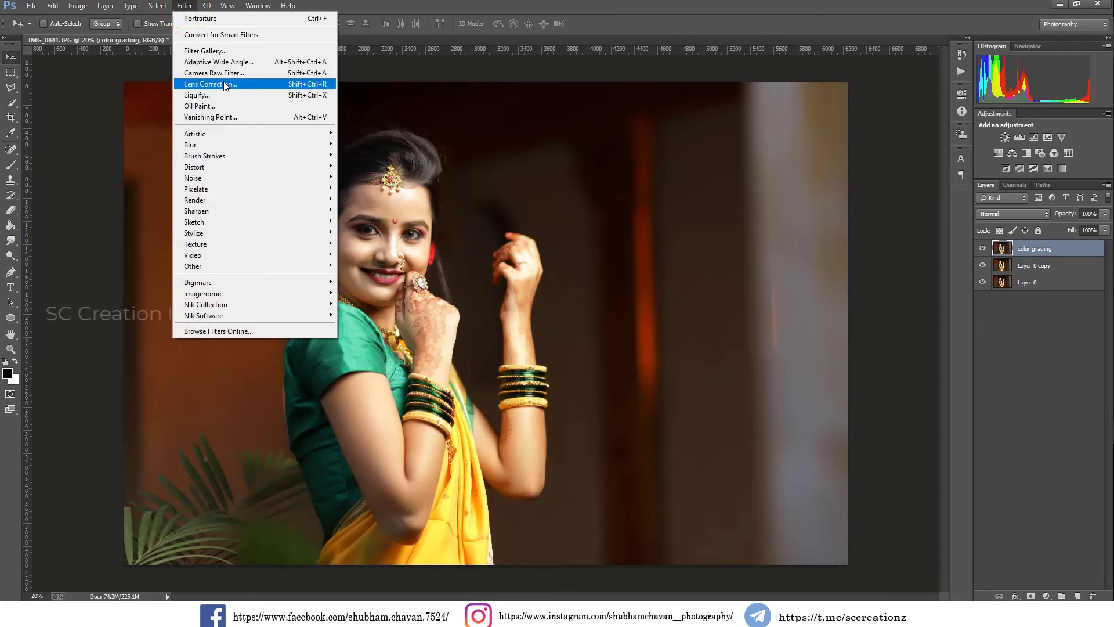
pyautogui.click(260, 74)
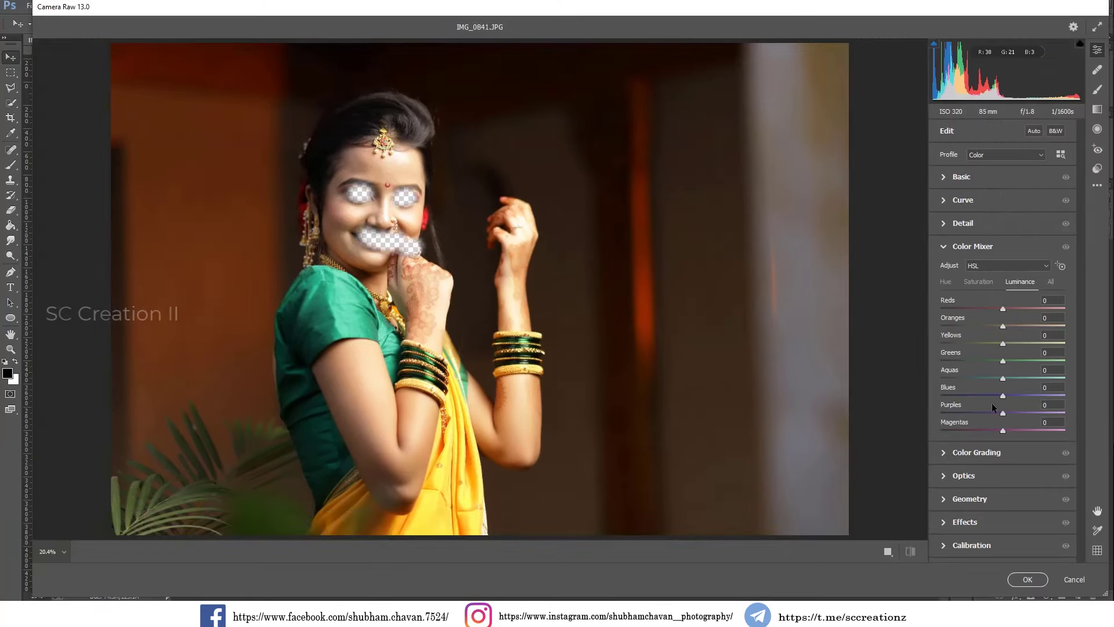
pyautogui.click(1074, 578)
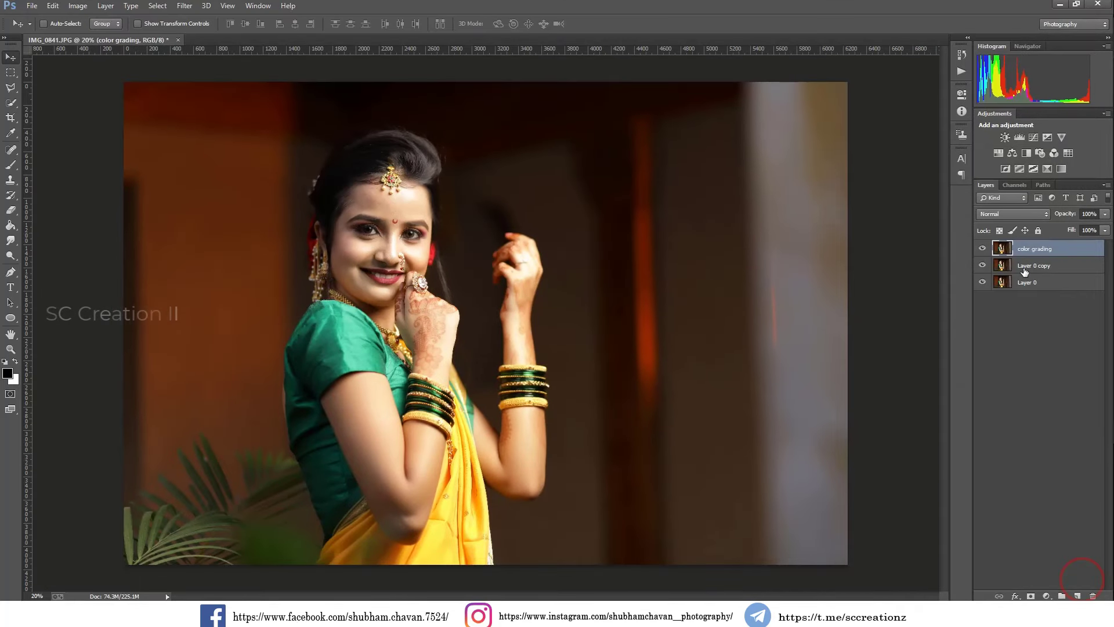
# Flatten the image and duplicate the Background layer under the name "color grading".
pyautogui.rightClick(1077, 253)
pyautogui.click(985, 438)
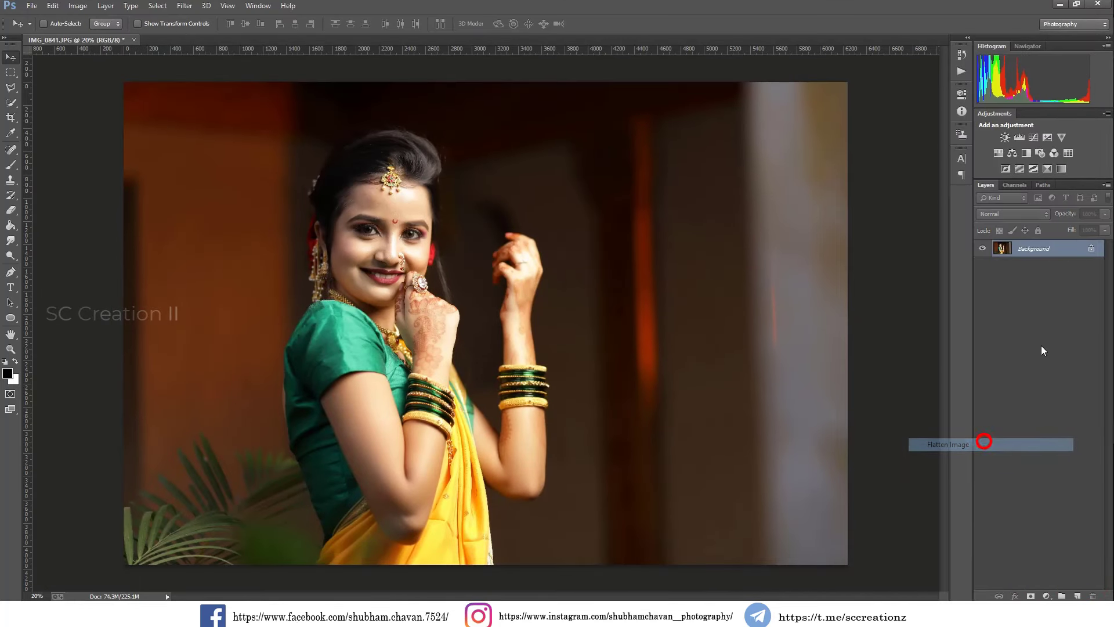
pyautogui.rightClick(1027, 249)
pyautogui.click(1000, 277)
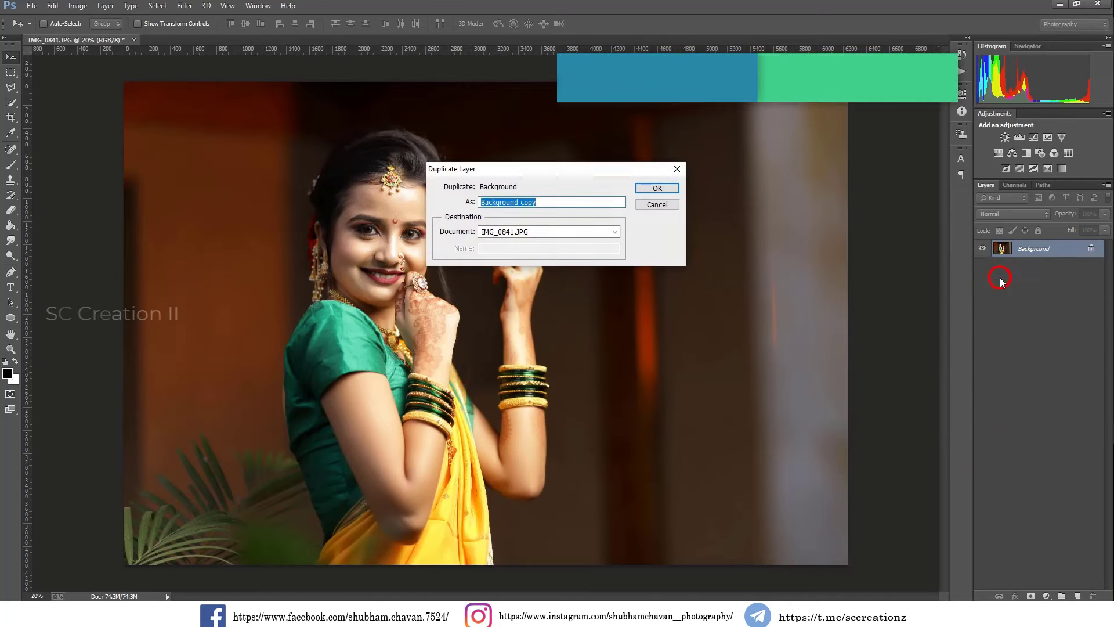
pyautogui.write('color grading')
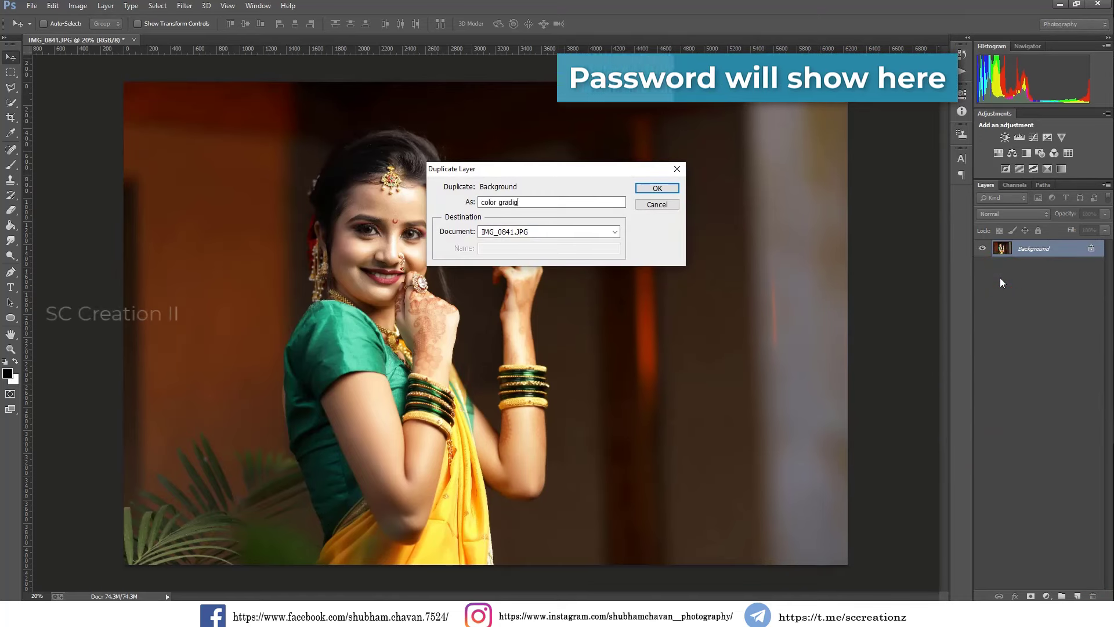
pyautogui.press('Return')
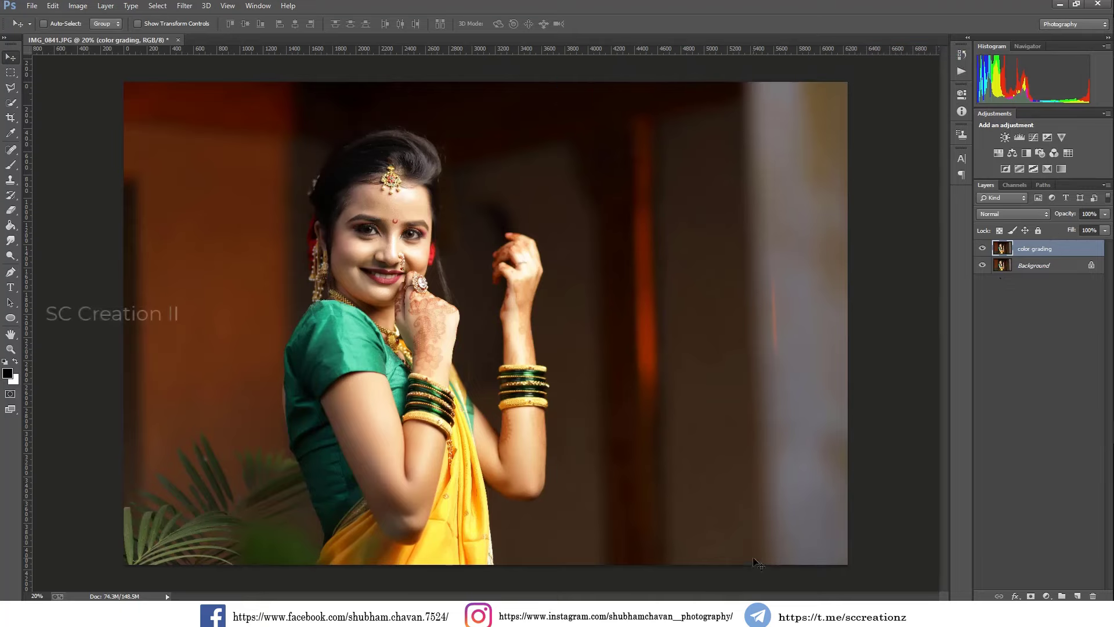
# Start the Camera Raw Filter on the color grading layer and set the basic Tint to -9.
pyautogui.click(185, 6)
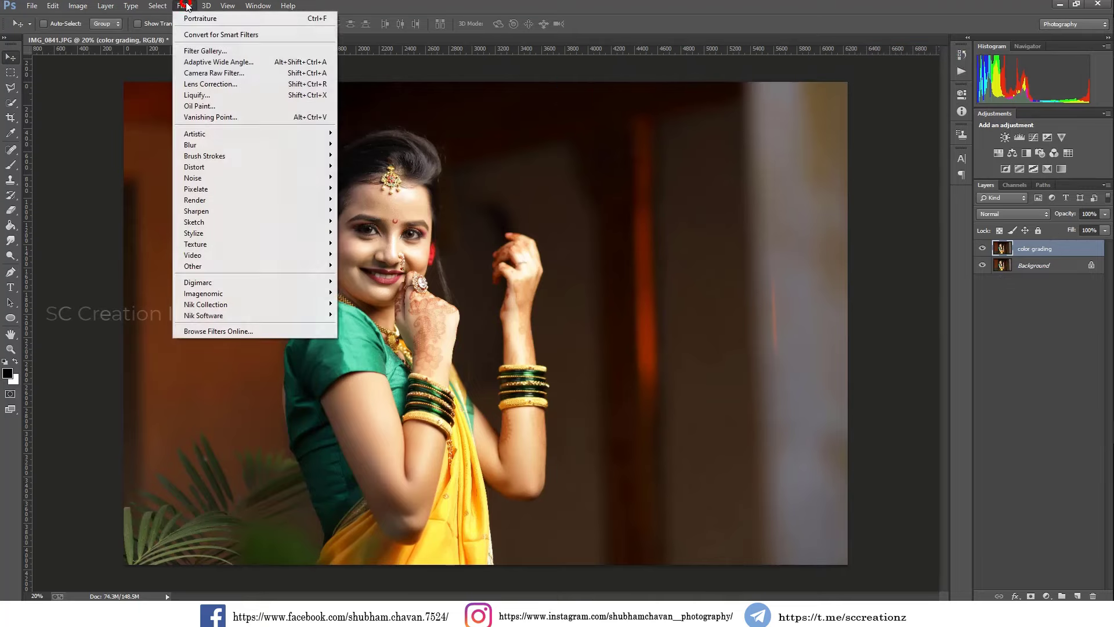
pyautogui.click(213, 74)
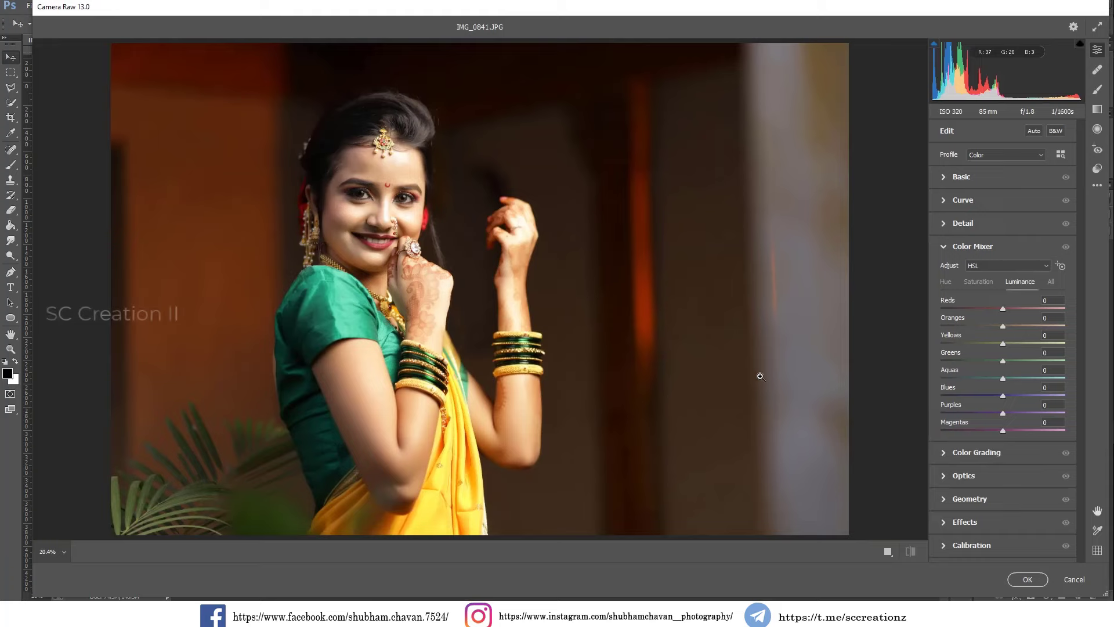
pyautogui.click(950, 179)
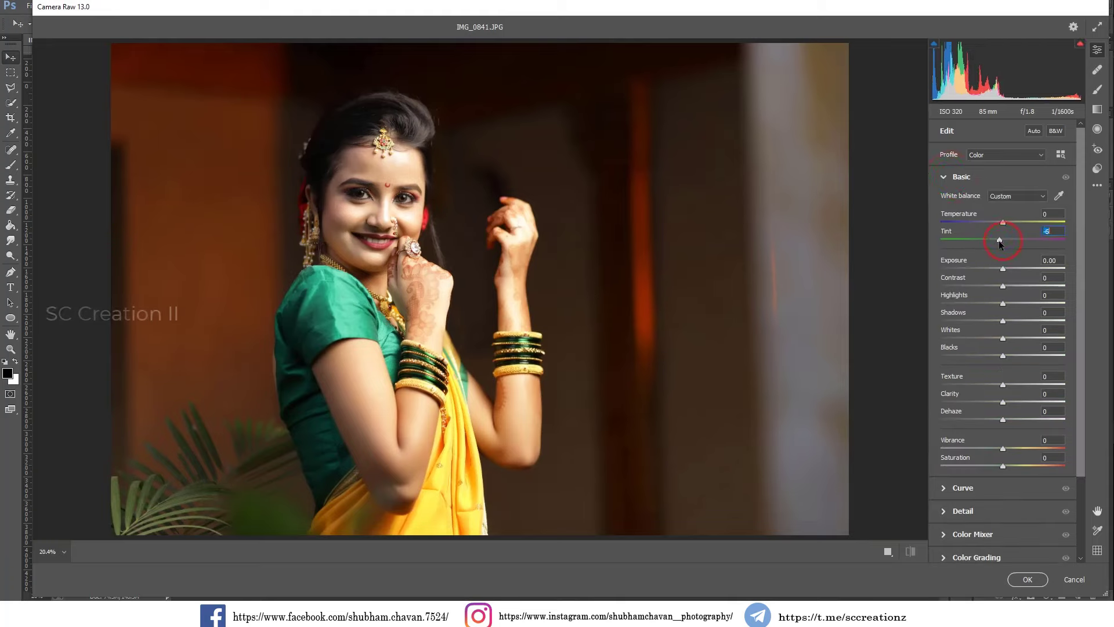
pyautogui.moveTo(998, 241); pyautogui.dragTo(997, 241)
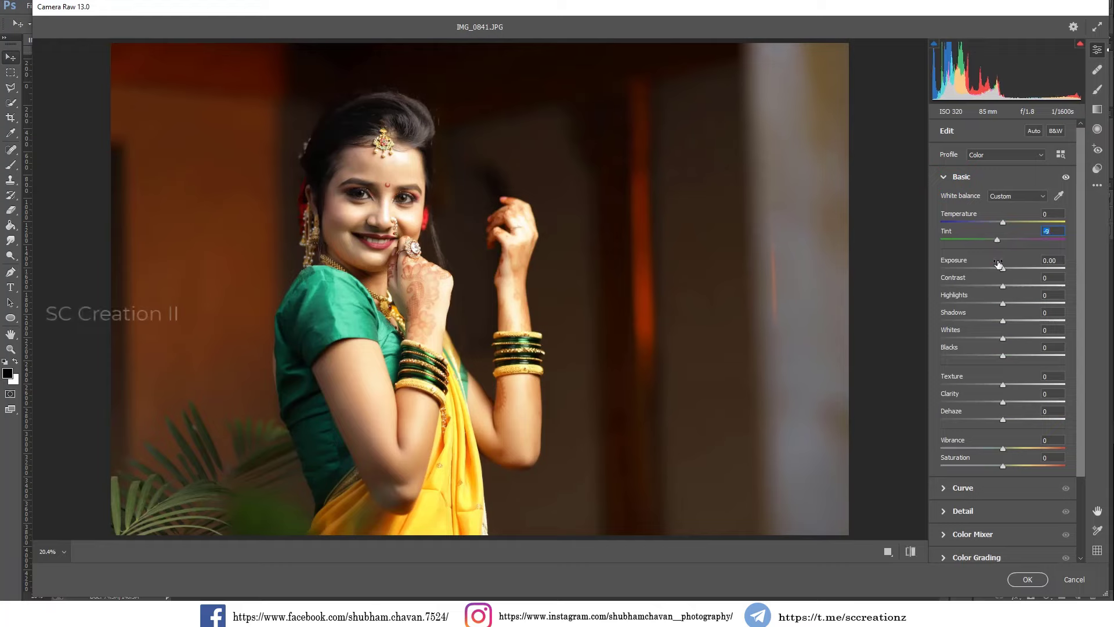
# Set the basic tones to Contrast -11, Highlights -33, Shadows +56, Whites -3 and Blacks -33, with Clarity +21.
pyautogui.moveTo(1001, 285); pyautogui.dragTo(998, 287)
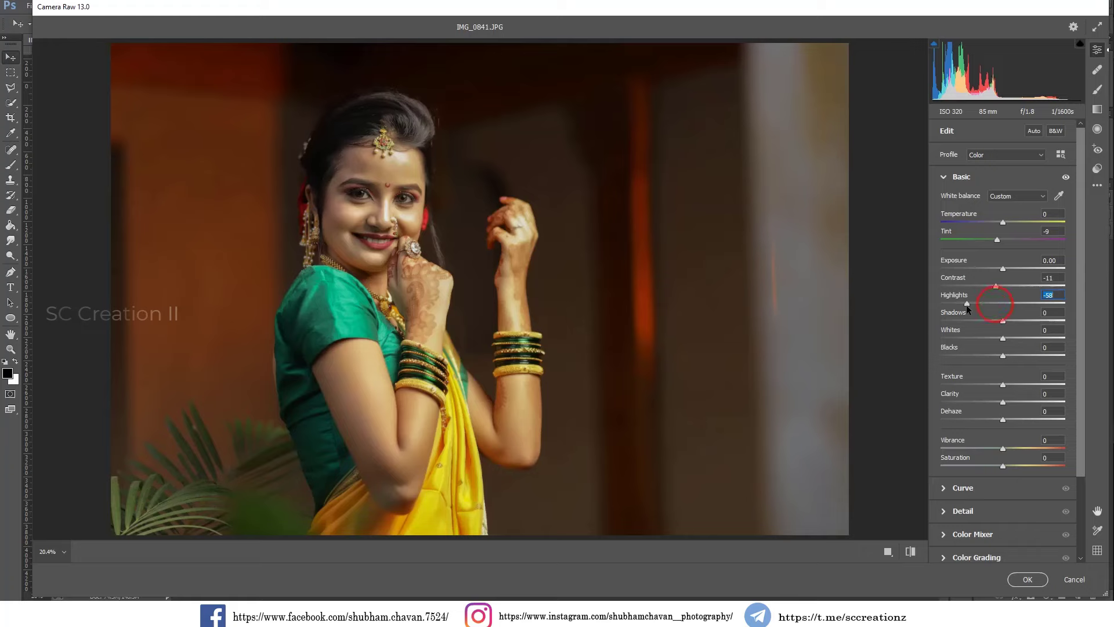
pyautogui.moveTo(966, 304); pyautogui.dragTo(979, 308)
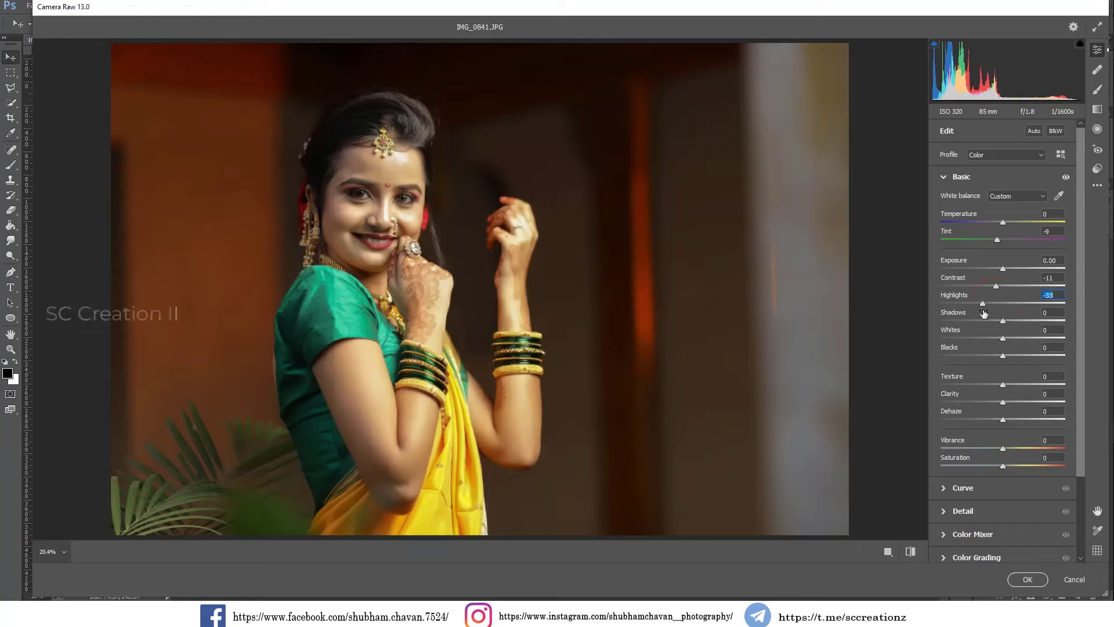
pyautogui.moveTo(1020, 323); pyautogui.dragTo(976, 357)
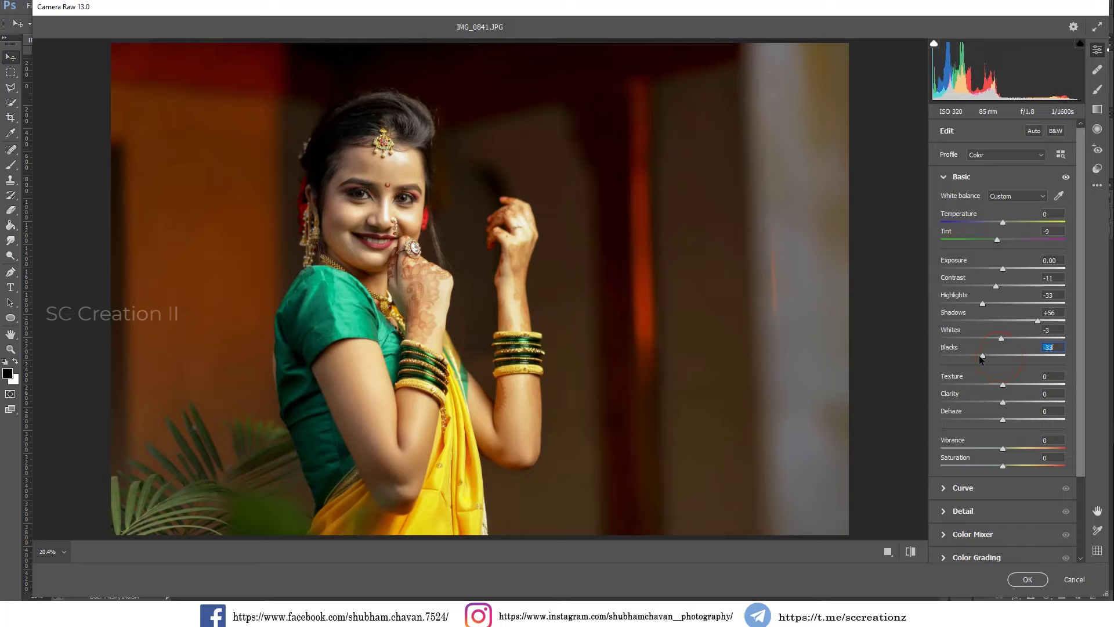
pyautogui.moveTo(1008, 402); pyautogui.dragTo(1015, 404)
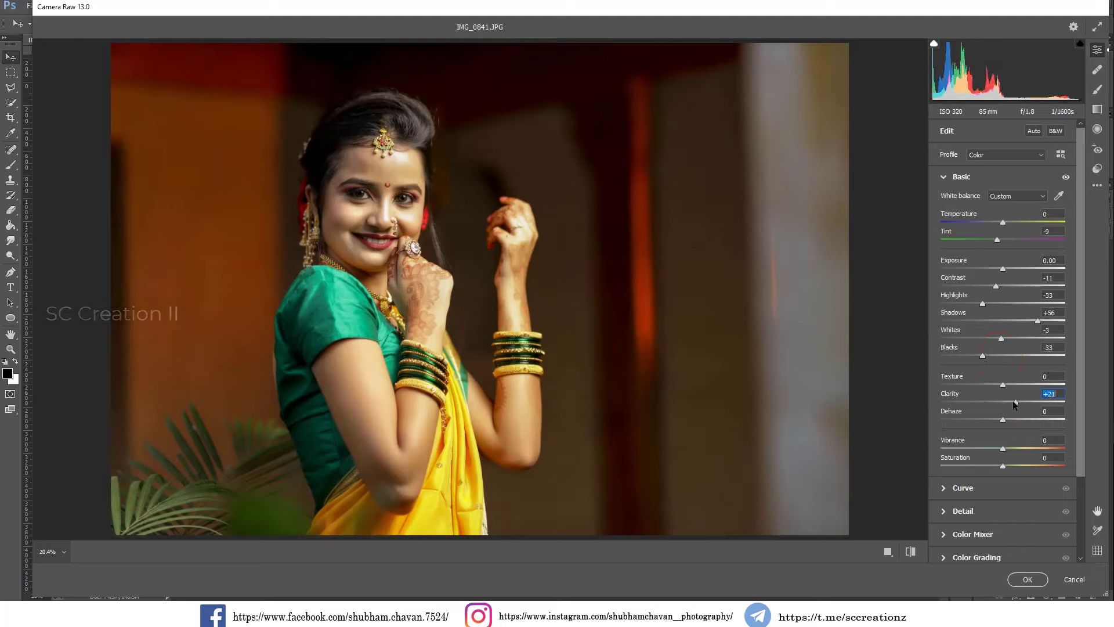
# Shape the parametric curve with Highlights +17, Lights +4, Darks -4 and Shadows +25.
pyautogui.scroll(-1, 963, 389)
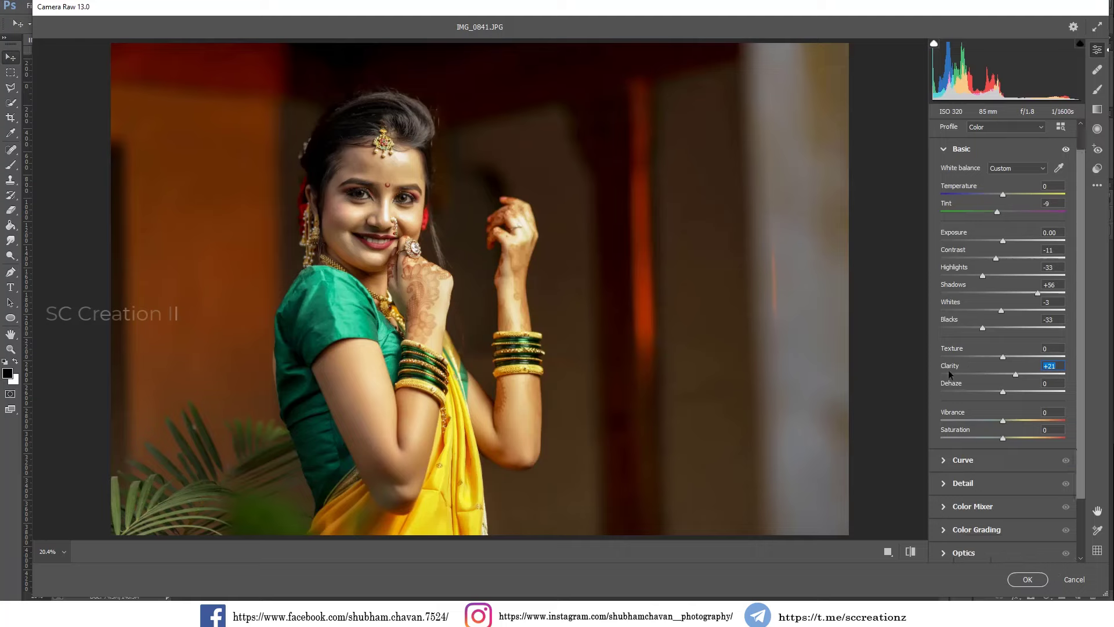
pyautogui.click(945, 149)
pyautogui.click(951, 200)
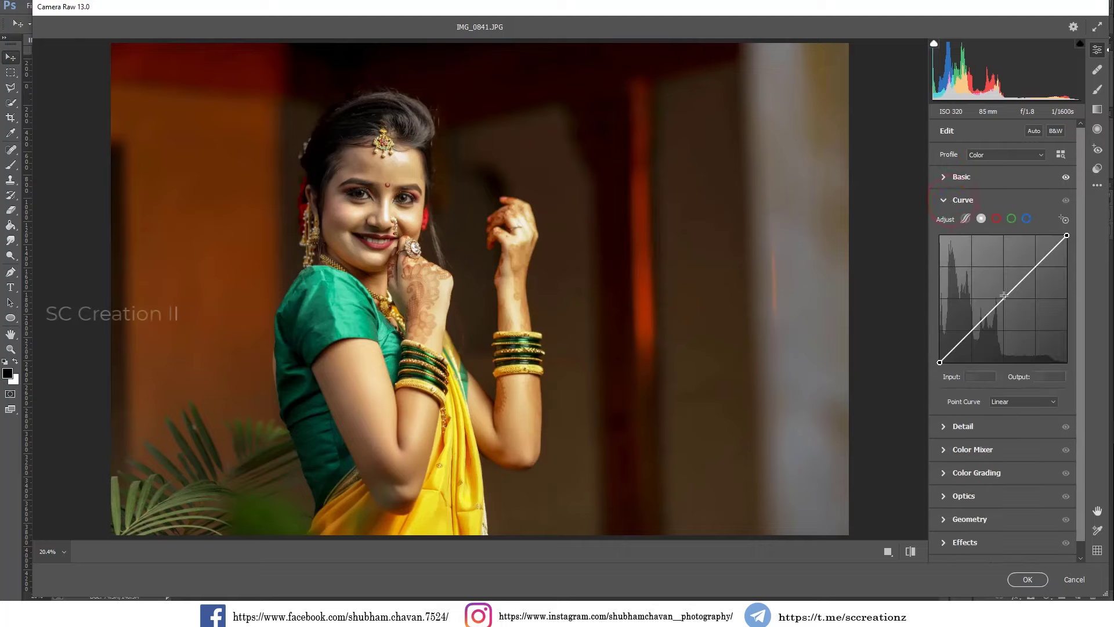
pyautogui.click(966, 219)
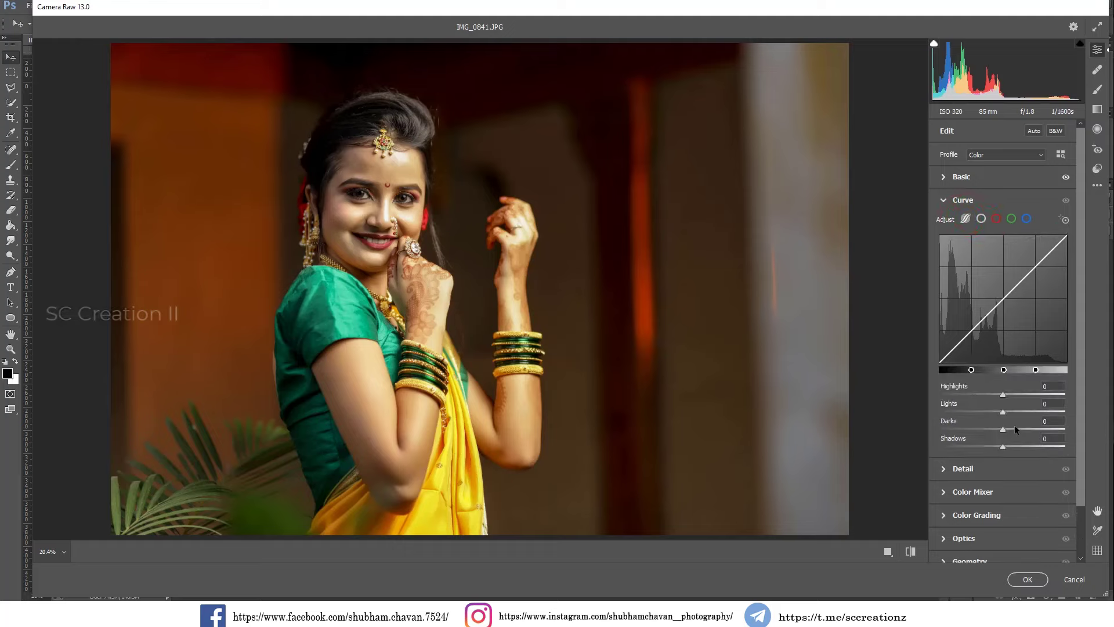
pyautogui.moveTo(1003, 395); pyautogui.dragTo(1019, 448)
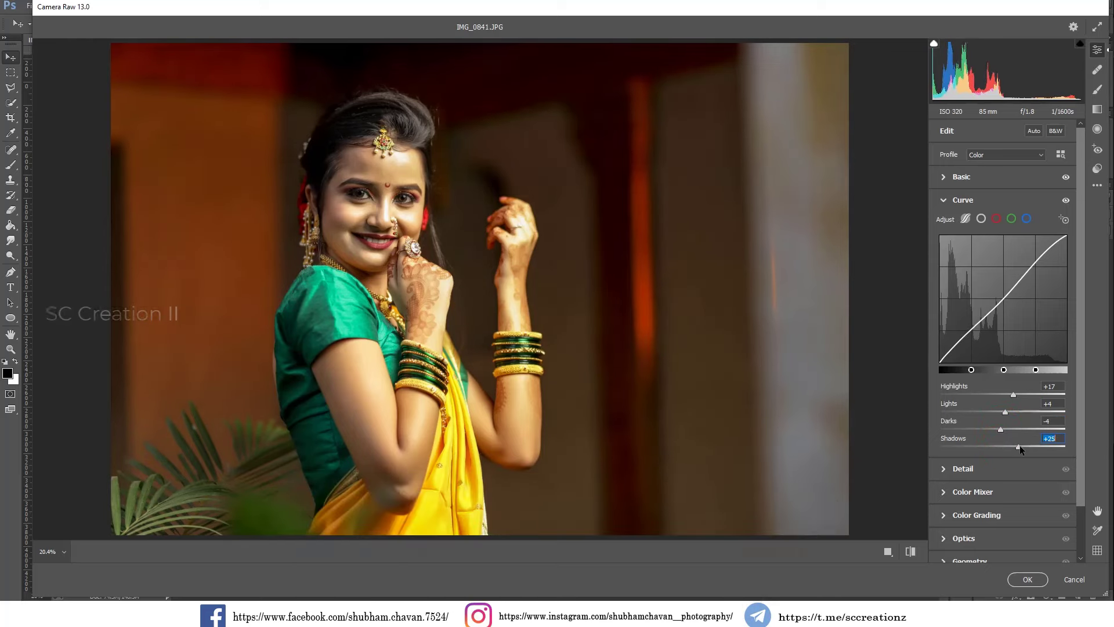
# Raise the blue channel curve's black point to output 12 and anchor the curve's midpoint at input 129, output 129.
pyautogui.click(981, 218)
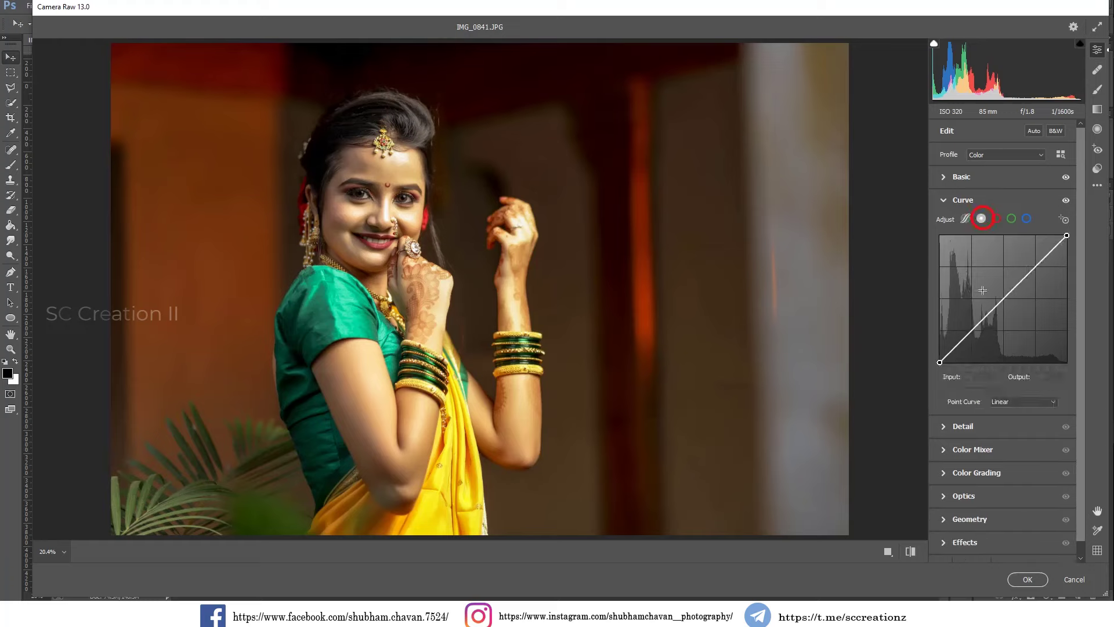
pyautogui.click(1027, 218)
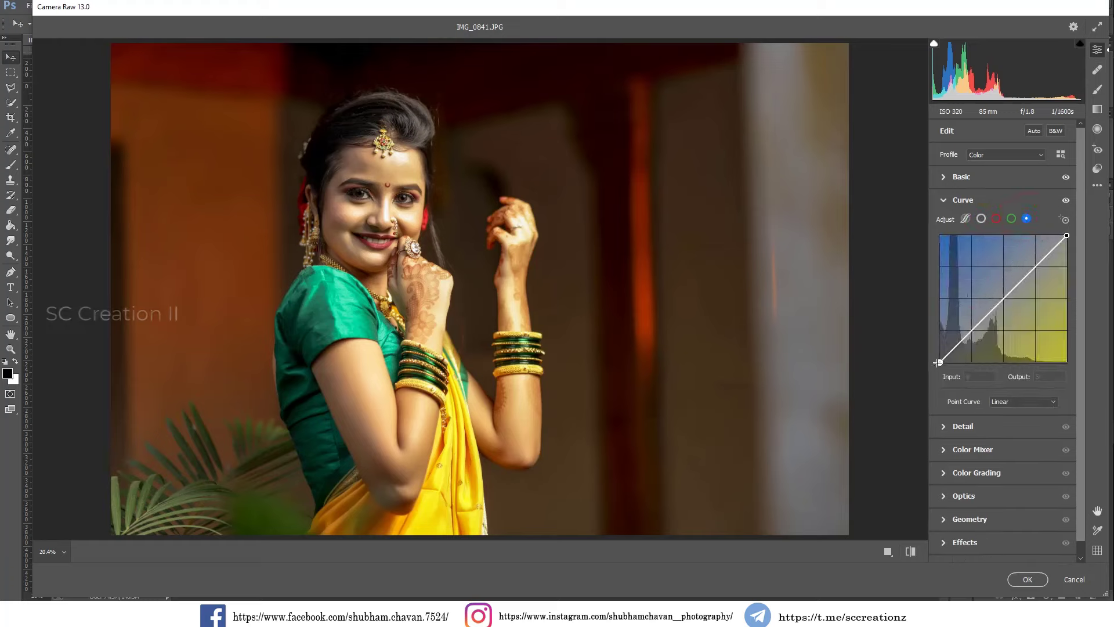
pyautogui.moveTo(938, 362); pyautogui.dragTo(940, 358)
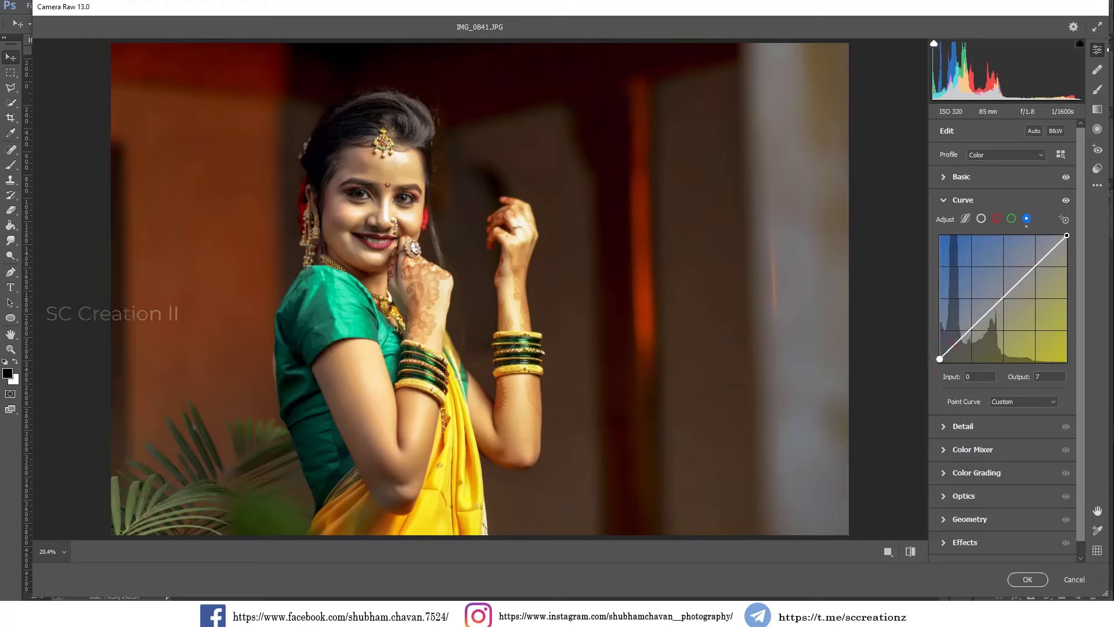
pyautogui.click(1004, 298)
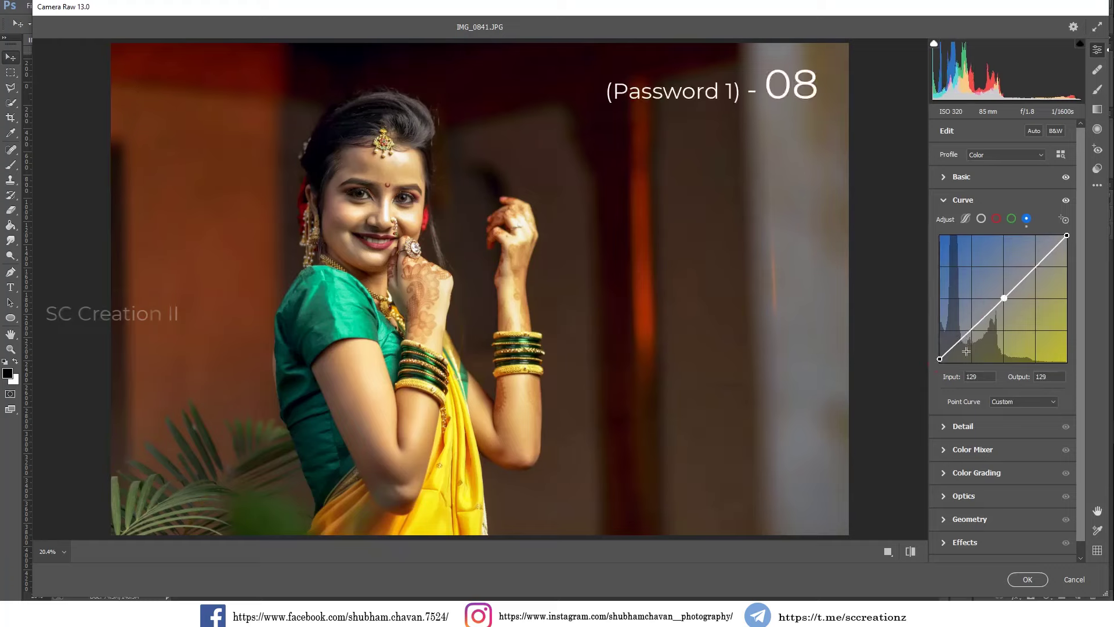
pyautogui.moveTo(939, 358); pyautogui.dragTo(939, 356)
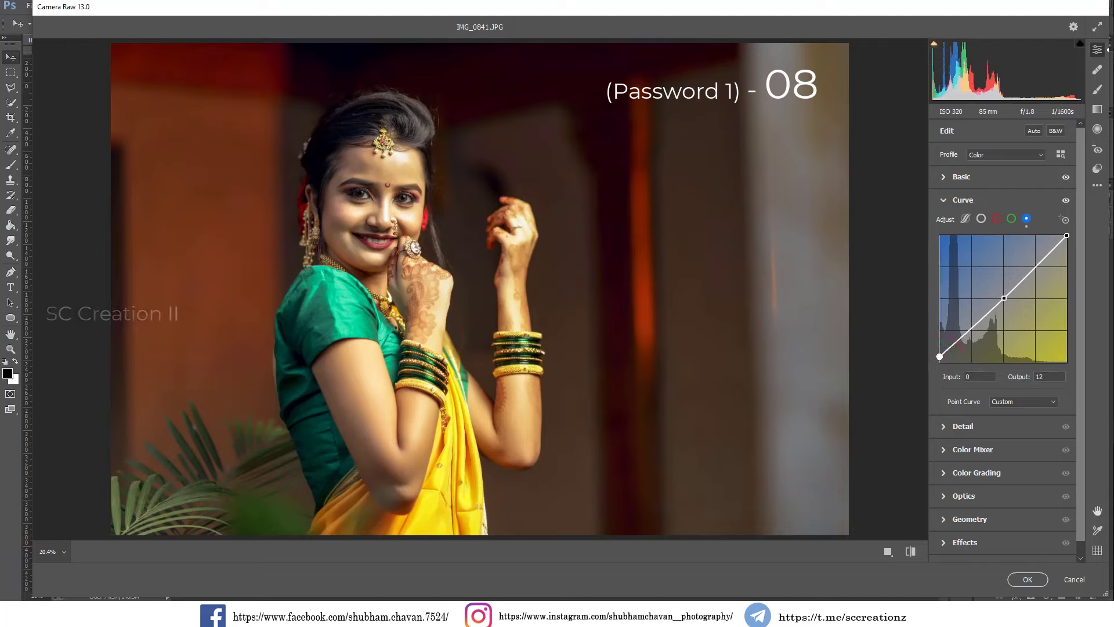
# Lift the RGB point curve's black point to output 12 and add a midpoint at input 129, output 127.
pyautogui.click(981, 219)
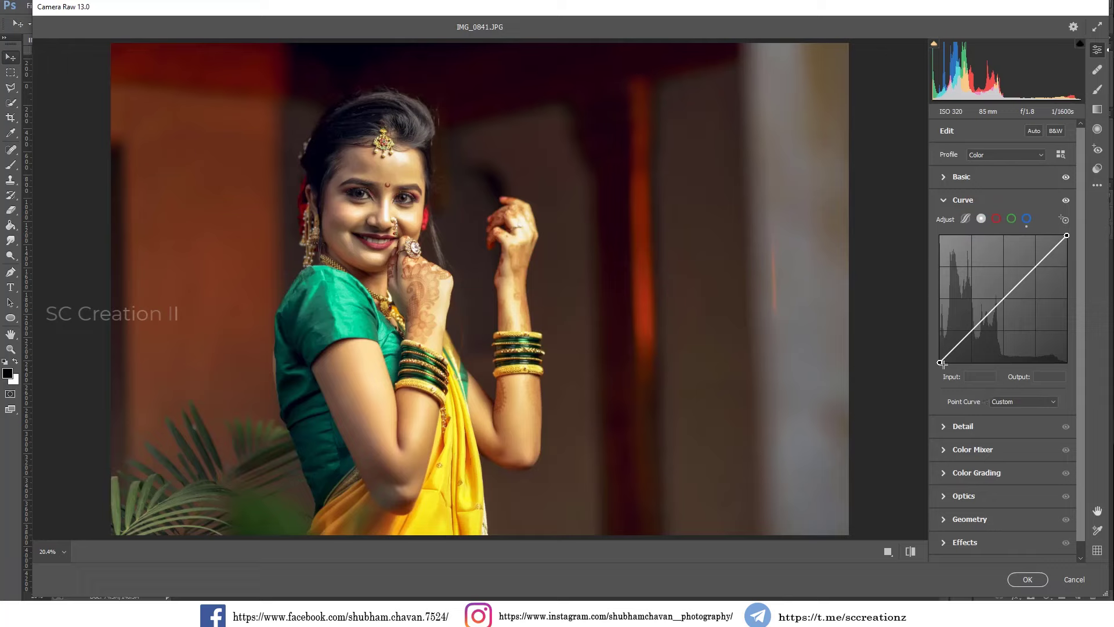
pyautogui.moveTo(940, 362); pyautogui.dragTo(939, 357)
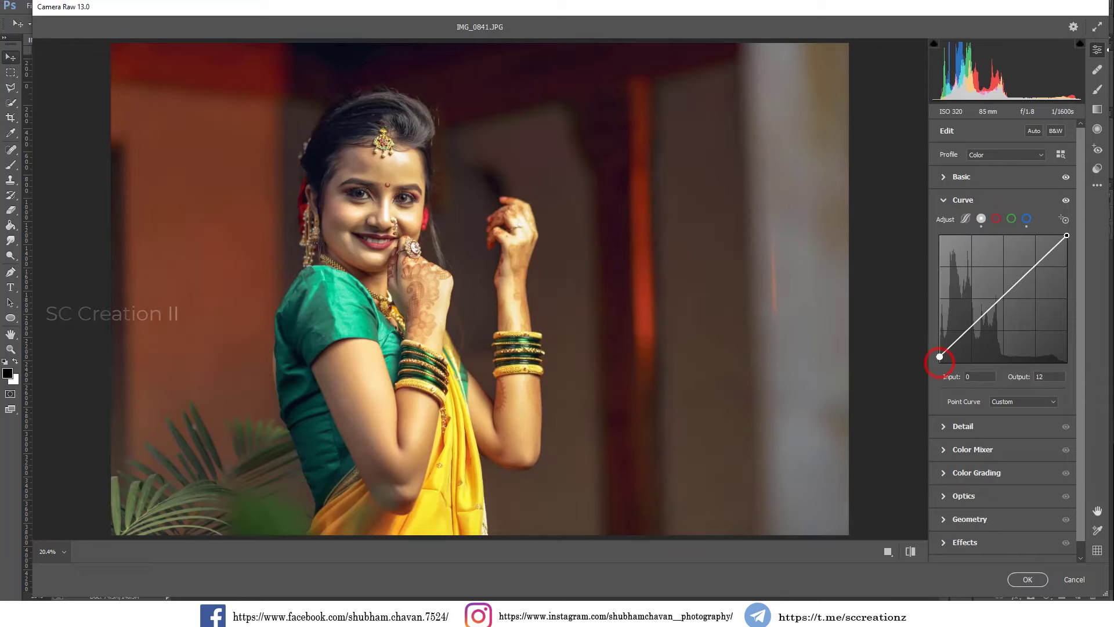
pyautogui.click(1004, 298)
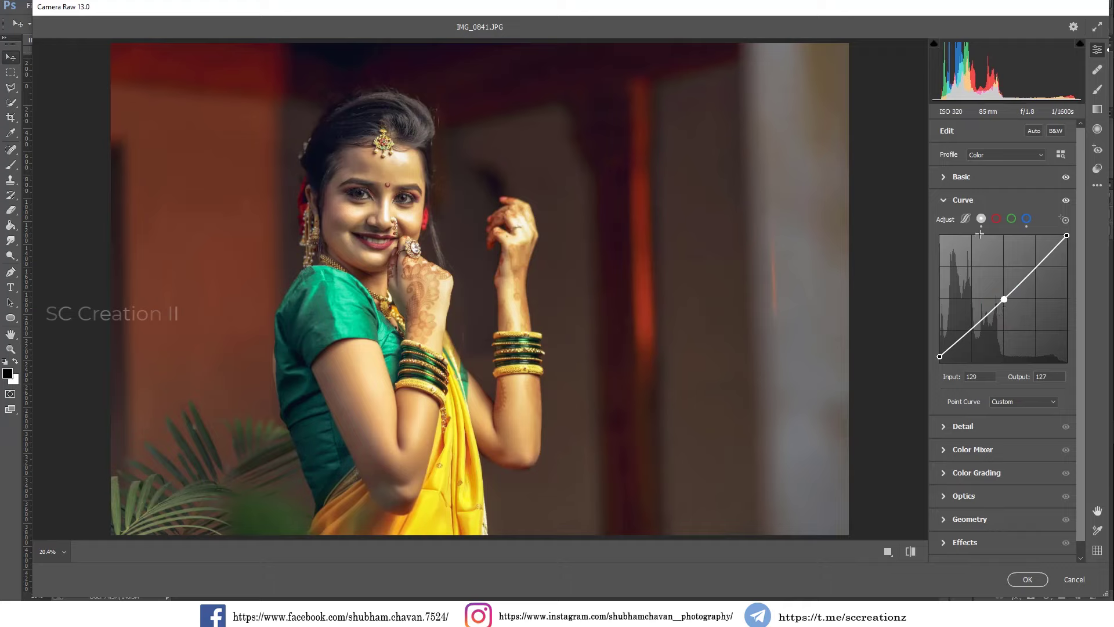
pyautogui.click(949, 202)
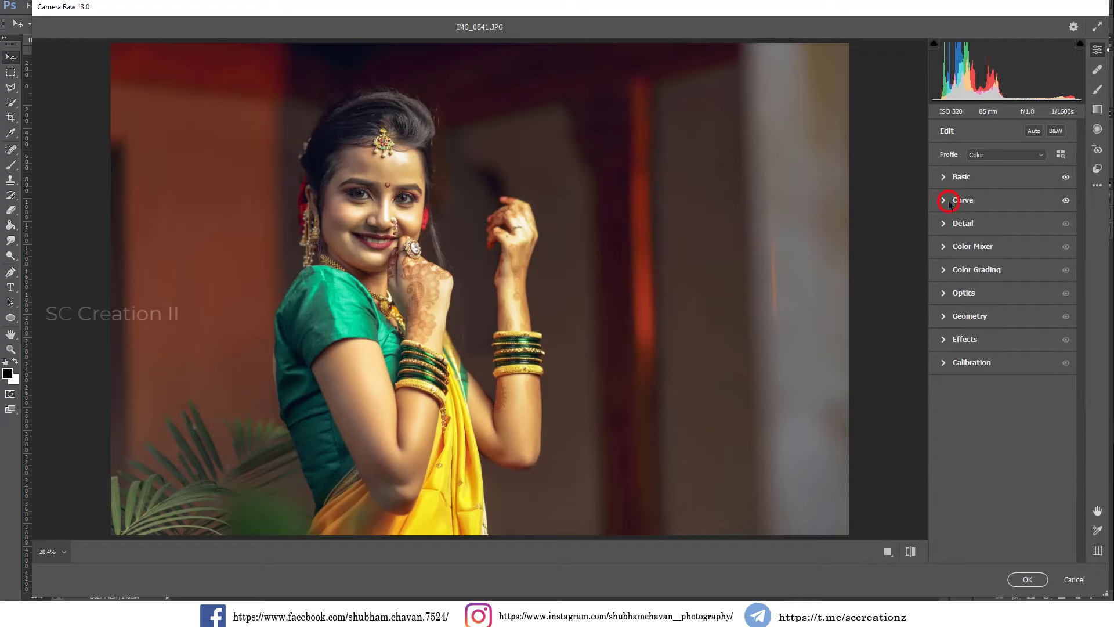
# Shift the Color Mixer hues to Yellows -32, Greens -100, Aquas +36 and Blues -1.
pyautogui.click(956, 247)
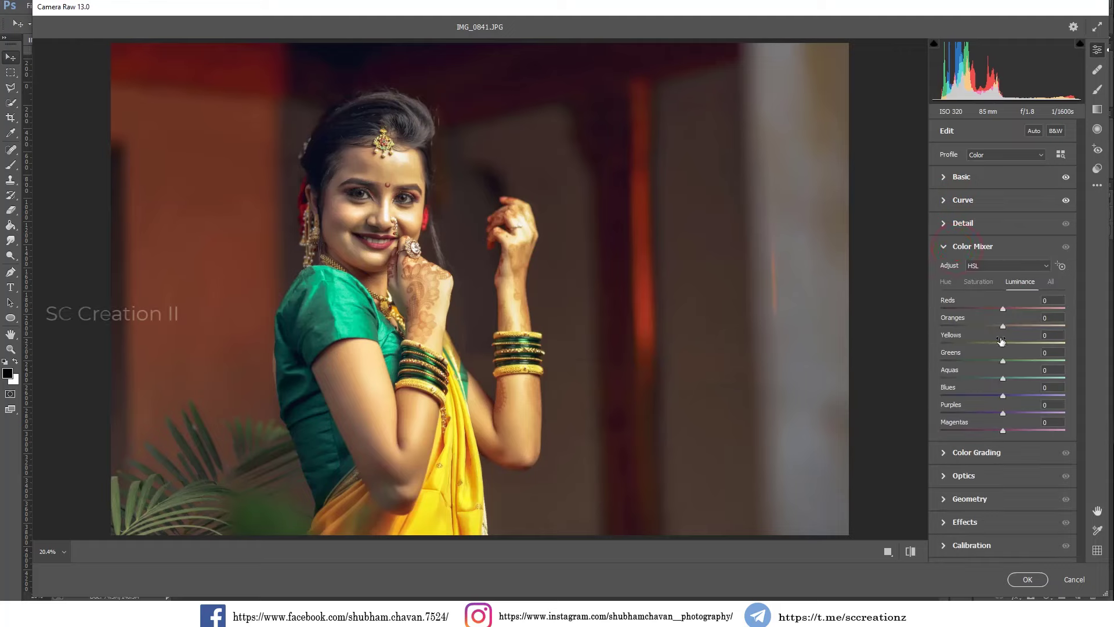
pyautogui.click(946, 282)
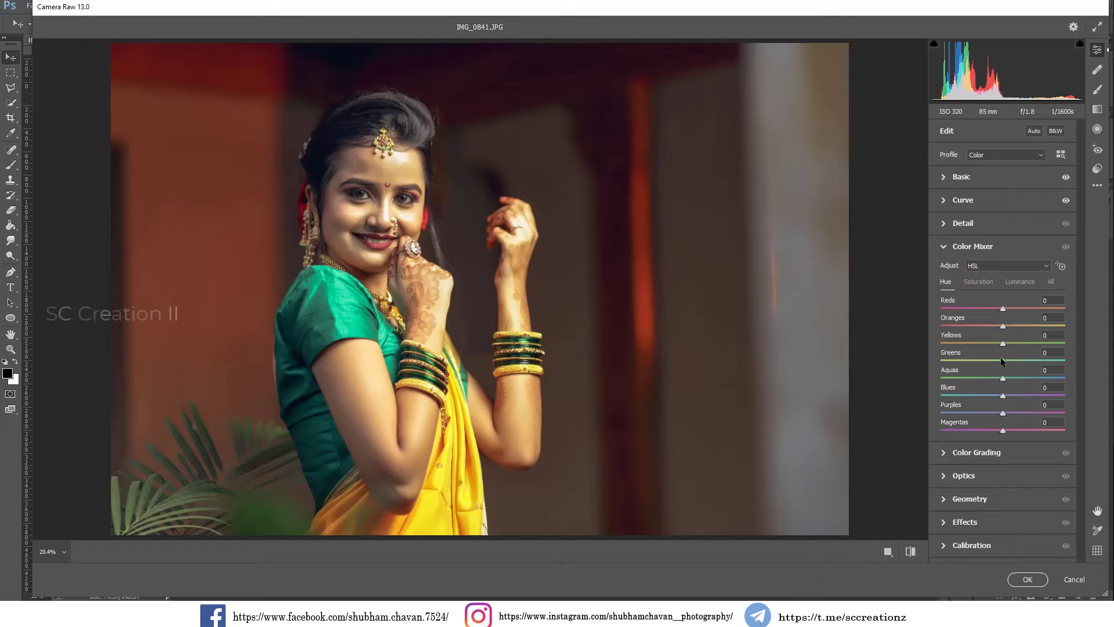
pyautogui.moveTo(1001, 361); pyautogui.dragTo(980, 342)
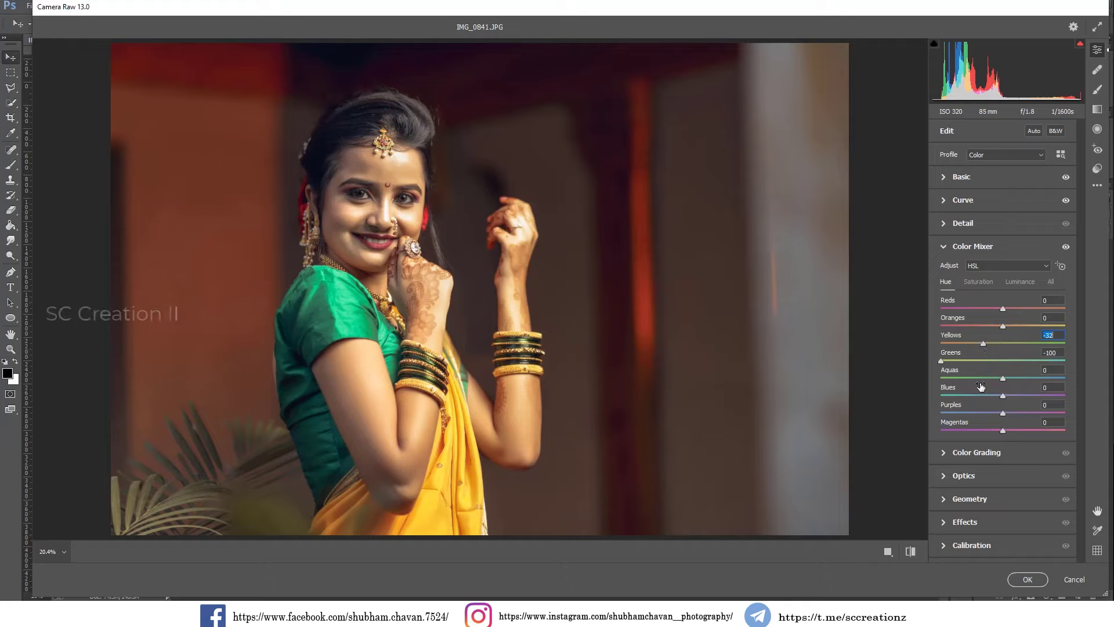
pyautogui.moveTo(1000, 396); pyautogui.dragTo(1023, 385)
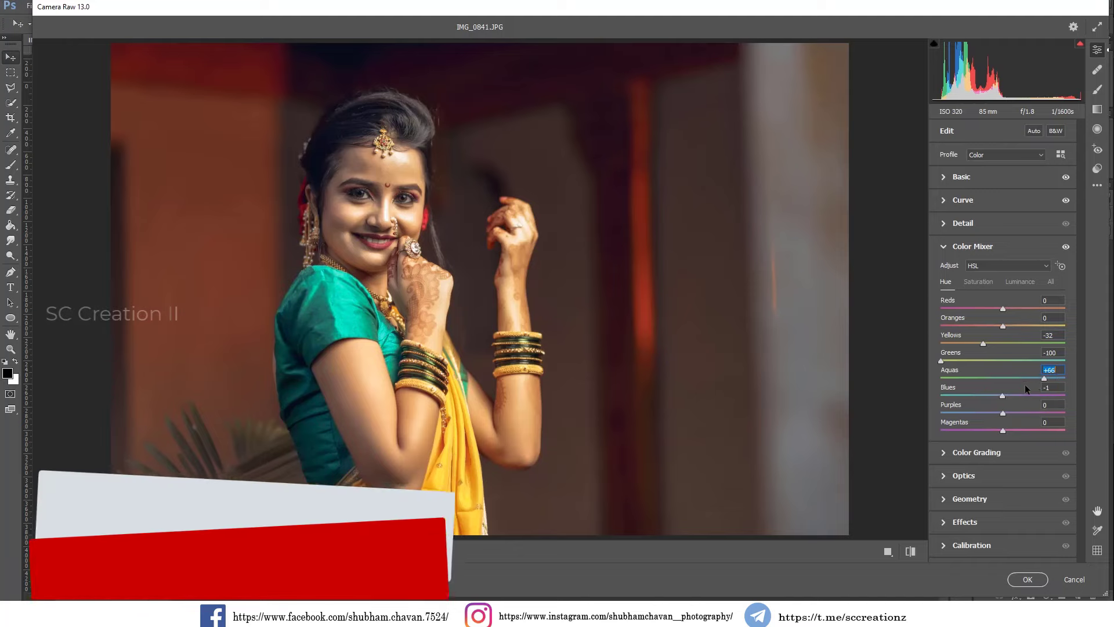
# Set the Color Mixer saturation to Reds +28, Oranges -10, Yellows +13, Greens +14, Aquas +53 and Blues -42.
pyautogui.click(986, 284)
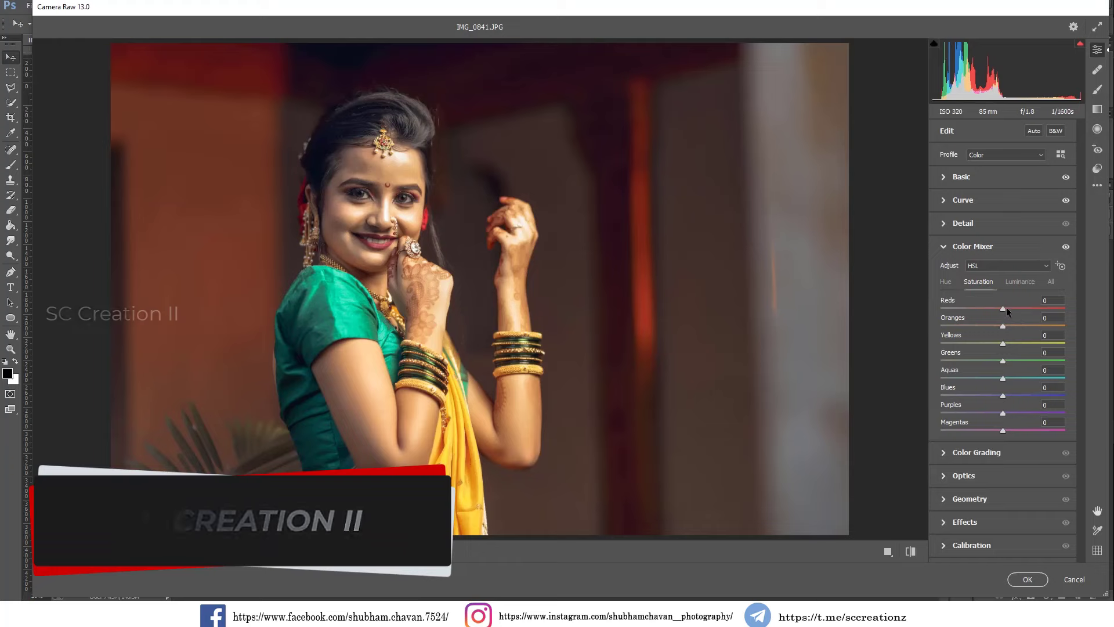
pyautogui.moveTo(1006, 308); pyautogui.dragTo(1020, 309)
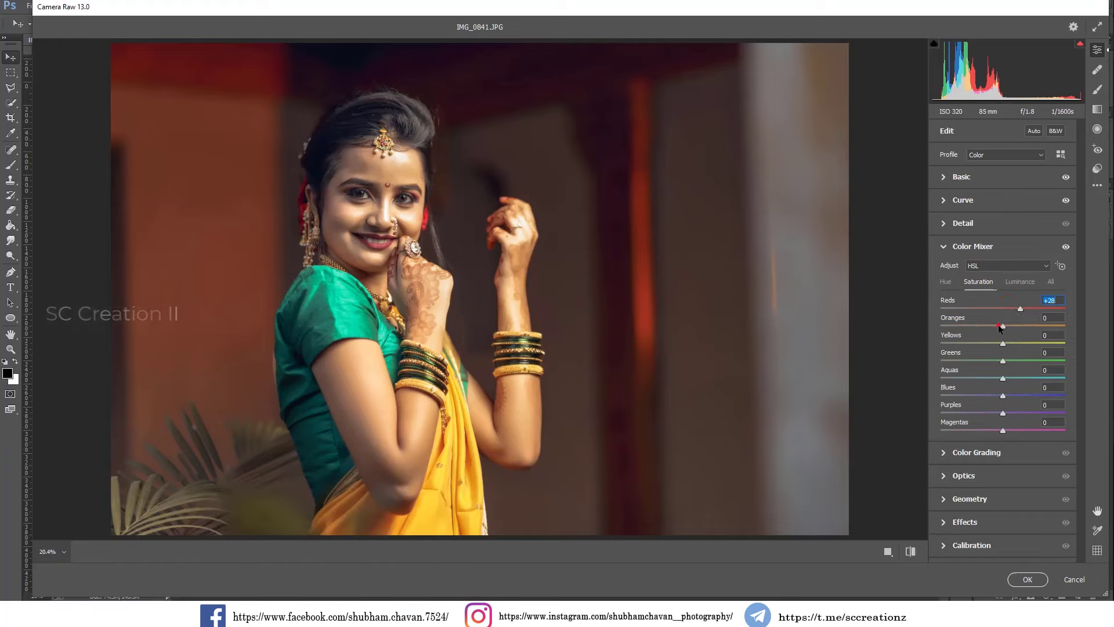
pyautogui.moveTo(999, 325); pyautogui.dragTo(987, 391)
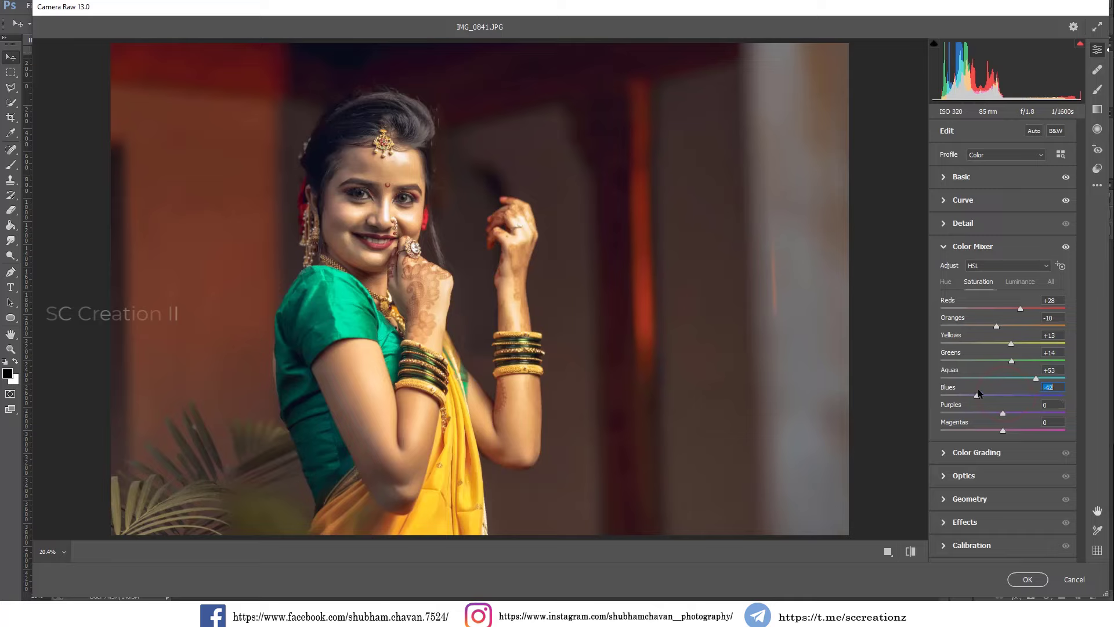
# Set the Color Mixer luminance to Reds +29, Oranges +24, Yellows -28, Greens -30, Aquas +41 and Blues -15.
pyautogui.click(1016, 282)
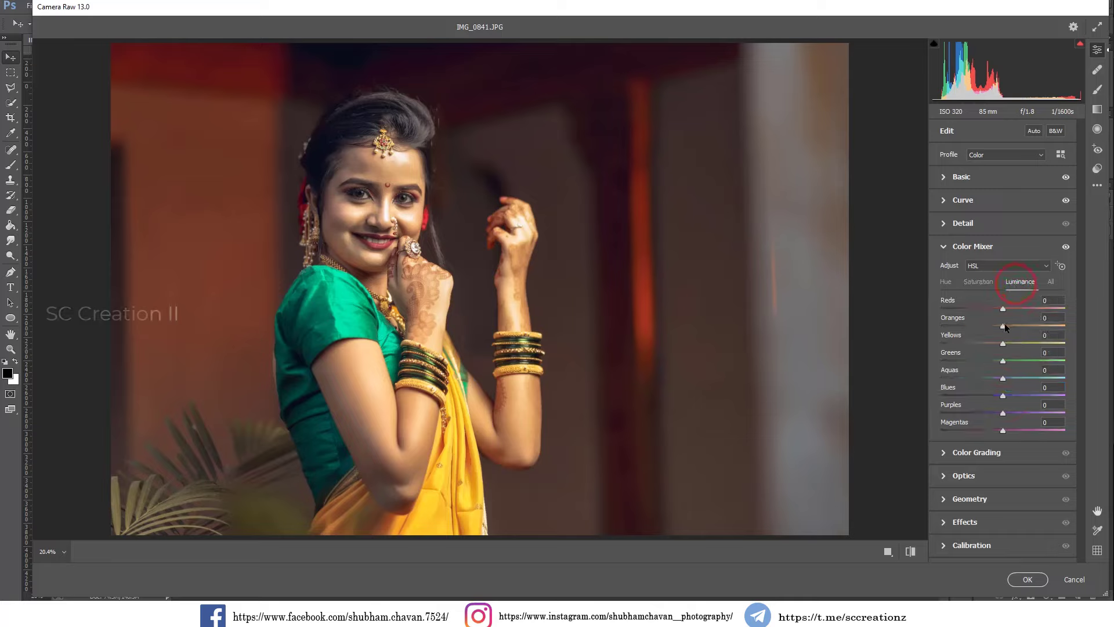
pyautogui.moveTo(1001, 308); pyautogui.dragTo(1021, 319)
pyautogui.moveTo(1003, 325)
pyautogui.mouseDown()
pyautogui.moveTo(987, 323)
pyautogui.moveTo(990, 311)
pyautogui.moveTo(1019, 311)
pyautogui.moveTo(1020, 326)
pyautogui.moveTo(999, 327)
pyautogui.moveTo(1014, 328)
pyautogui.mouseUp()
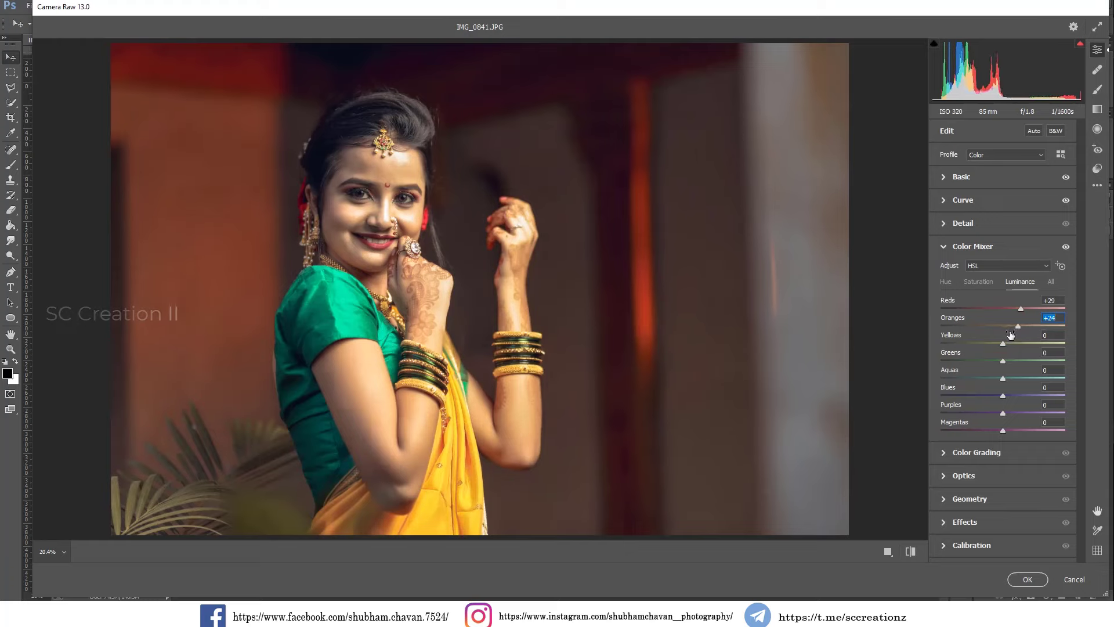
pyautogui.click(985, 343)
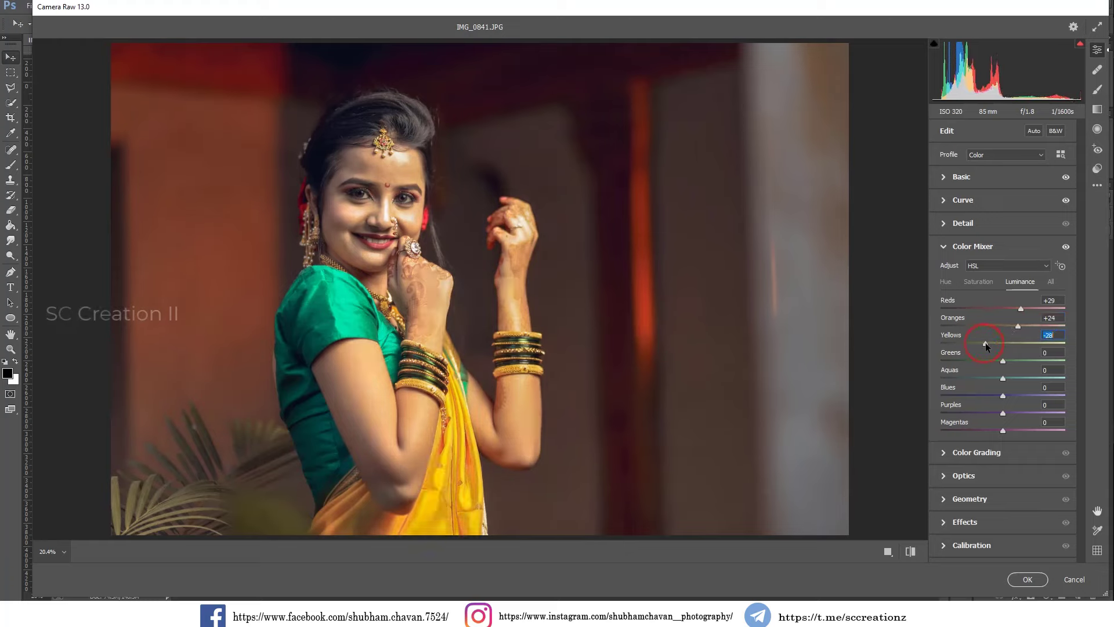
pyautogui.click(985, 360)
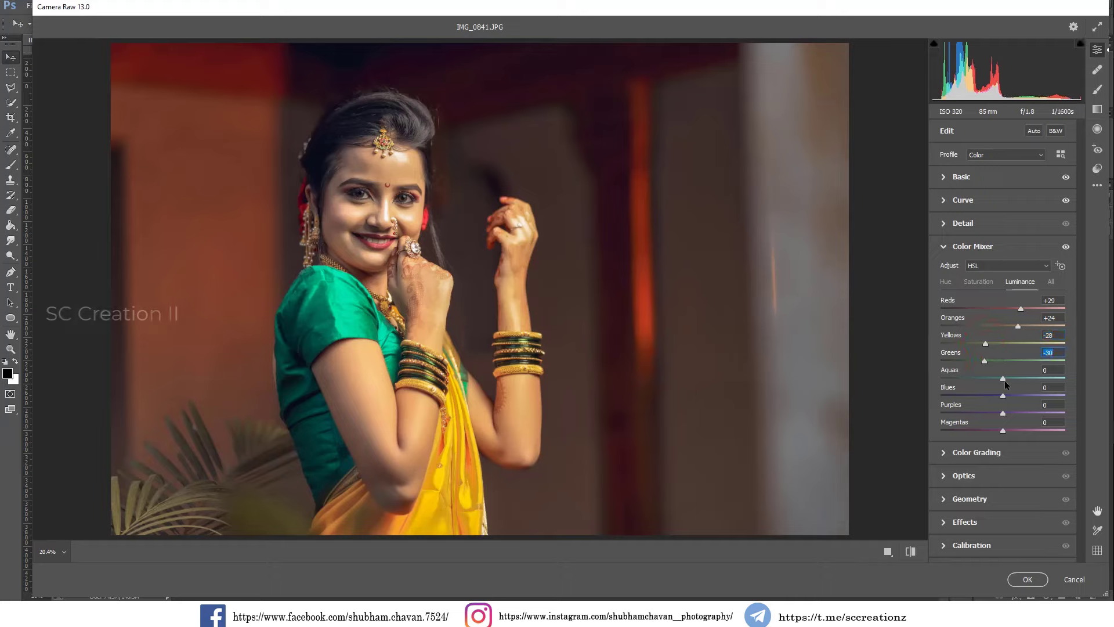
pyautogui.moveTo(980, 397); pyautogui.dragTo(989, 397)
pyautogui.moveTo(1009, 377); pyautogui.dragTo(1030, 377)
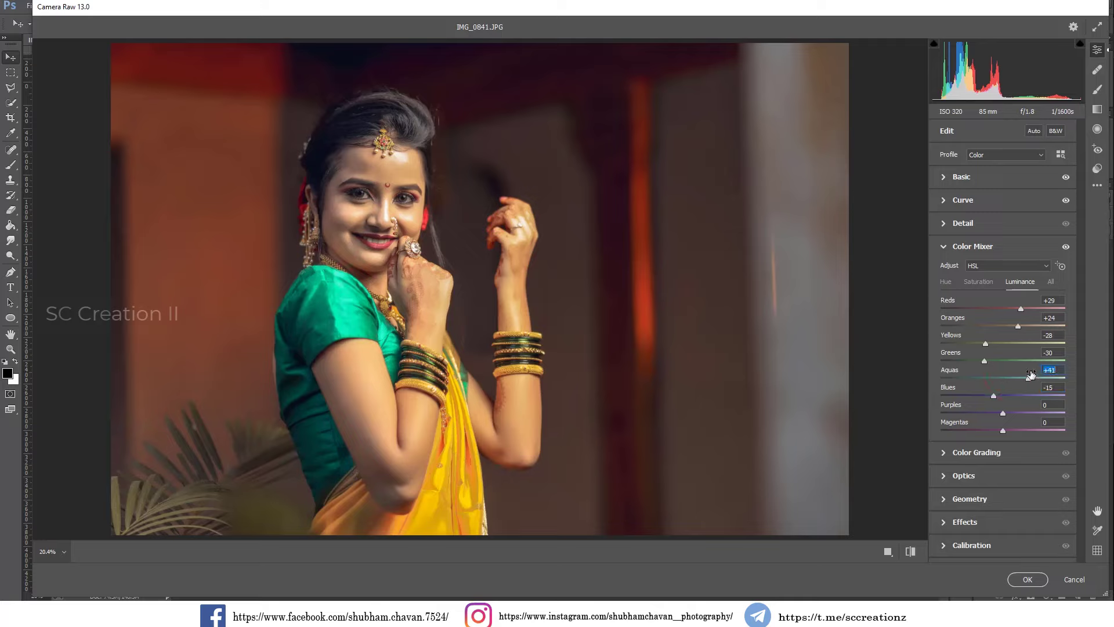
pyautogui.click(979, 280)
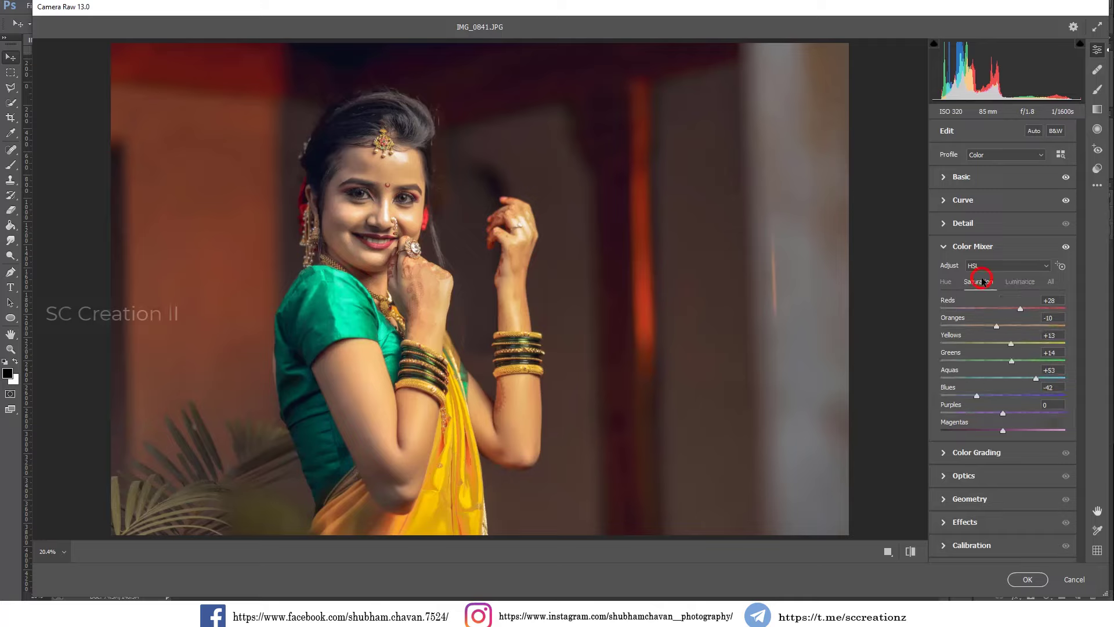
pyautogui.click(948, 280)
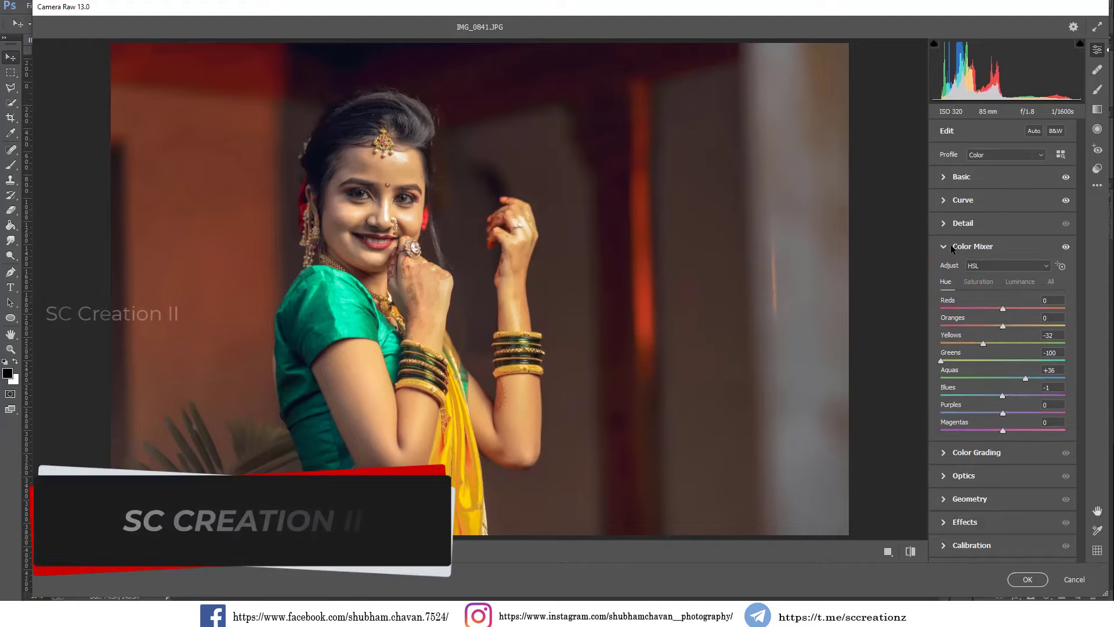
pyautogui.click(949, 244)
# Color grade the shadows with Hue 0 and Saturation 5.
pyautogui.click(954, 269)
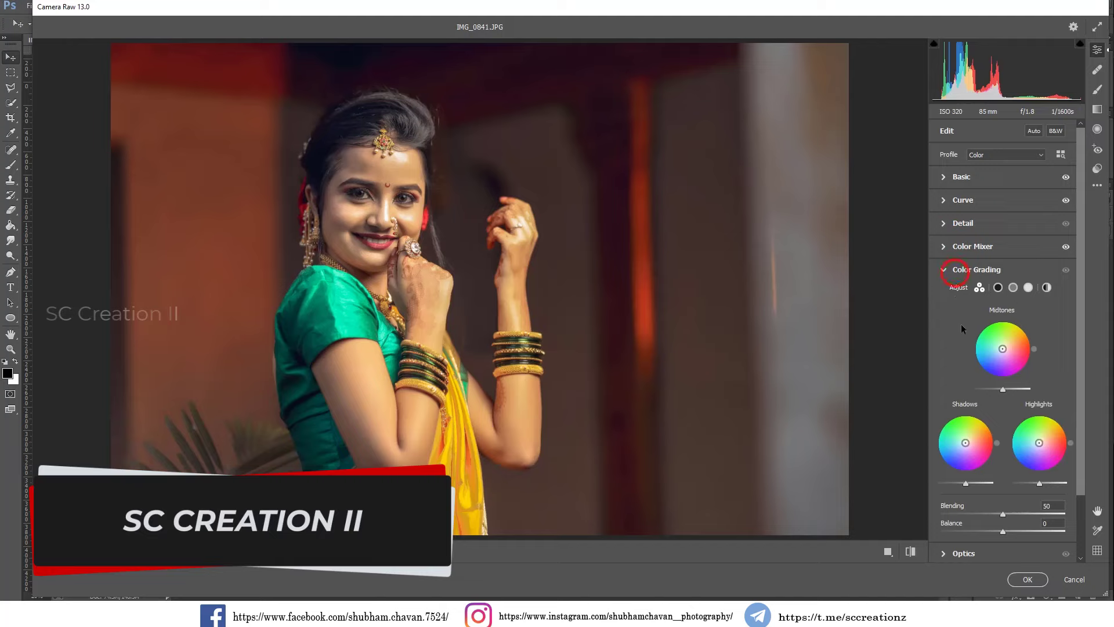
pyautogui.click(997, 287)
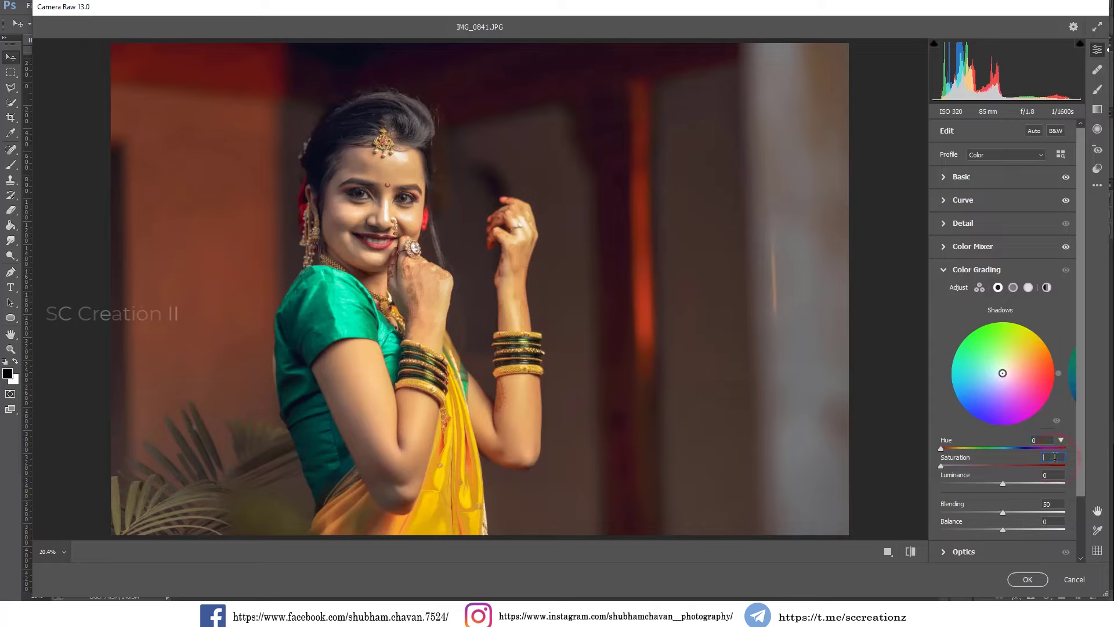
pyautogui.write('5')
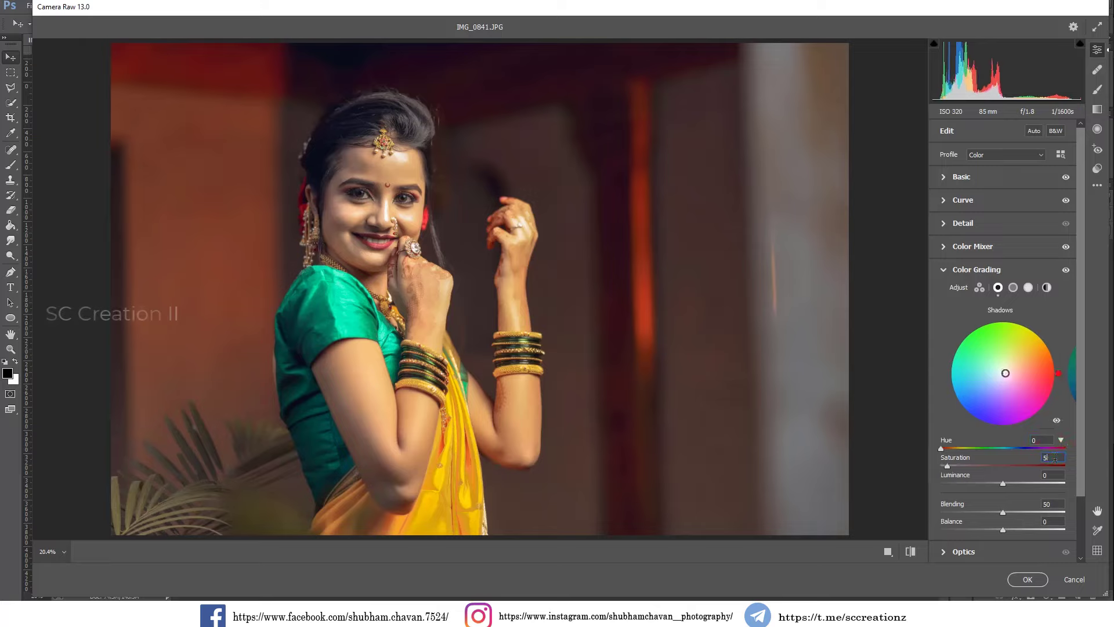
# Color grade the highlights with Hue 78 and Saturation 7, and set the color grading Blending to 100.
pyautogui.click(1028, 288)
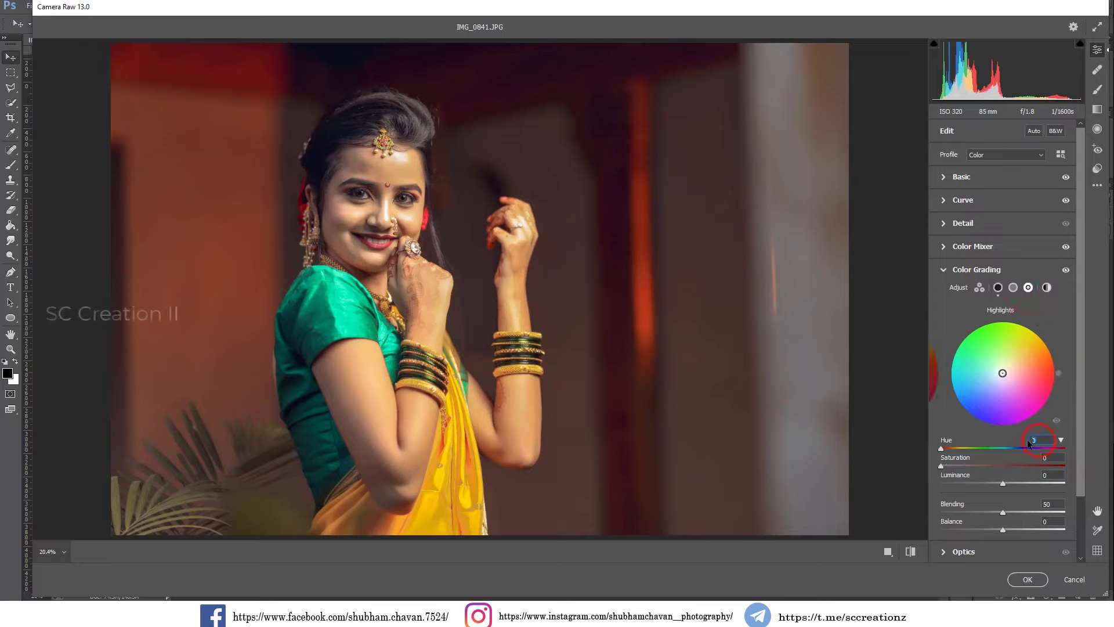
pyautogui.write('78')
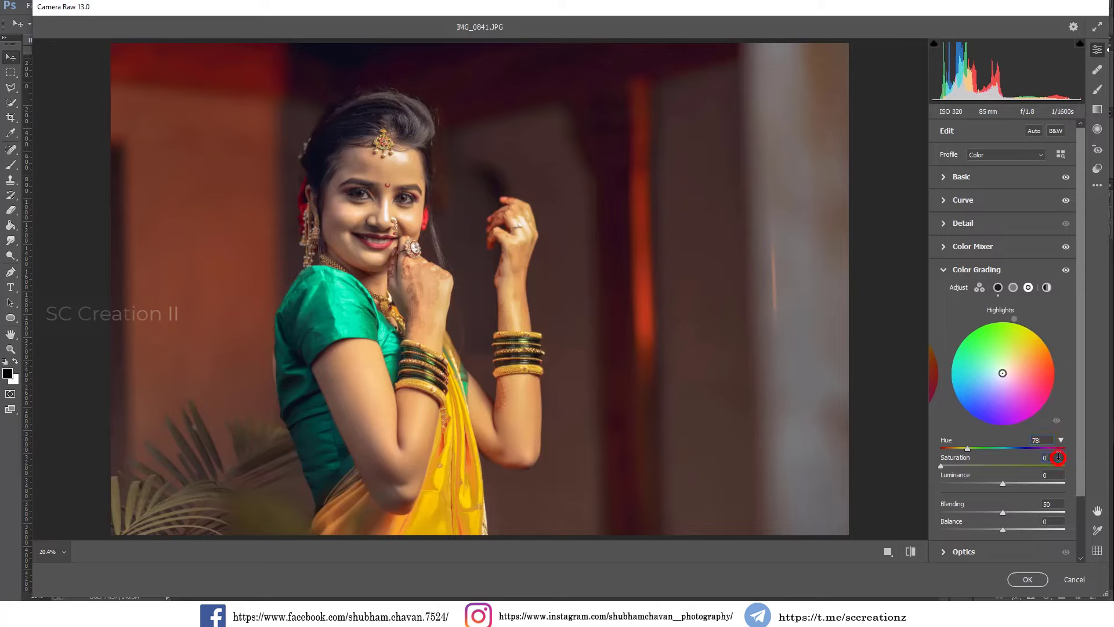
pyautogui.write('7')
pyautogui.moveTo(1004, 514); pyautogui.dragTo(1073, 517)
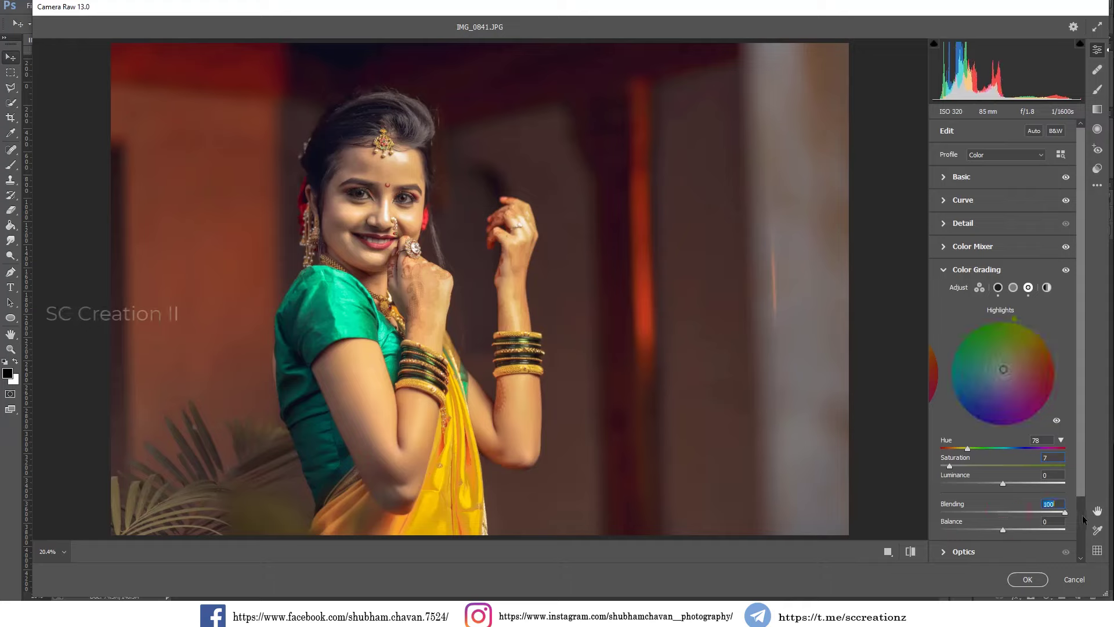
pyautogui.click(951, 269)
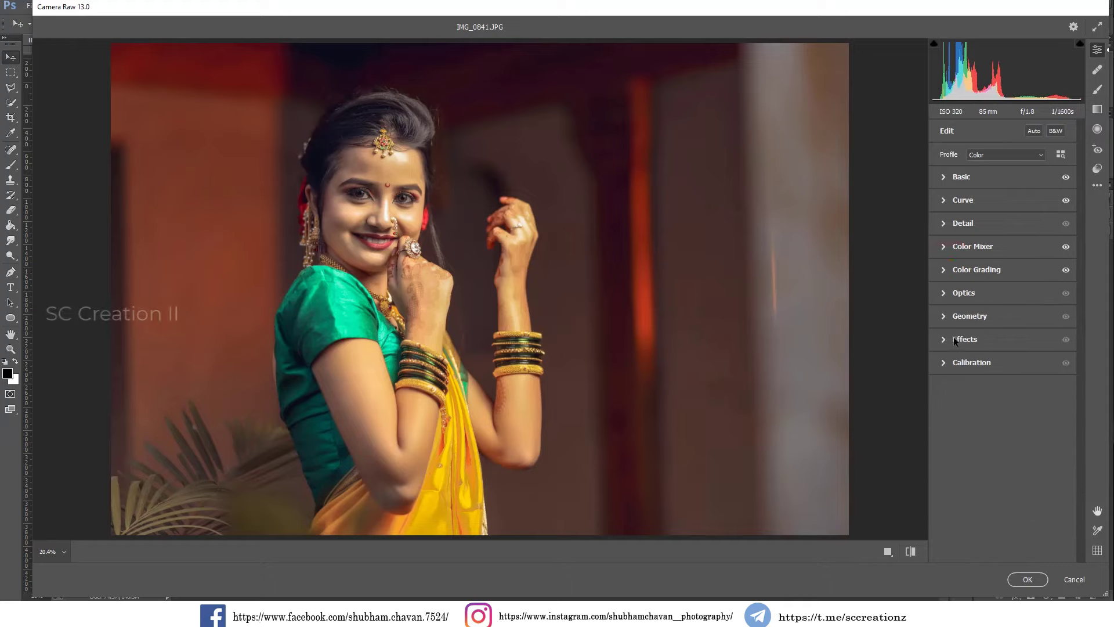
# Calibrate the primaries with Blue Saturation +33, Blue Hue -31, Green Hue -37 and Red Hue +1.
pyautogui.click(957, 366)
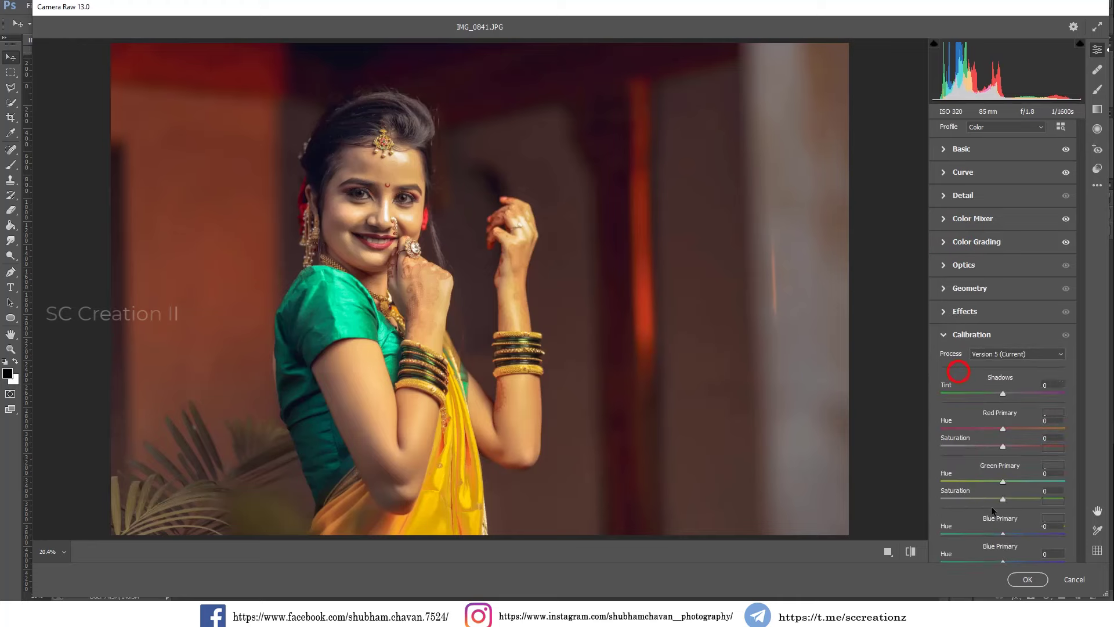
pyautogui.moveTo(1015, 550)
pyautogui.mouseDown()
pyautogui.moveTo(1034, 551)
pyautogui.moveTo(1022, 552)
pyautogui.mouseUp()
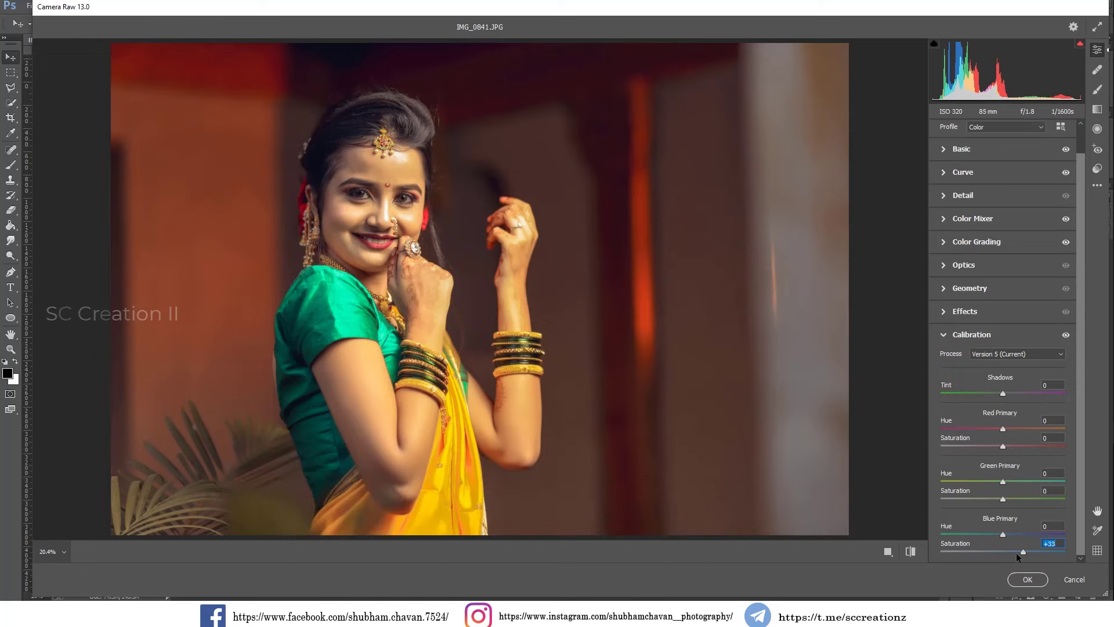
pyautogui.moveTo(1003, 533); pyautogui.dragTo(986, 532)
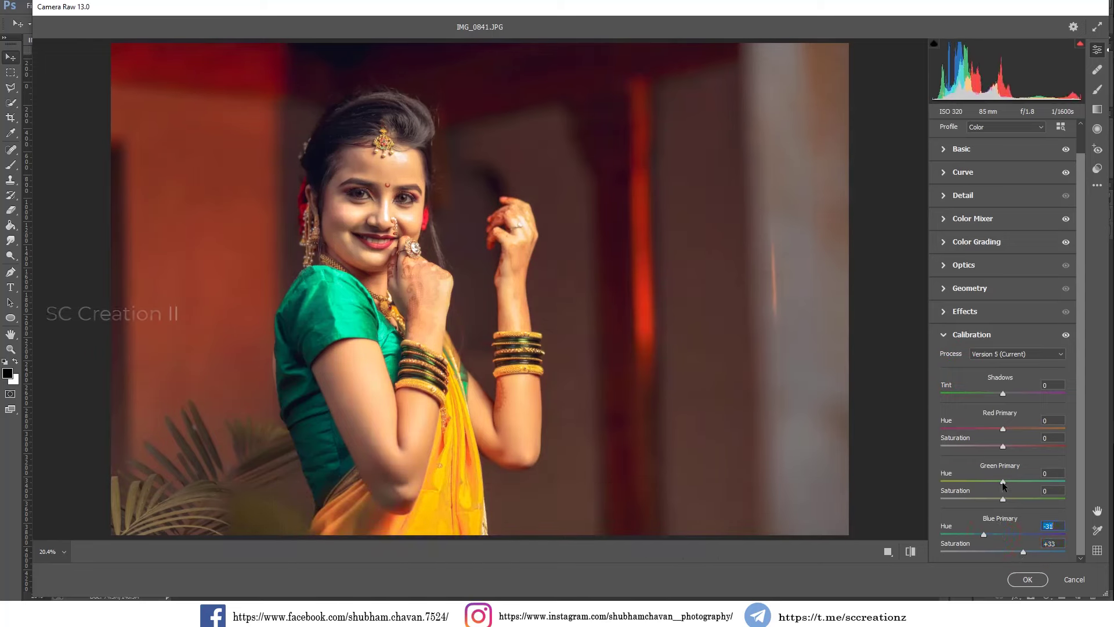
pyautogui.moveTo(1002, 481); pyautogui.dragTo(974, 489)
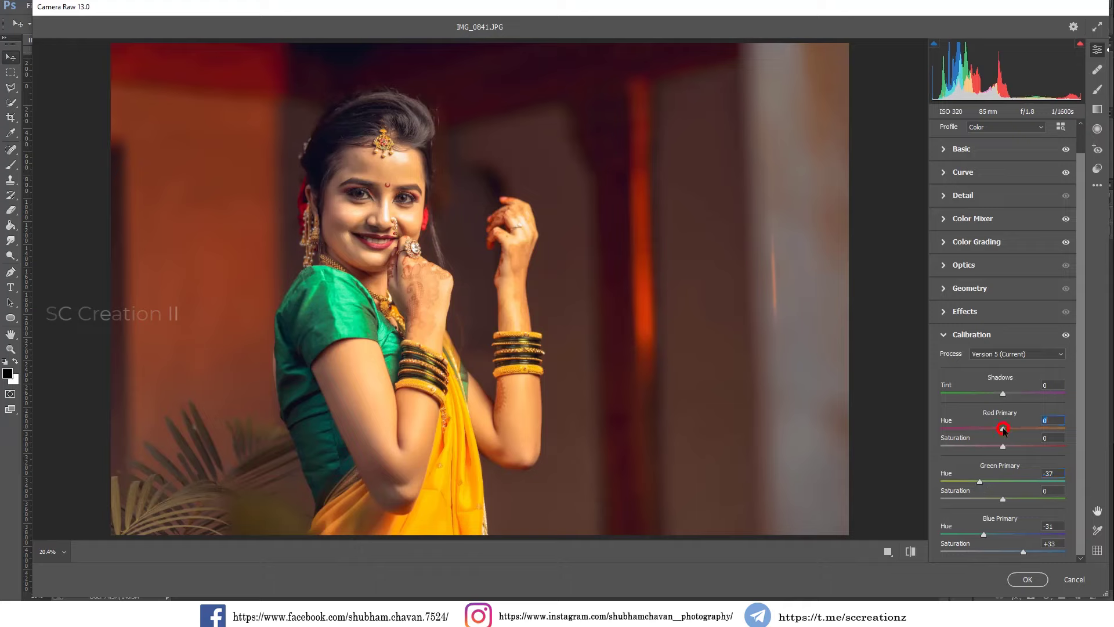
pyautogui.moveTo(1003, 429); pyautogui.dragTo(1004, 431)
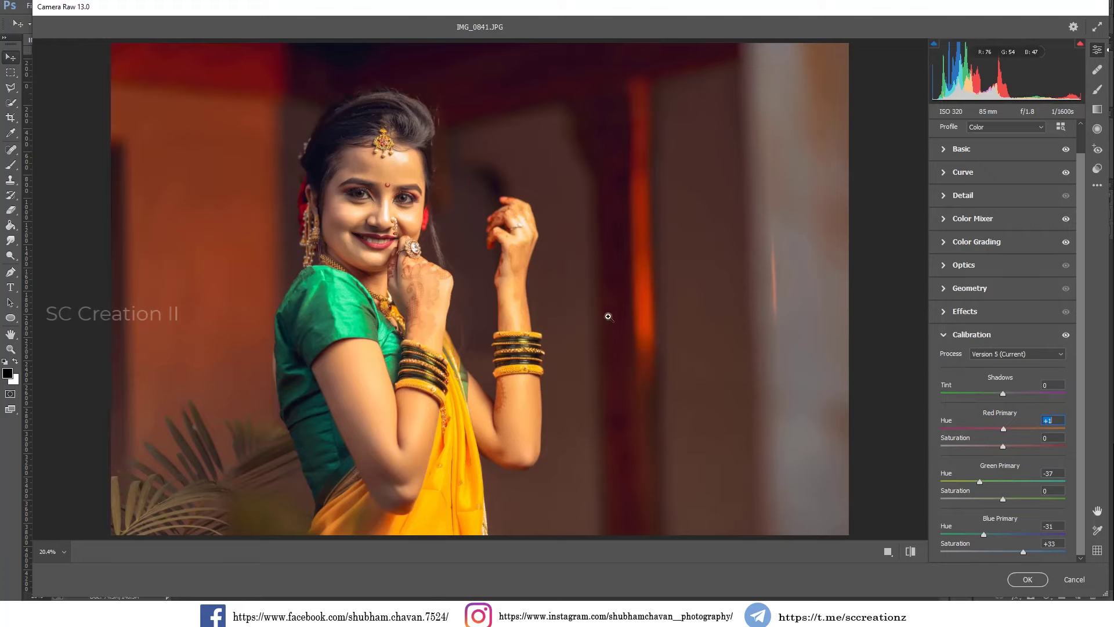
pyautogui.click(370, 202)
pyautogui.moveTo(401, 232)
pyautogui.mouseDown()
pyautogui.moveTo(457, 290)
pyautogui.moveTo(418, 238)
pyautogui.mouseUp()
pyautogui.click(414, 238)
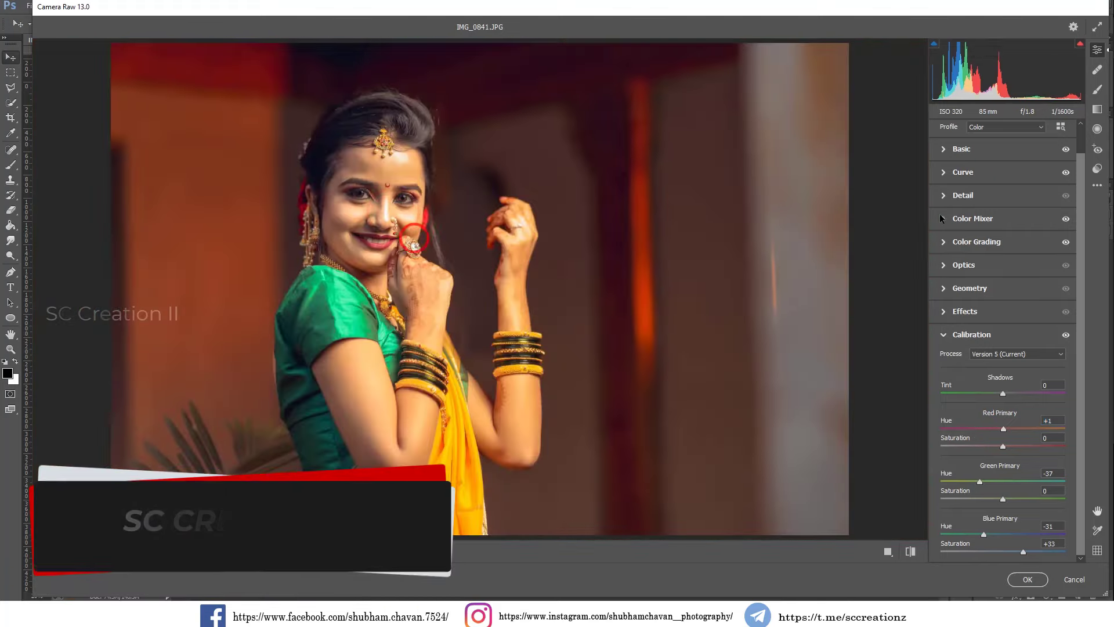
# Set the Basic Highlights to -27.
pyautogui.click(948, 173)
pyautogui.click(949, 177)
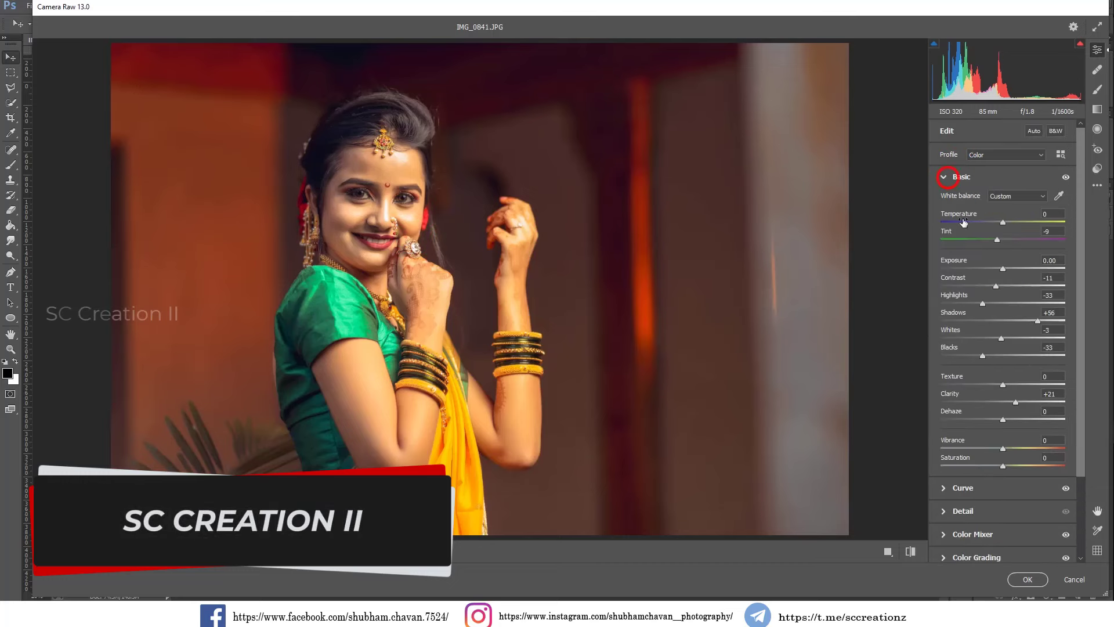
pyautogui.moveTo(987, 303)
pyautogui.mouseDown()
pyautogui.moveTo(977, 306)
pyautogui.moveTo(987, 304)
pyautogui.mouseUp()
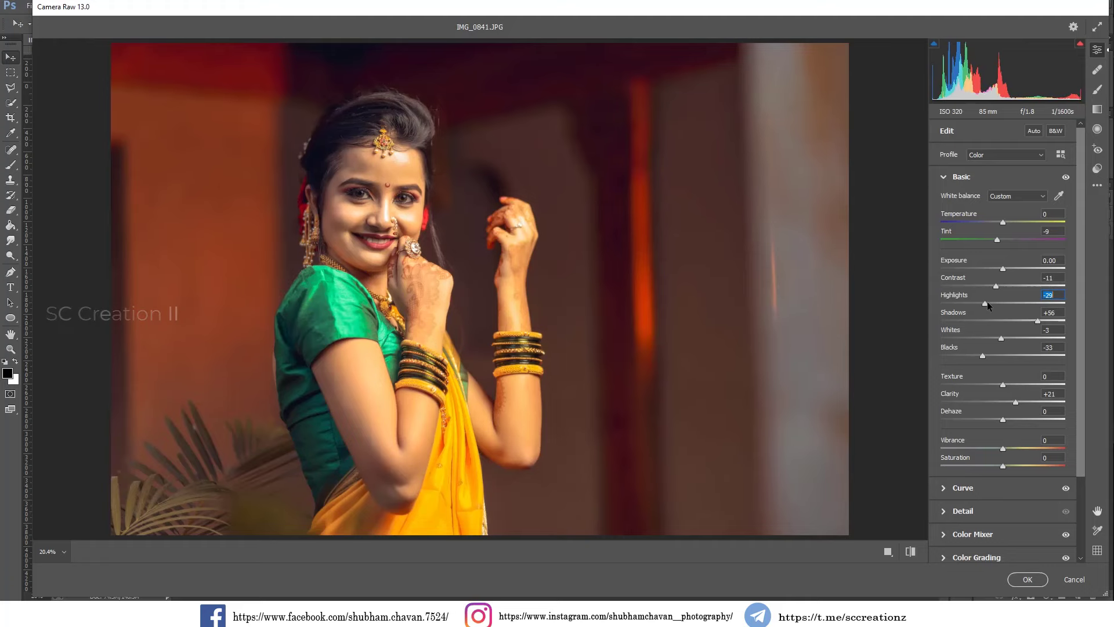
# Compare the before and after versions side by side, examining the woman's face up close.
pyautogui.click(887, 552)
pyautogui.click(649, 248)
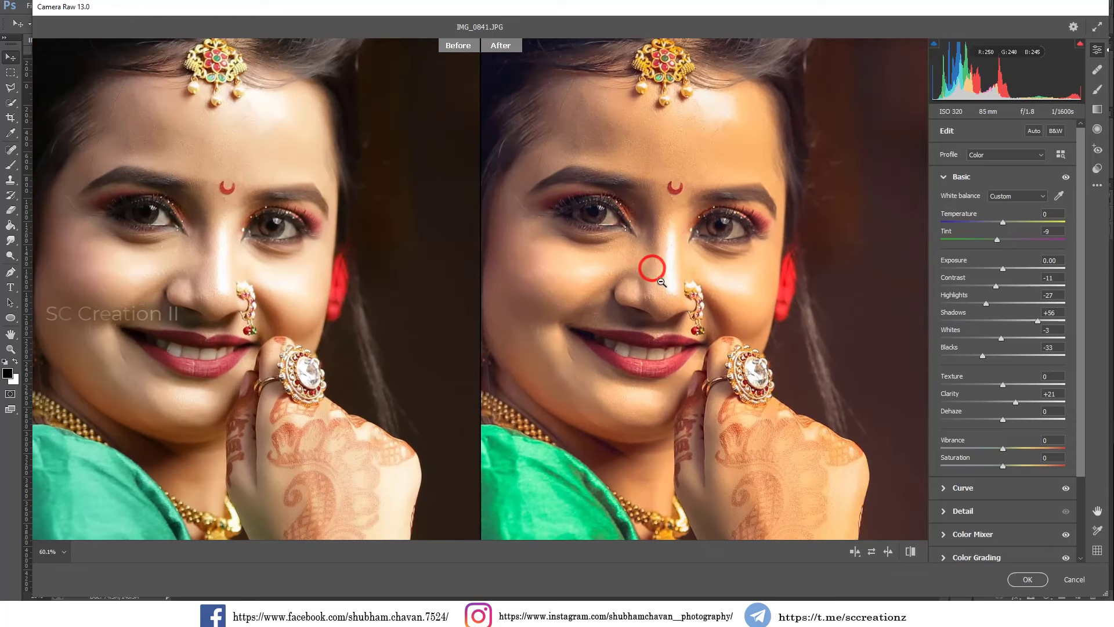
pyautogui.click(655, 269)
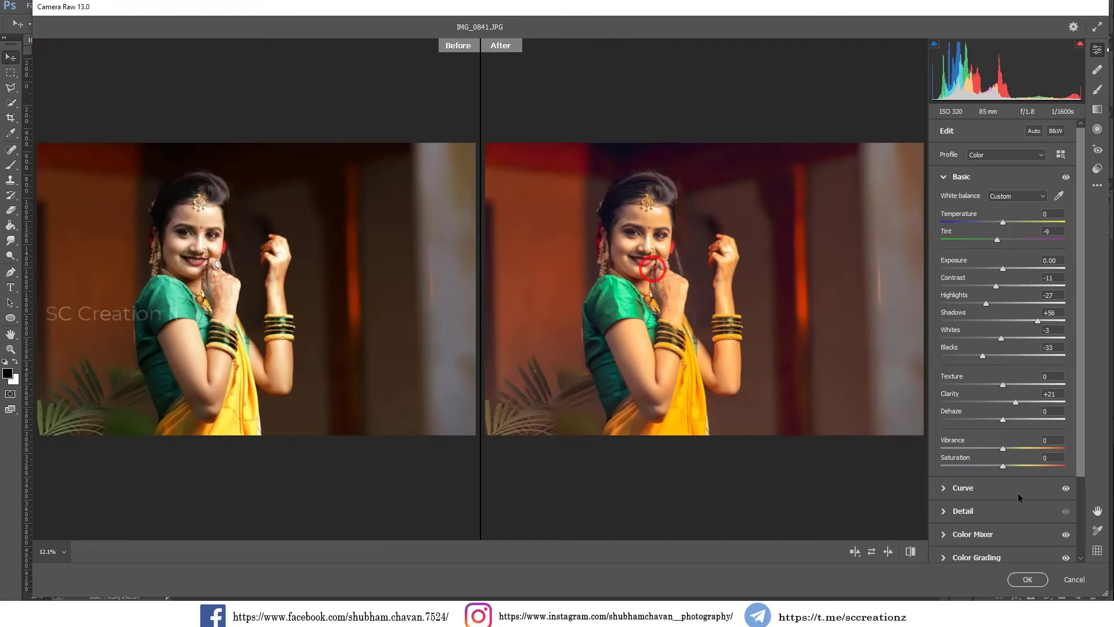
# Set the Color Mixer saturation of Oranges to -13 while checking the skin tones up close.
pyautogui.click(968, 533)
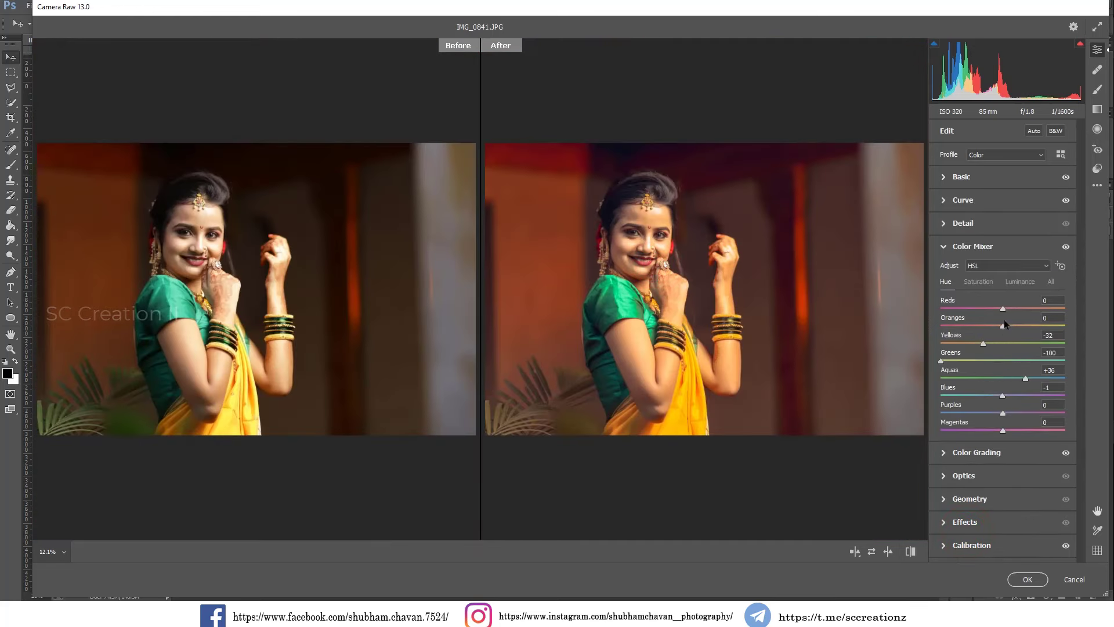
pyautogui.click(978, 281)
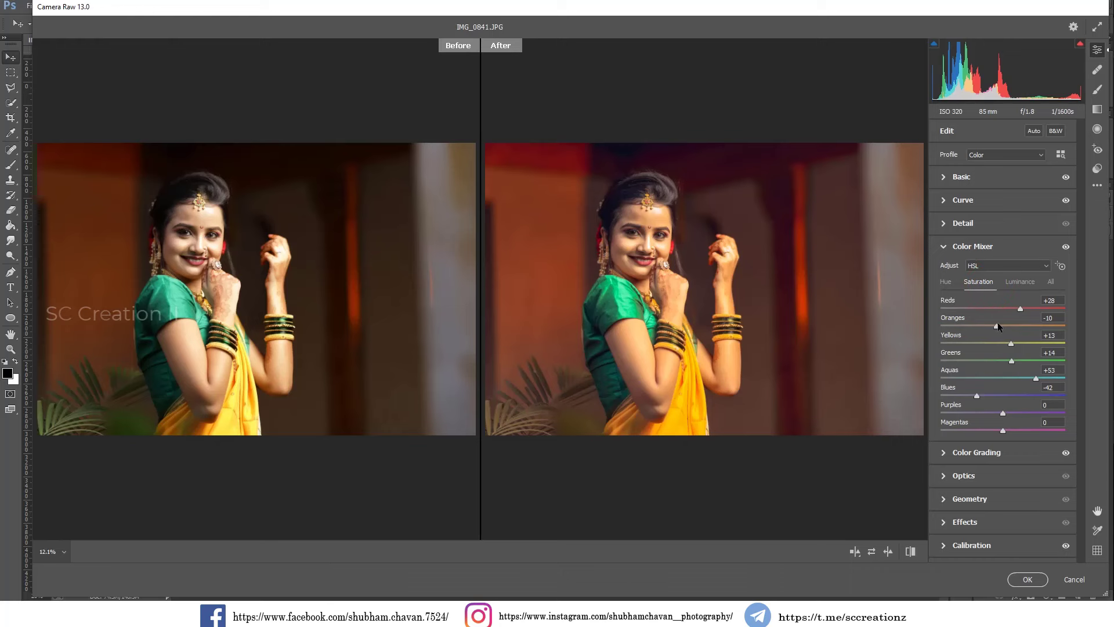
pyautogui.scroll(3, 667, 249)
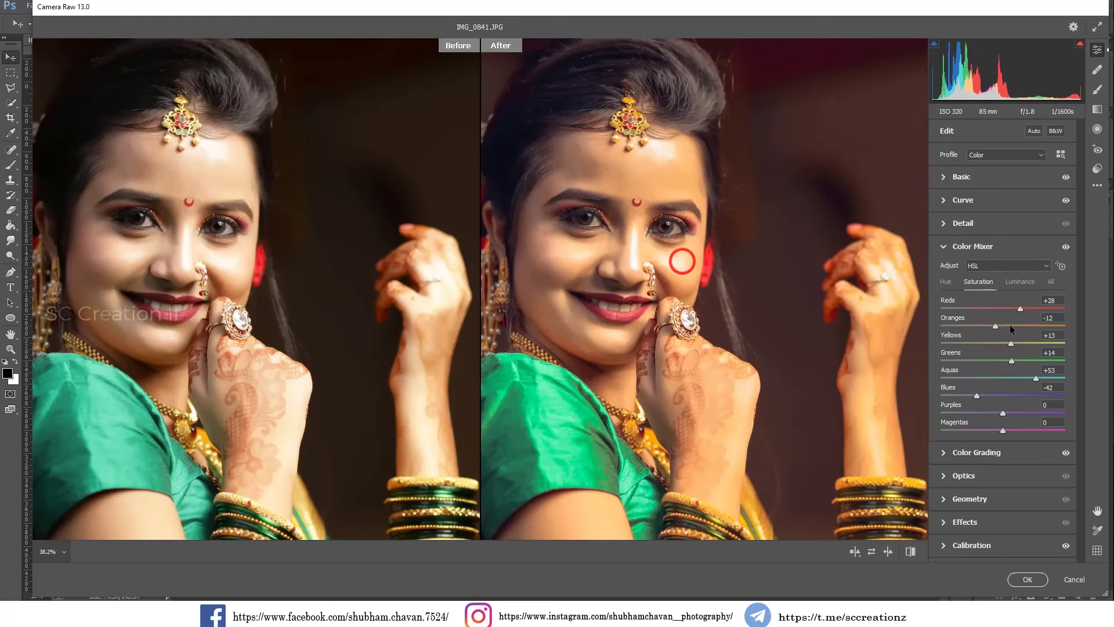
pyautogui.click(995, 327)
pyautogui.scroll(-3, 736, 308)
pyautogui.click(945, 282)
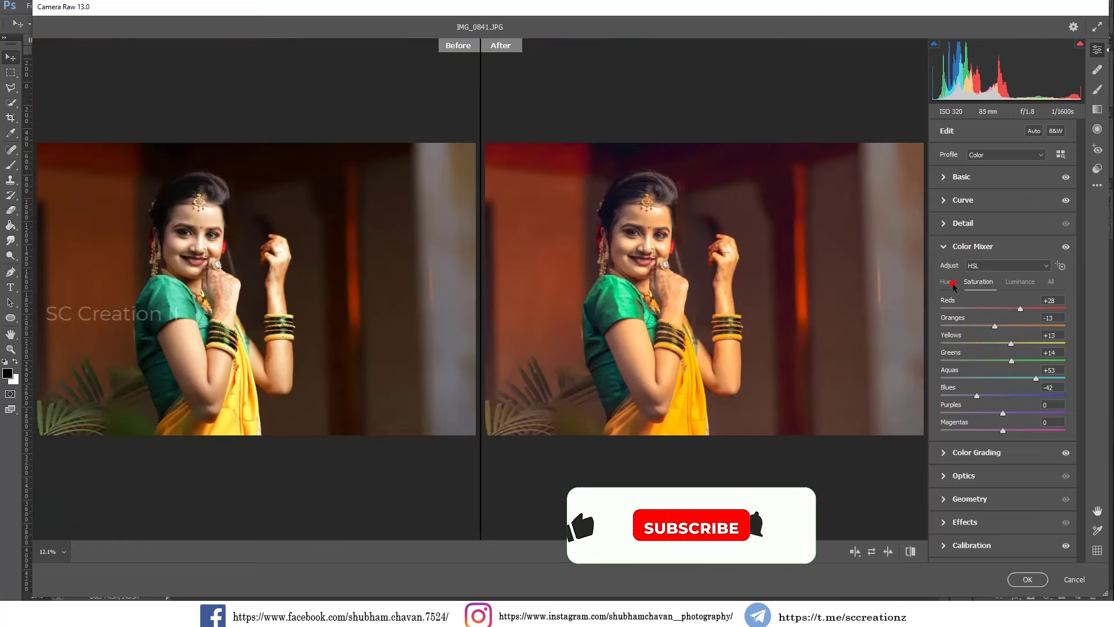
# Add a vignette in the Effects settings with Vignetting at -14.
pyautogui.click(942, 246)
pyautogui.click(945, 338)
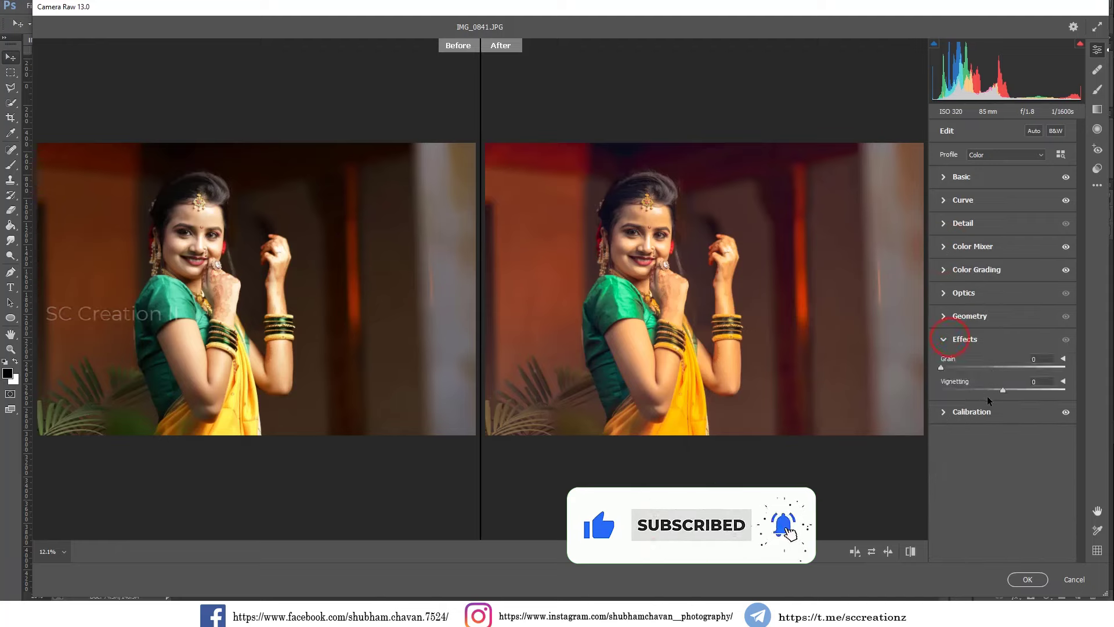
pyautogui.click(994, 387)
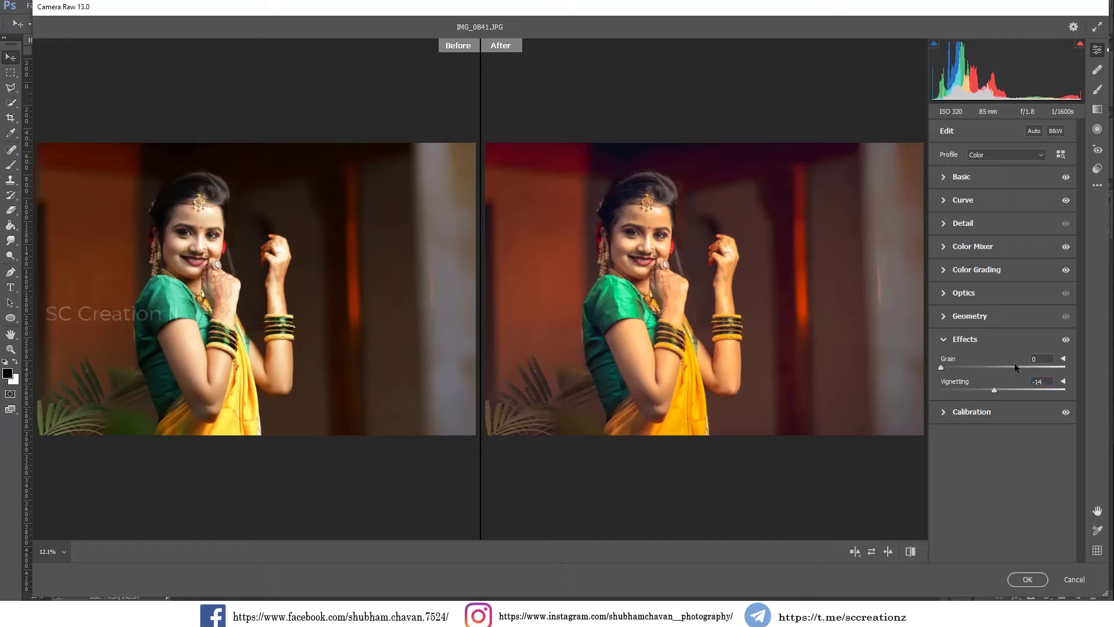
# Set the Color Mixer saturation to Oranges -23 and Yellows +65.
pyautogui.click(952, 247)
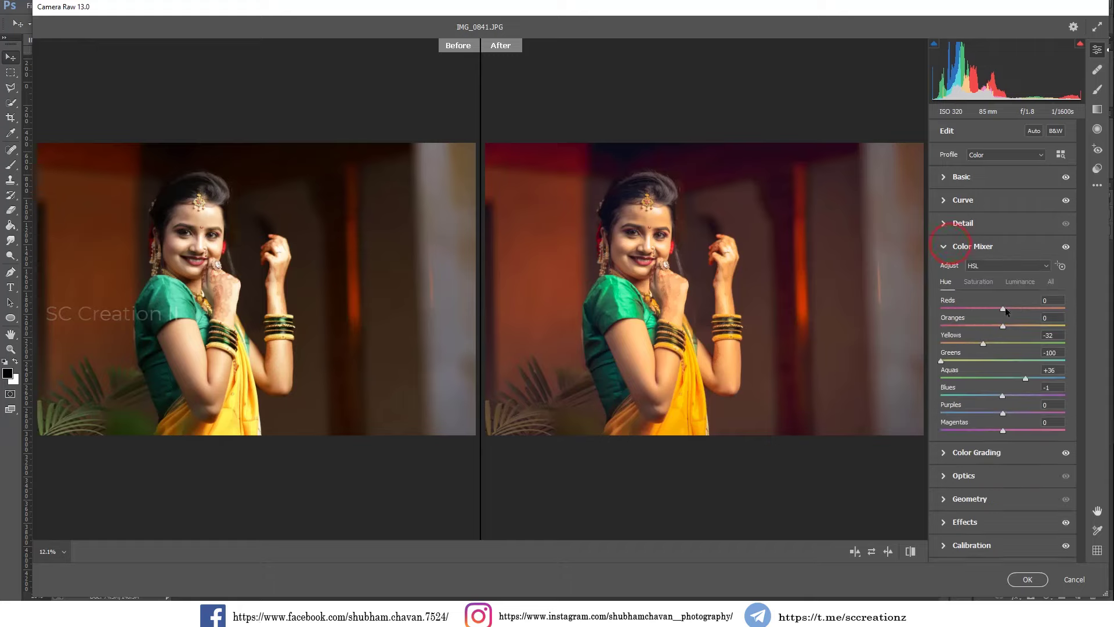
pyautogui.click(991, 284)
pyautogui.moveTo(992, 326); pyautogui.dragTo(1044, 348)
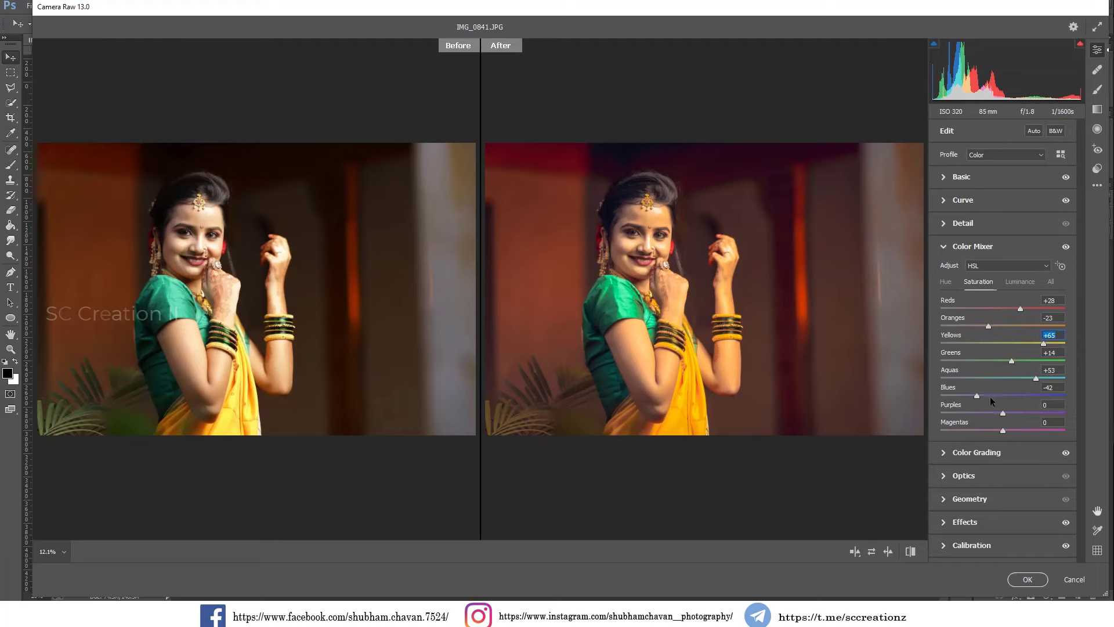
pyautogui.click(994, 395)
pyautogui.click(949, 246)
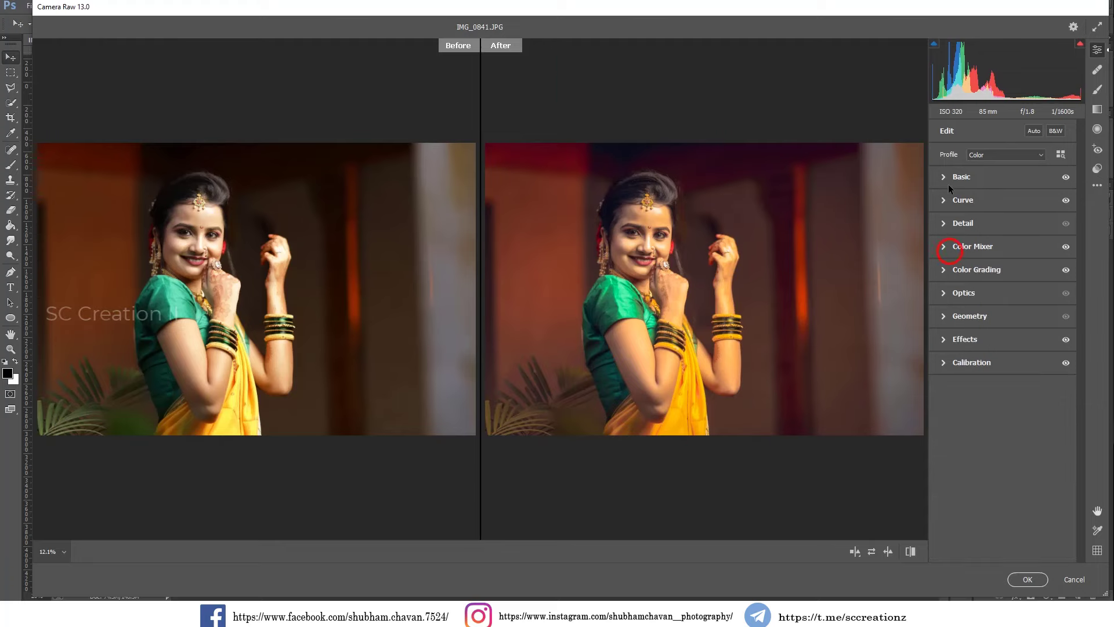
# Refine the Basic tones with Highlights -20, Whites -7 and Blacks -44.
pyautogui.click(949, 178)
pyautogui.click(996, 303)
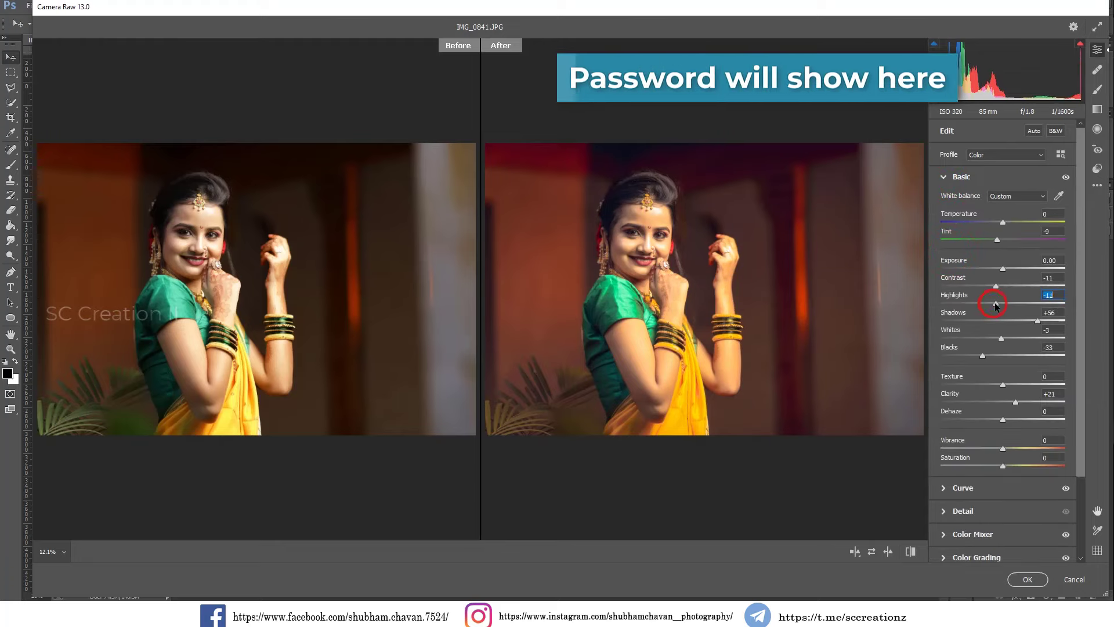
pyautogui.moveTo(995, 305); pyautogui.dragTo(990, 305)
pyautogui.click(1004, 338)
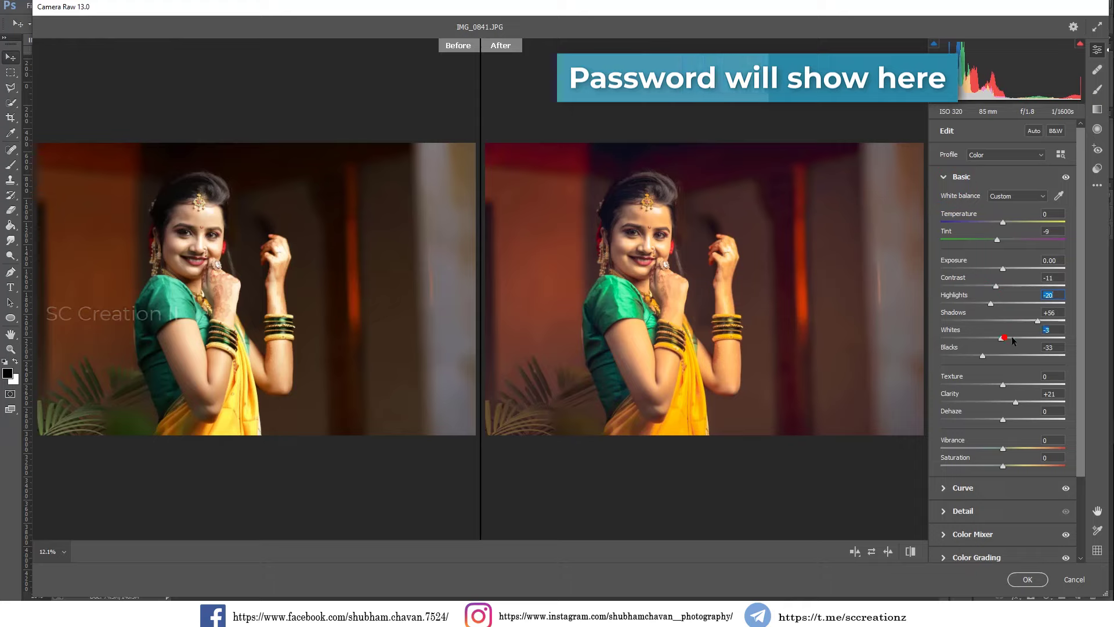
pyautogui.click(982, 356)
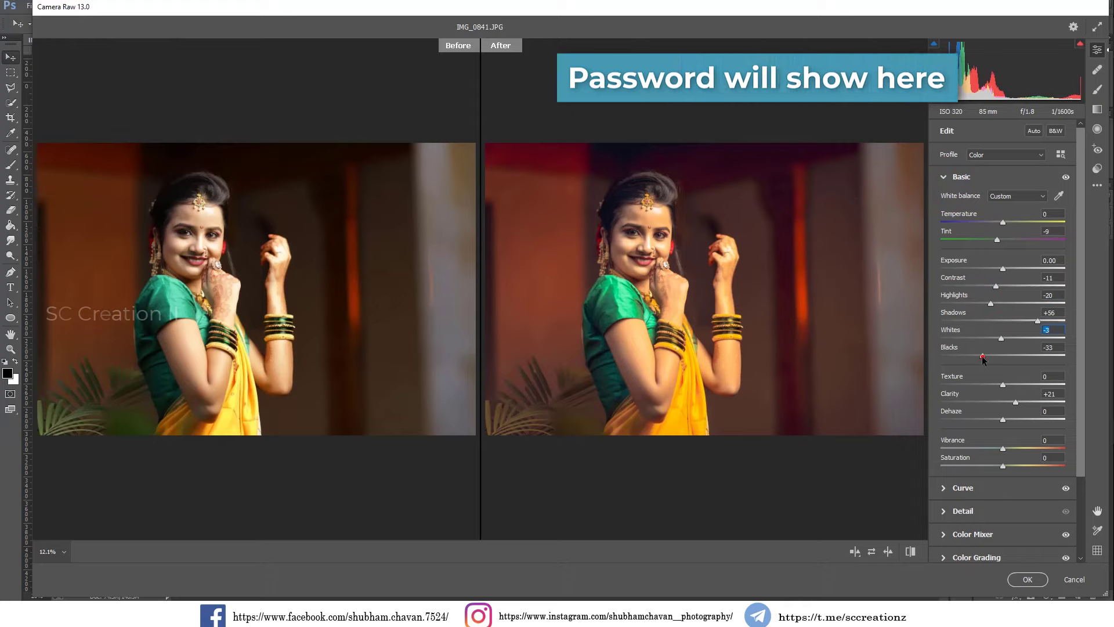
pyautogui.moveTo(982, 357); pyautogui.dragTo(975, 356)
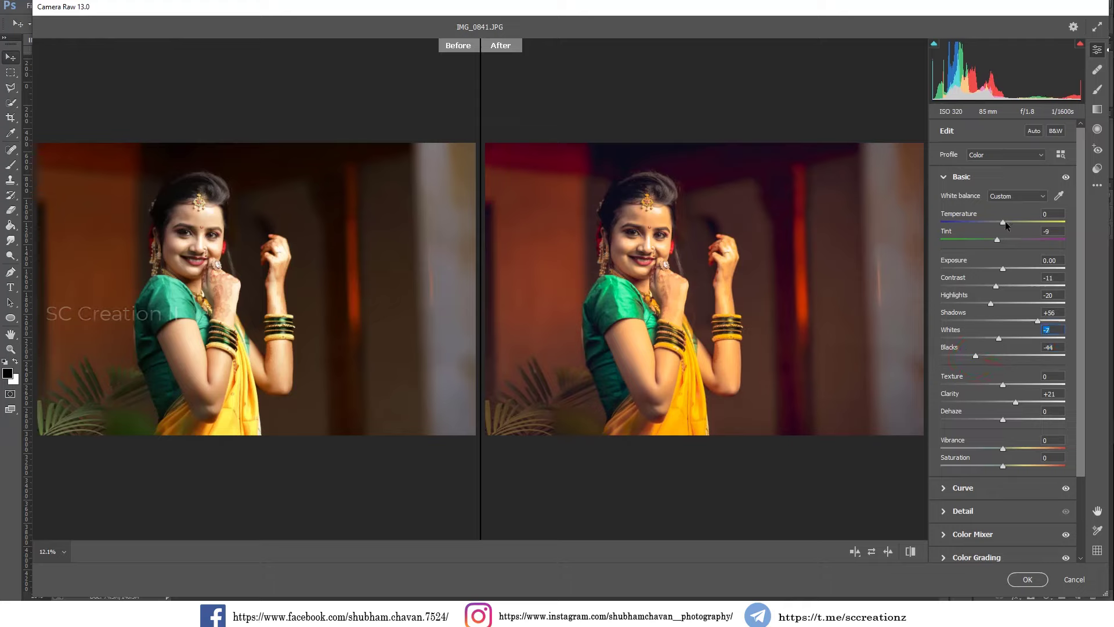
# Set the Basic Temperature to -3 and Saturation to -10.
pyautogui.moveTo(1005, 225); pyautogui.dragTo(1001, 228)
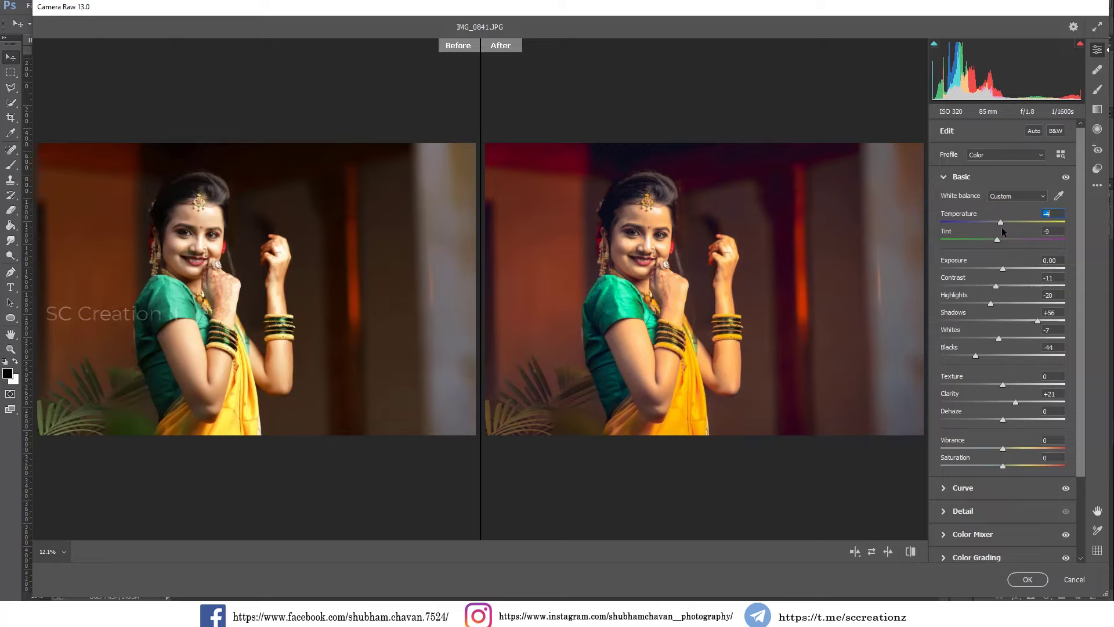
pyautogui.click(960, 176)
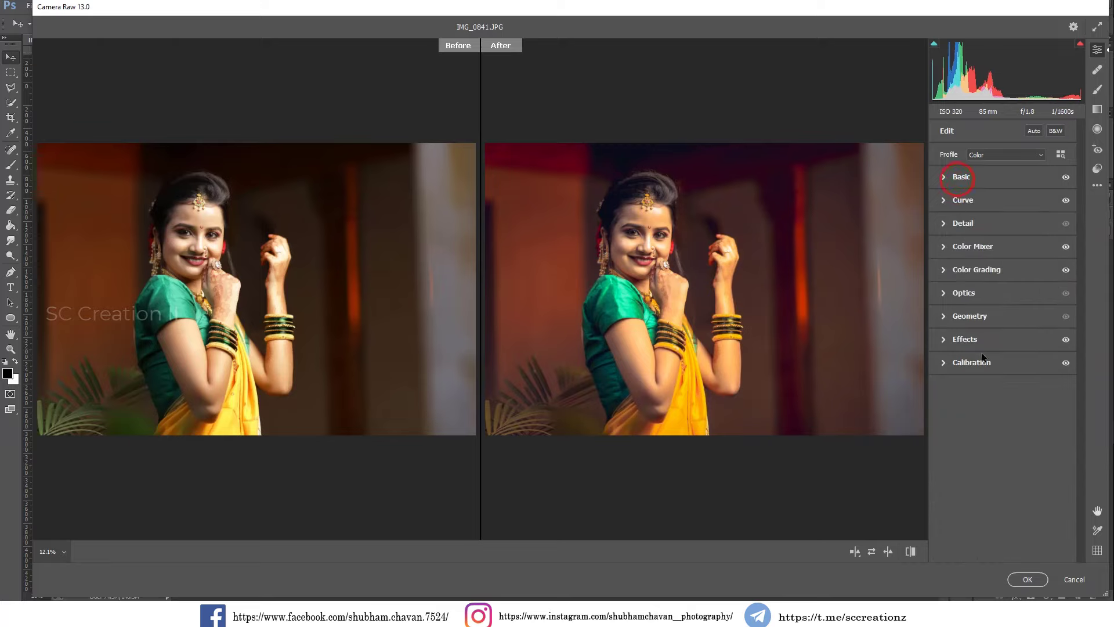
pyautogui.click(953, 179)
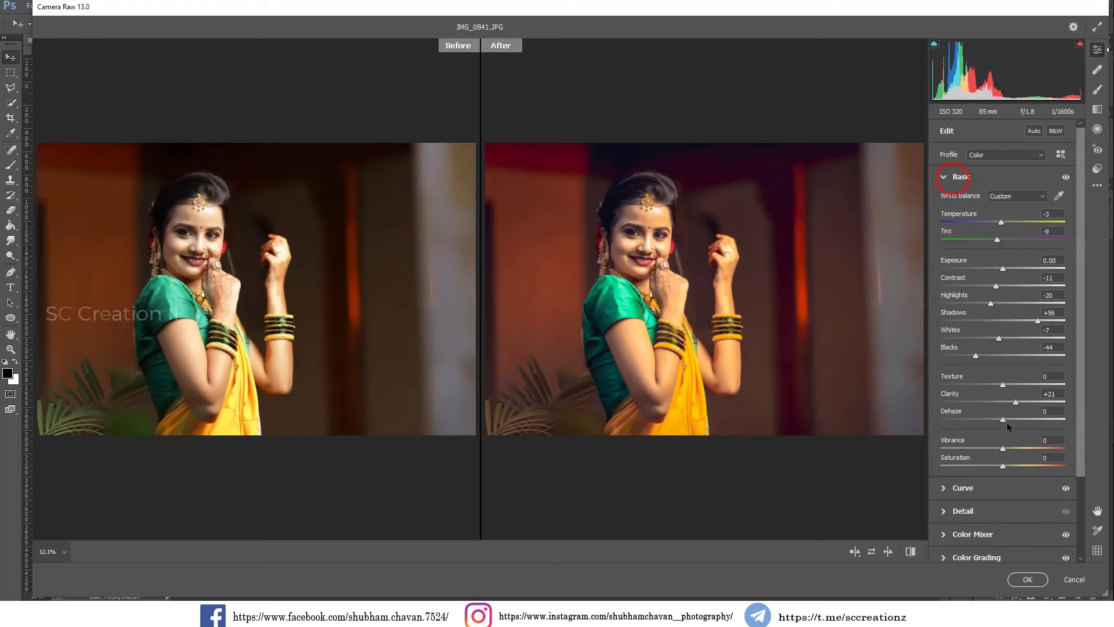
pyautogui.moveTo(1002, 448); pyautogui.dragTo(992, 470)
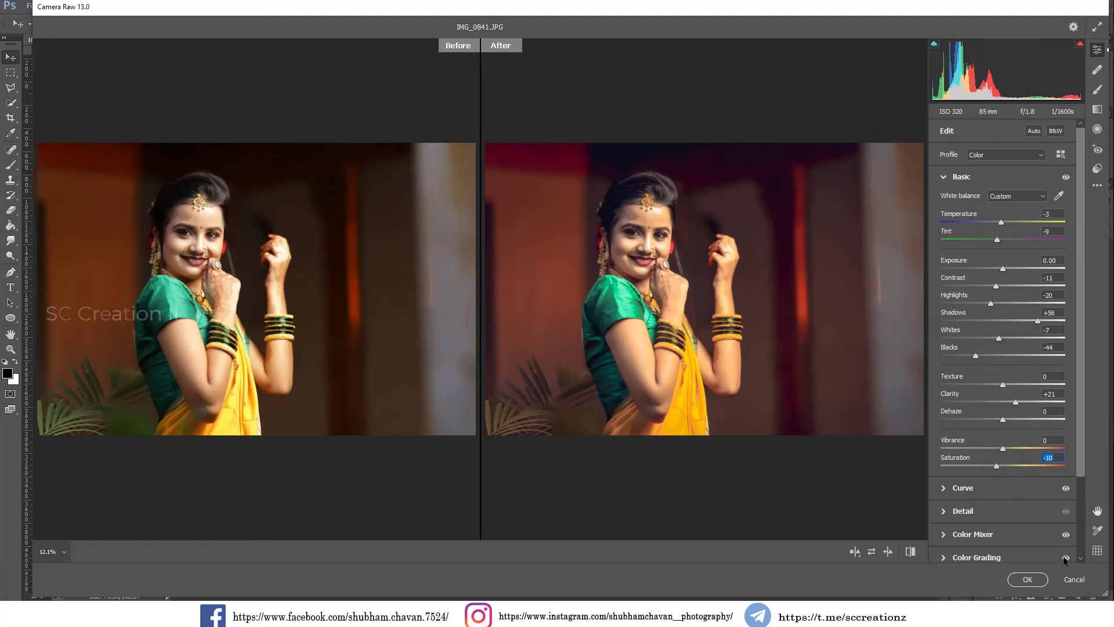
# Apply the Camera Raw adjustments to the color grading layer.
pyautogui.scroll(-1, 987, 551)
pyautogui.scroll(-1, 986, 551)
pyautogui.click(1027, 579)
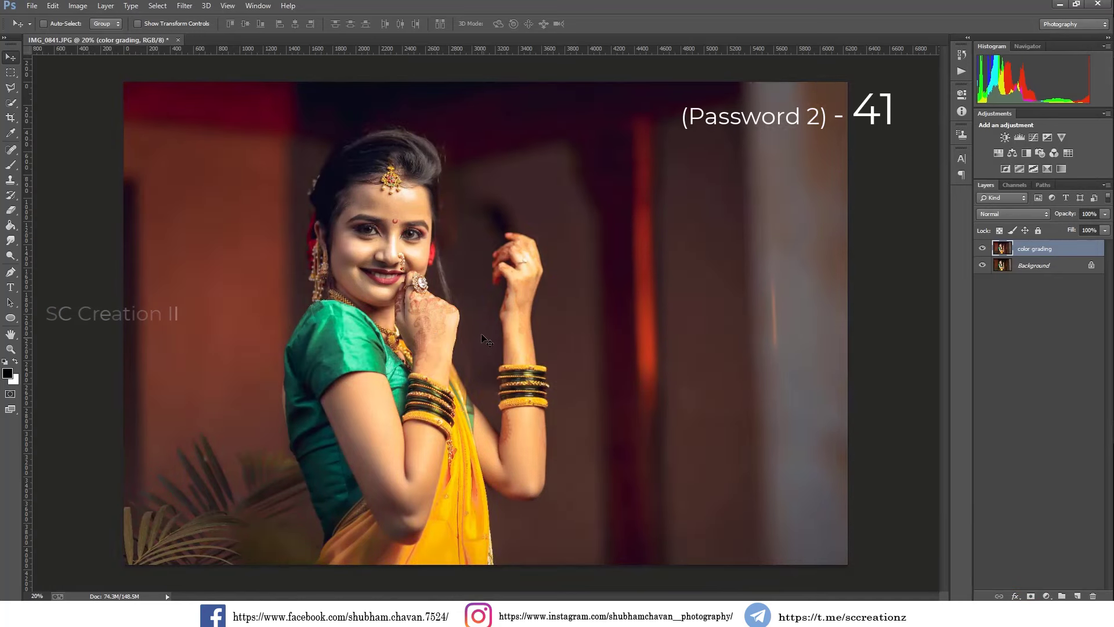
# Toggle the color grading layer's visibility to compare the portrait before and after the grade.
pyautogui.click(982, 248)
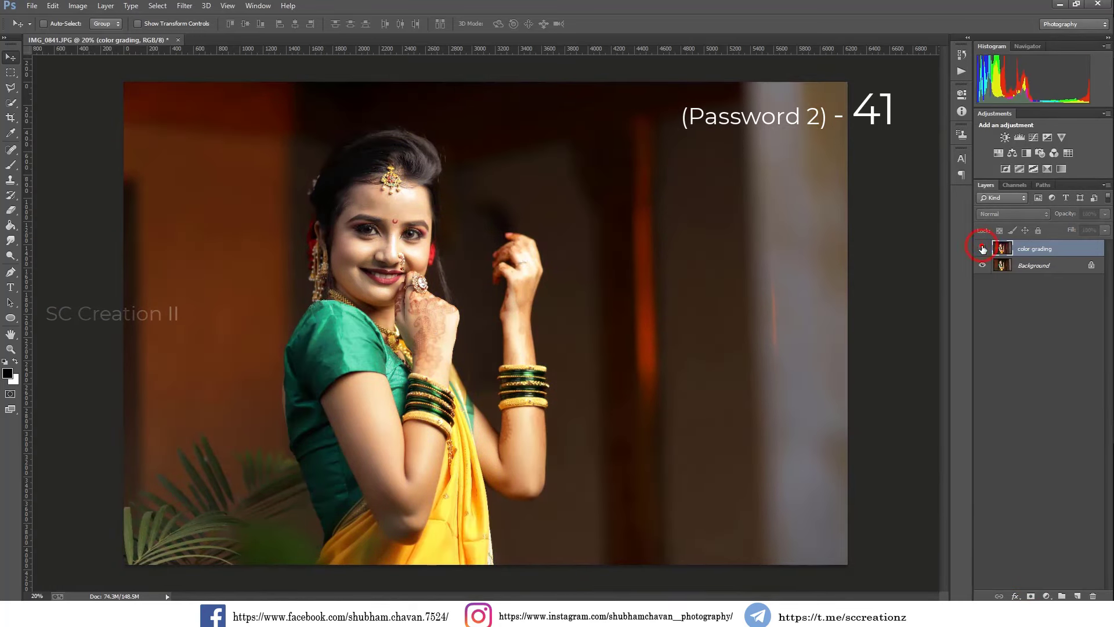
pyautogui.click(982, 248)
pyautogui.click(982, 249)
pyautogui.click(982, 248)
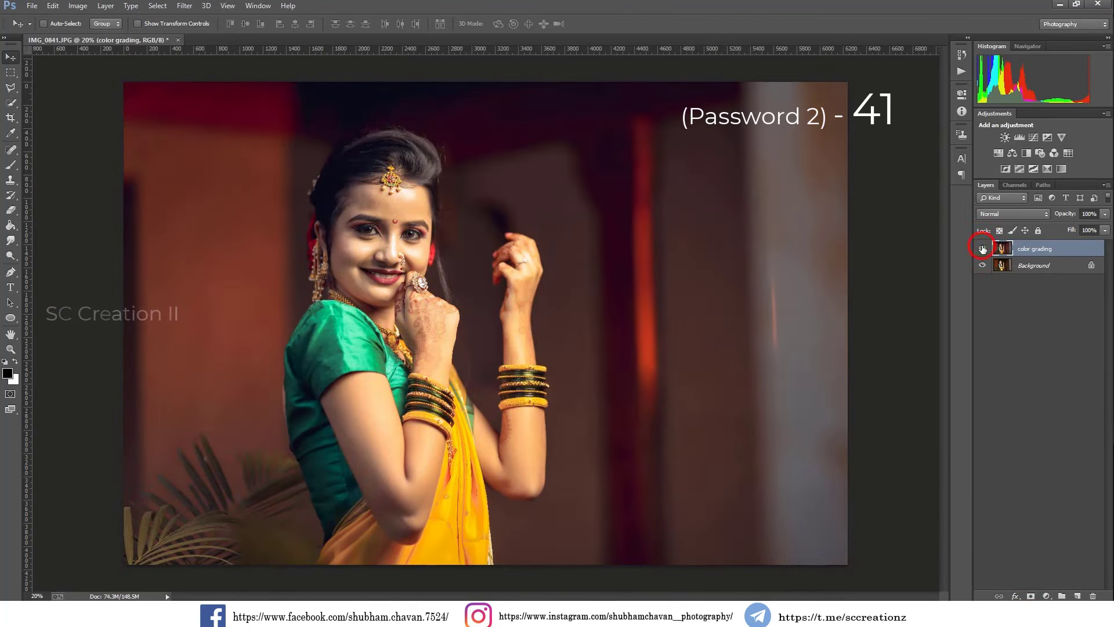
# Add a Selective Color adjustment layer with Reds set to Cyan +15 and Black +10, and check its effect.
pyautogui.click(1046, 596)
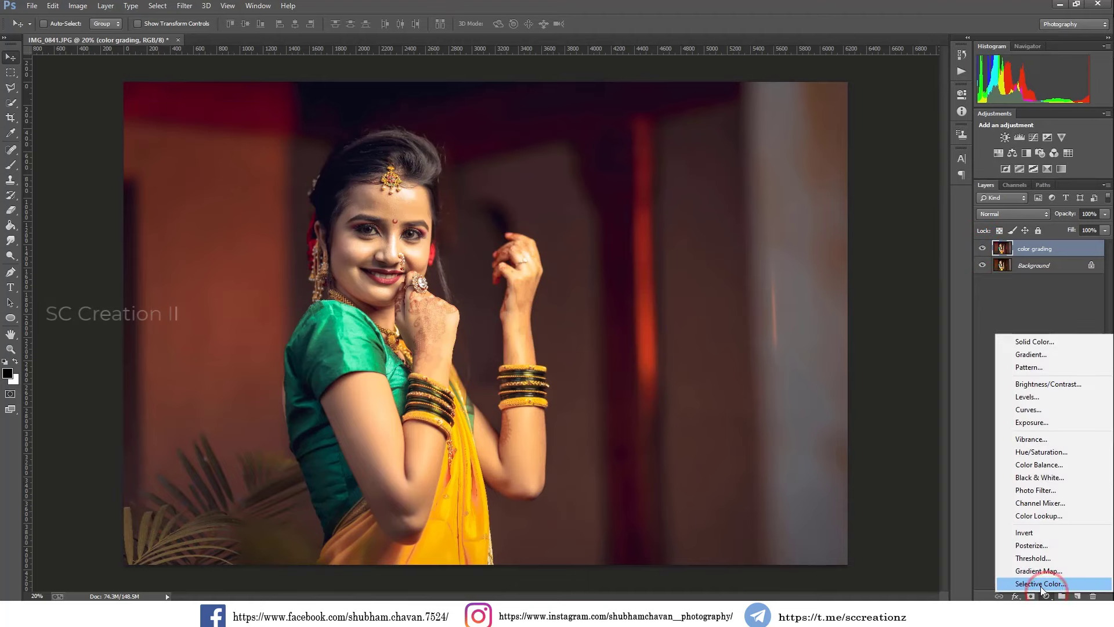
pyautogui.click(1041, 583)
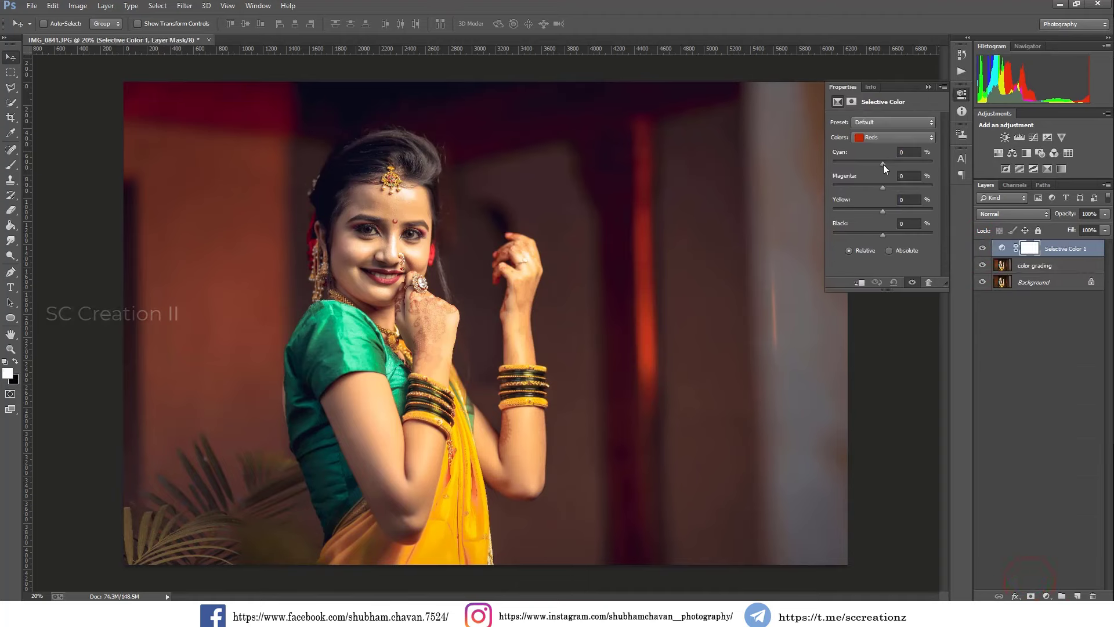
pyautogui.moveTo(898, 83); pyautogui.dragTo(909, 249)
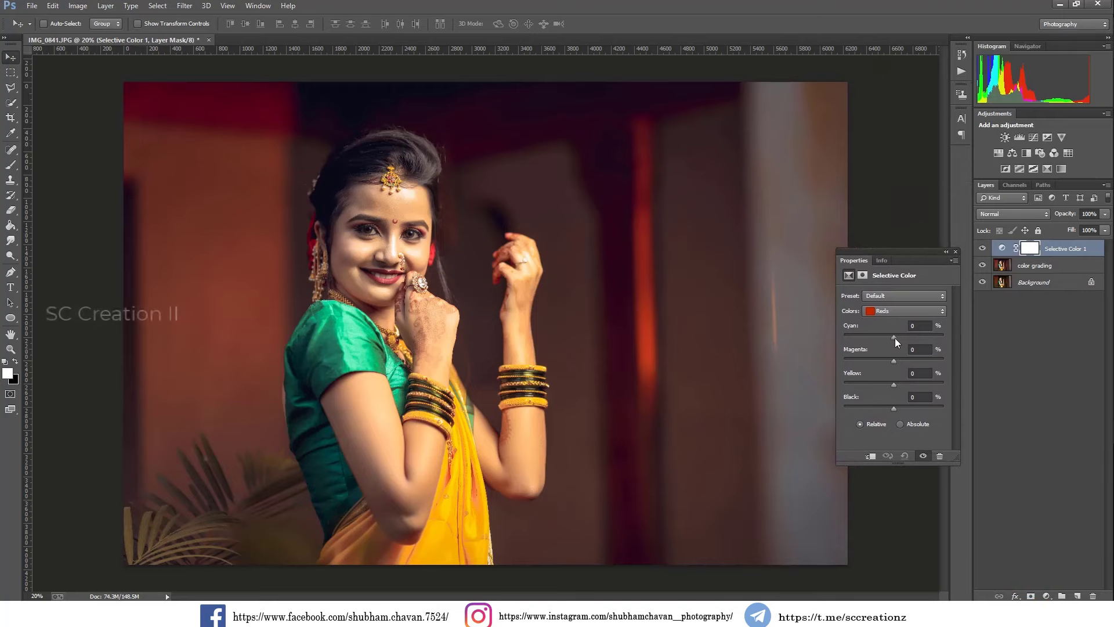
pyautogui.moveTo(892, 338); pyautogui.dragTo(903, 337)
pyautogui.moveTo(892, 409)
pyautogui.mouseDown()
pyautogui.moveTo(879, 409)
pyautogui.moveTo(905, 409)
pyautogui.mouseUp()
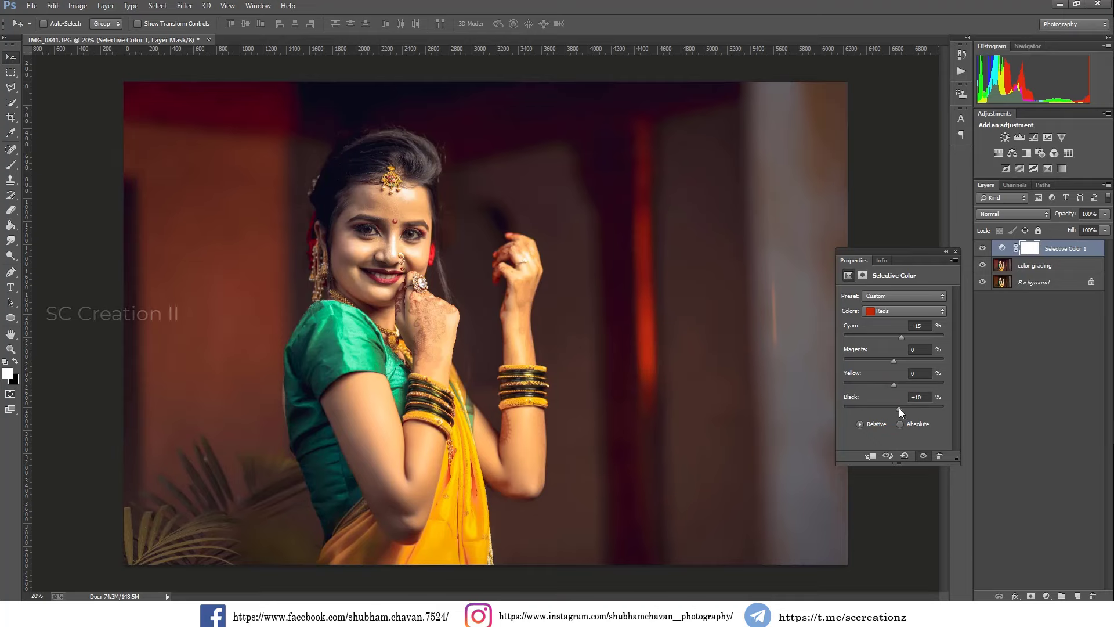
pyautogui.click(955, 254)
pyautogui.click(983, 249)
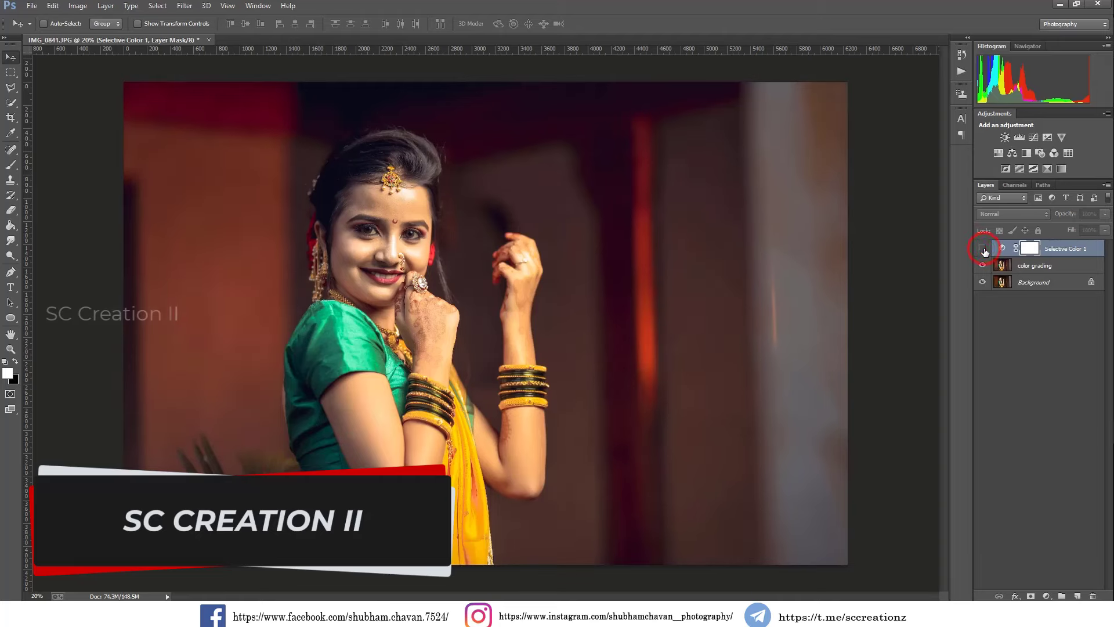
pyautogui.click(983, 249)
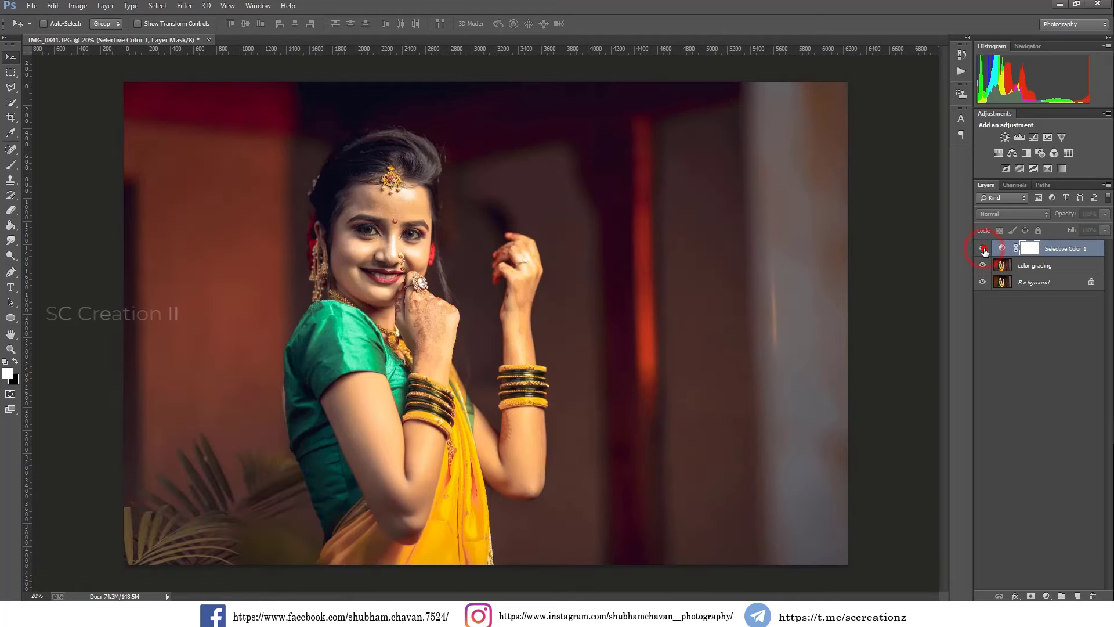
# Add a second Selective Color adjustment layer and reduce the Cyan amount in its Cyans range.
pyautogui.click(1047, 596)
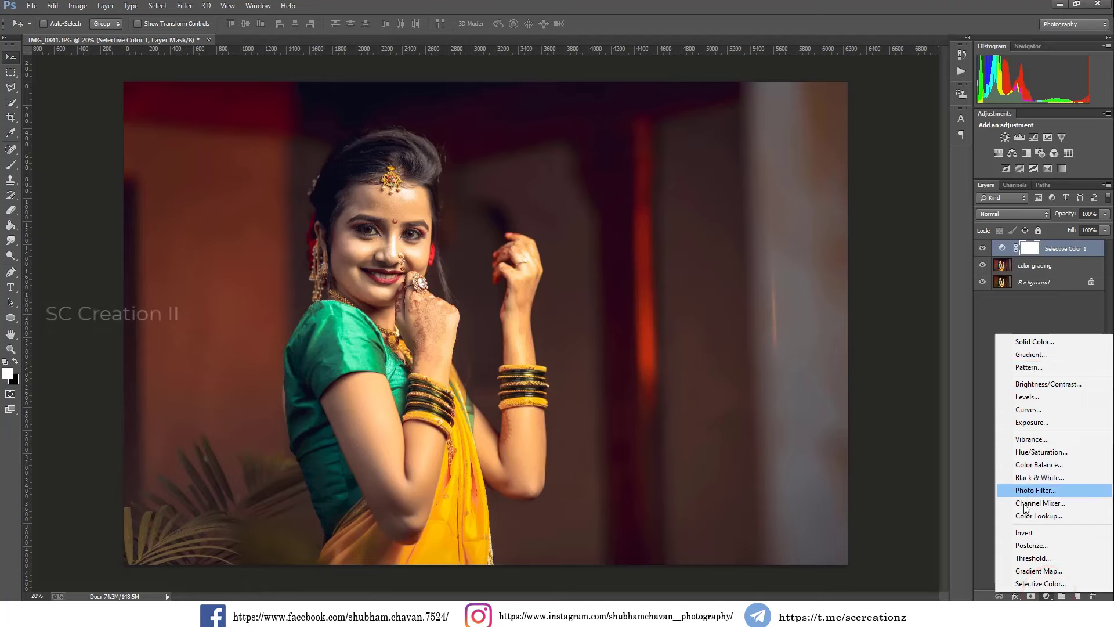
pyautogui.click(1037, 585)
pyautogui.click(908, 311)
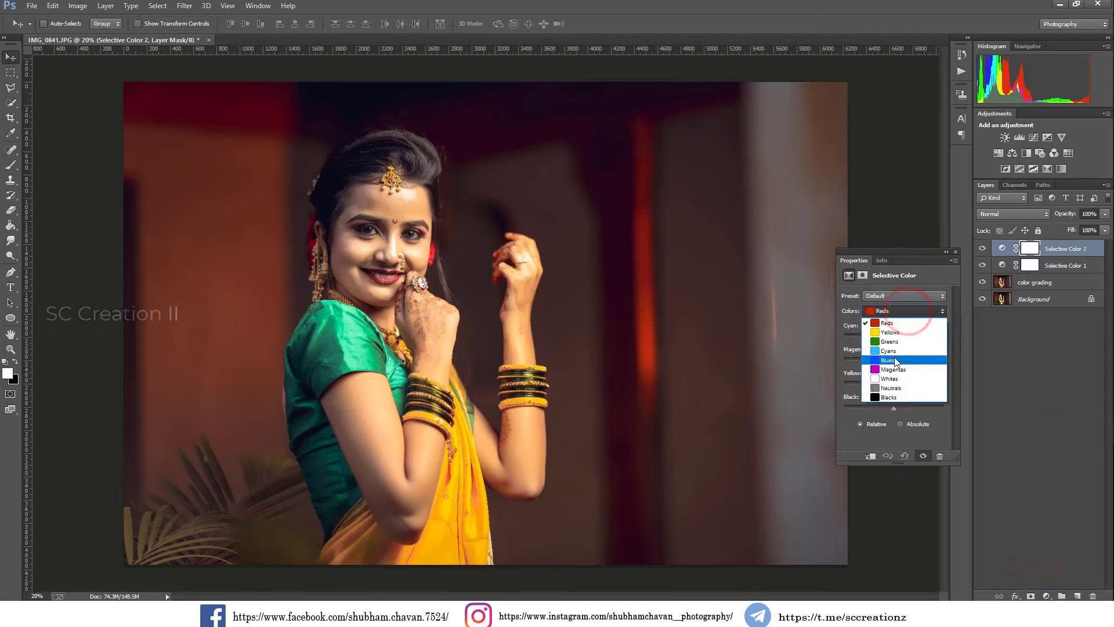
pyautogui.click(892, 350)
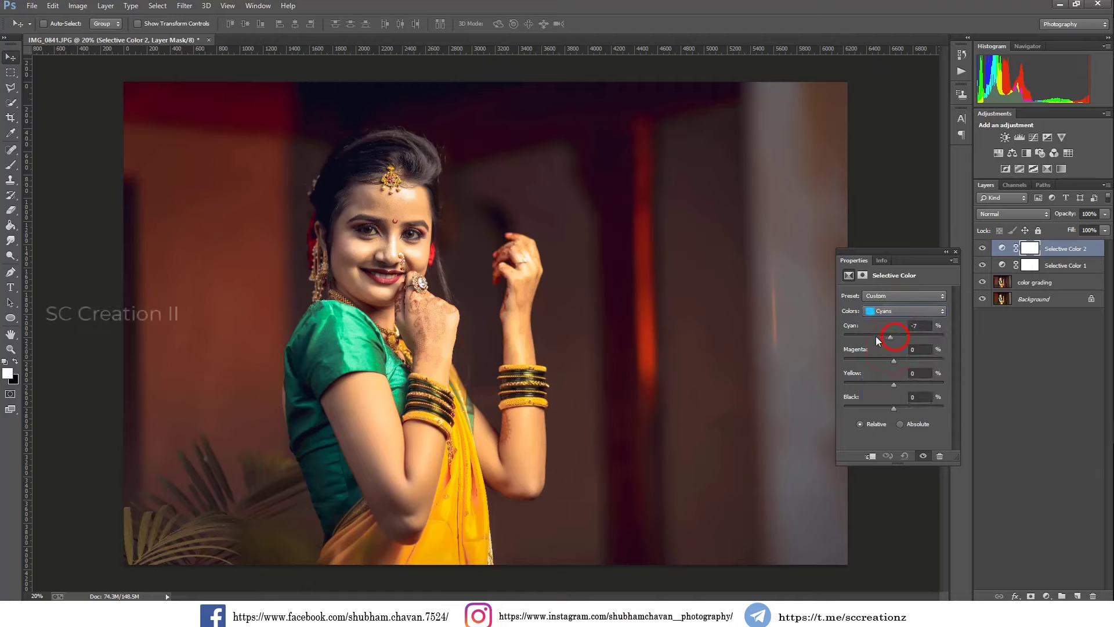
pyautogui.moveTo(868, 336); pyautogui.dragTo(898, 366)
# Set Cyan to -20 for the Yellows range of the second Selective Color layer.
pyautogui.click(890, 311)
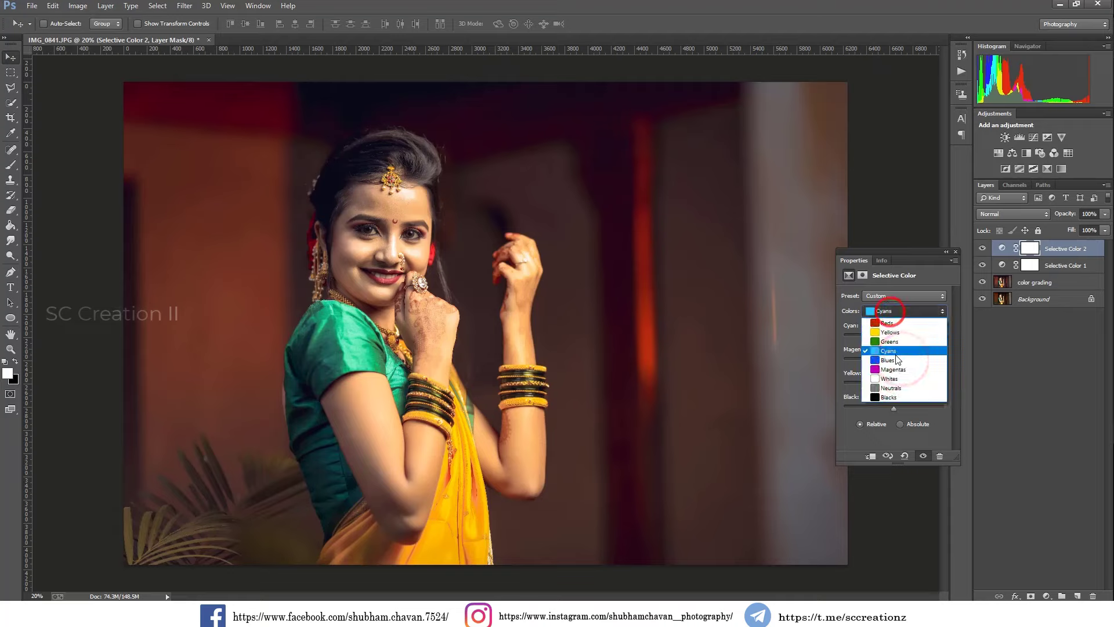
pyautogui.click(888, 321)
pyautogui.moveTo(893, 335); pyautogui.dragTo(894, 340)
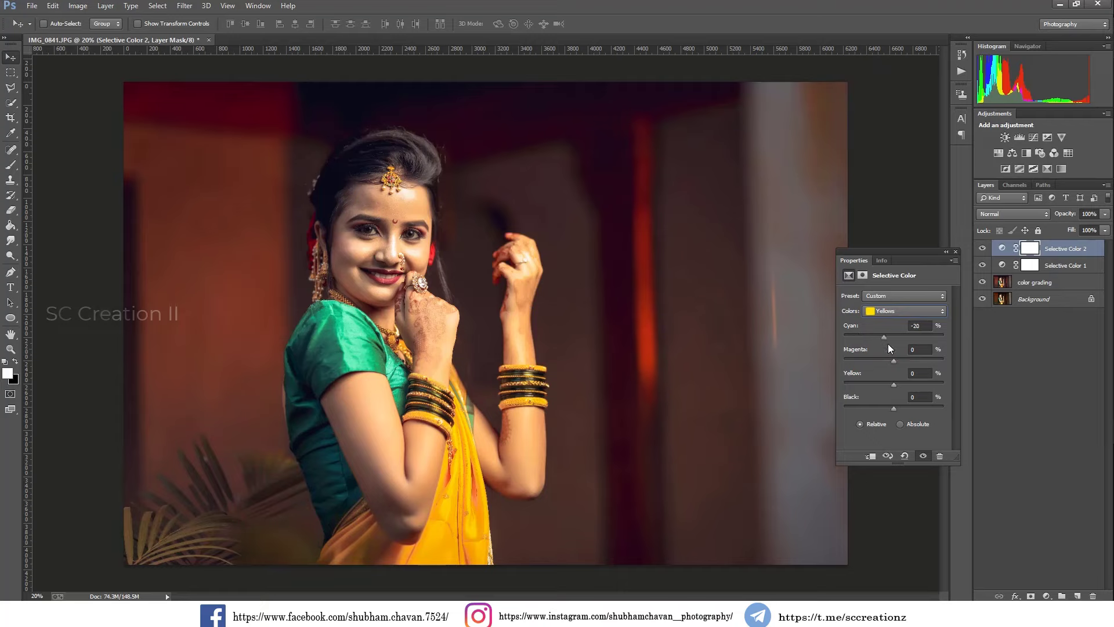
pyautogui.moveTo(913, 407)
pyautogui.mouseDown()
pyautogui.moveTo(879, 406)
pyautogui.moveTo(893, 407)
pyautogui.mouseUp()
pyautogui.click(956, 252)
# Toggle the visibility of both Selective Color layers to compare their effect on the portrait.
pyautogui.click(980, 250)
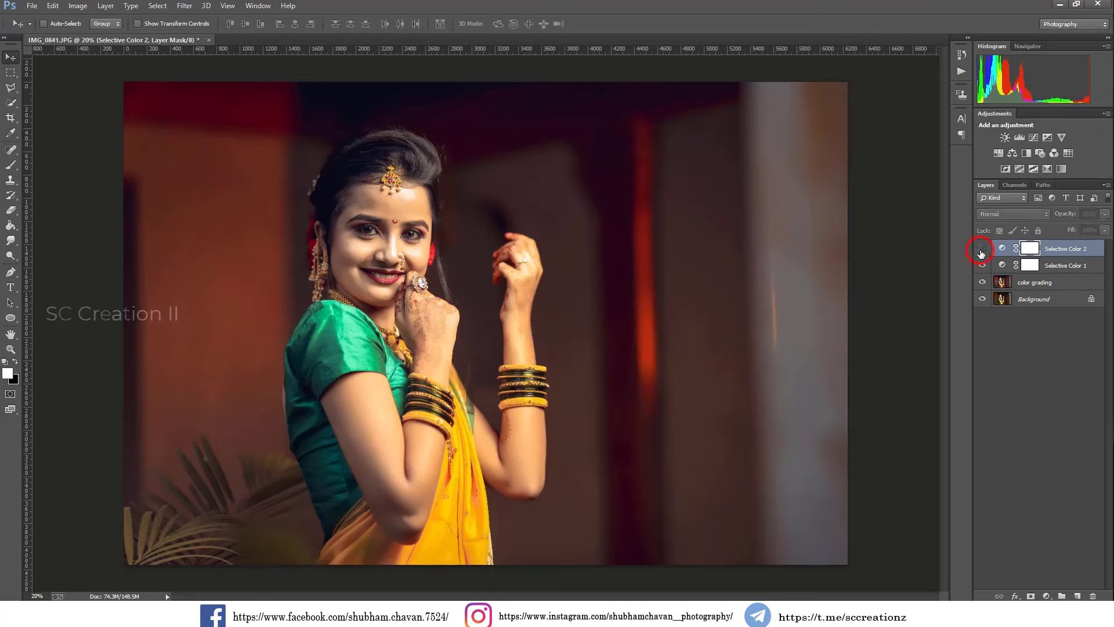
pyautogui.click(981, 266)
pyautogui.click(980, 266)
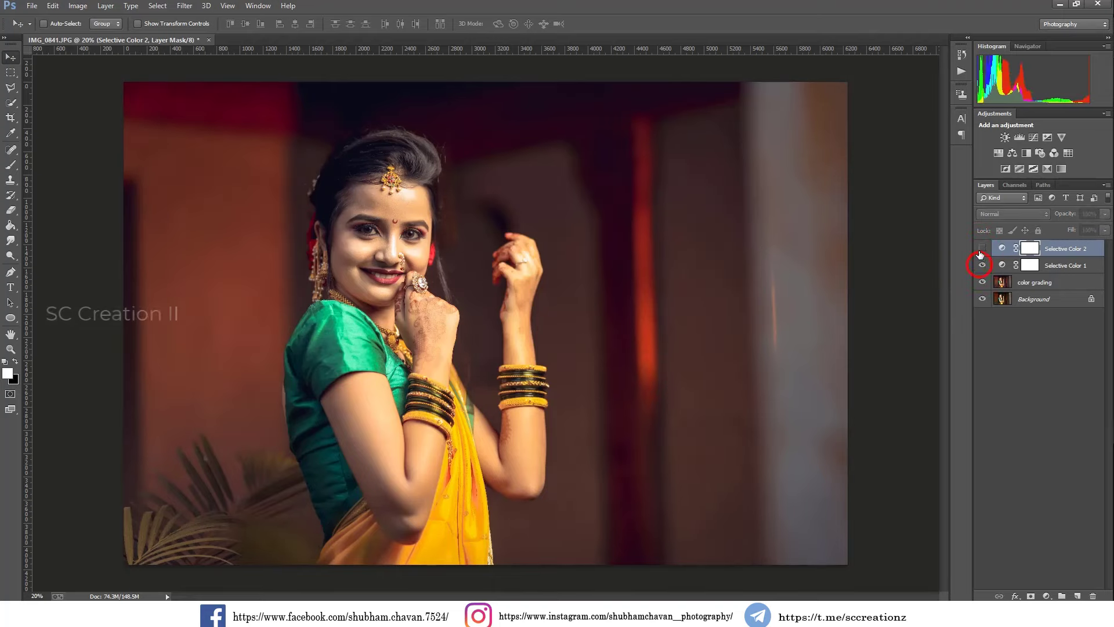
pyautogui.click(981, 248)
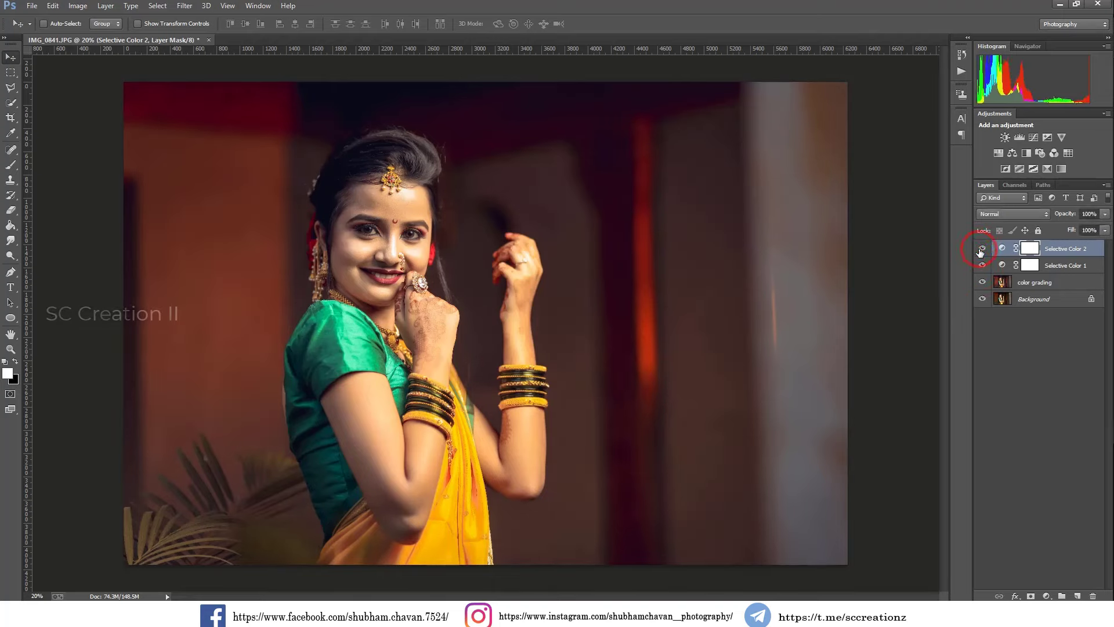
# Merge all visible layers into one.
pyautogui.rightClick(1070, 254)
pyautogui.click(954, 432)
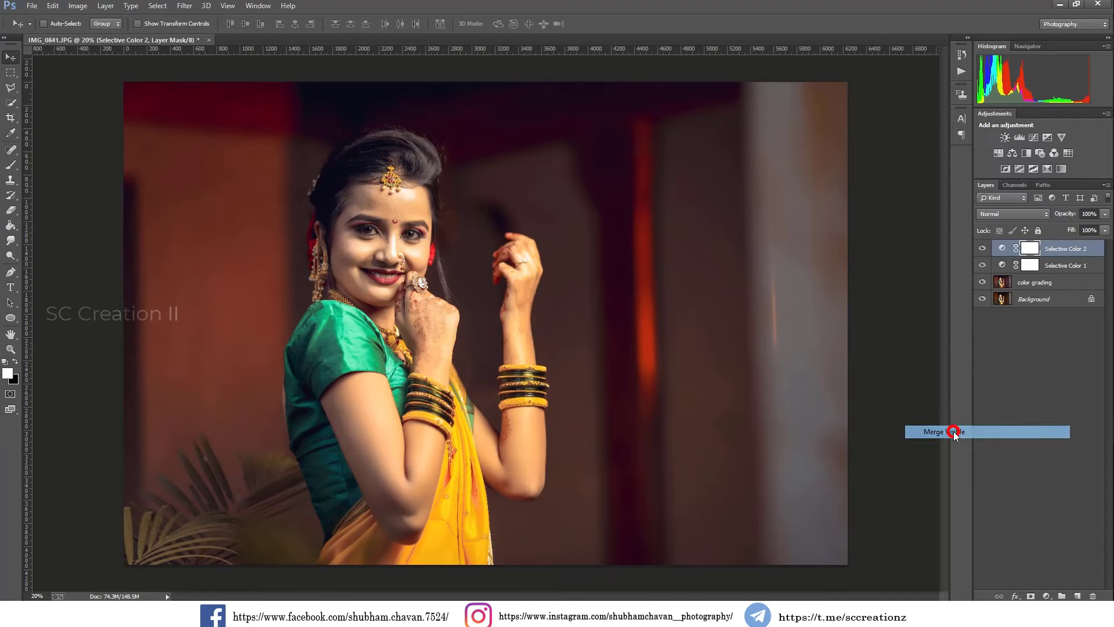